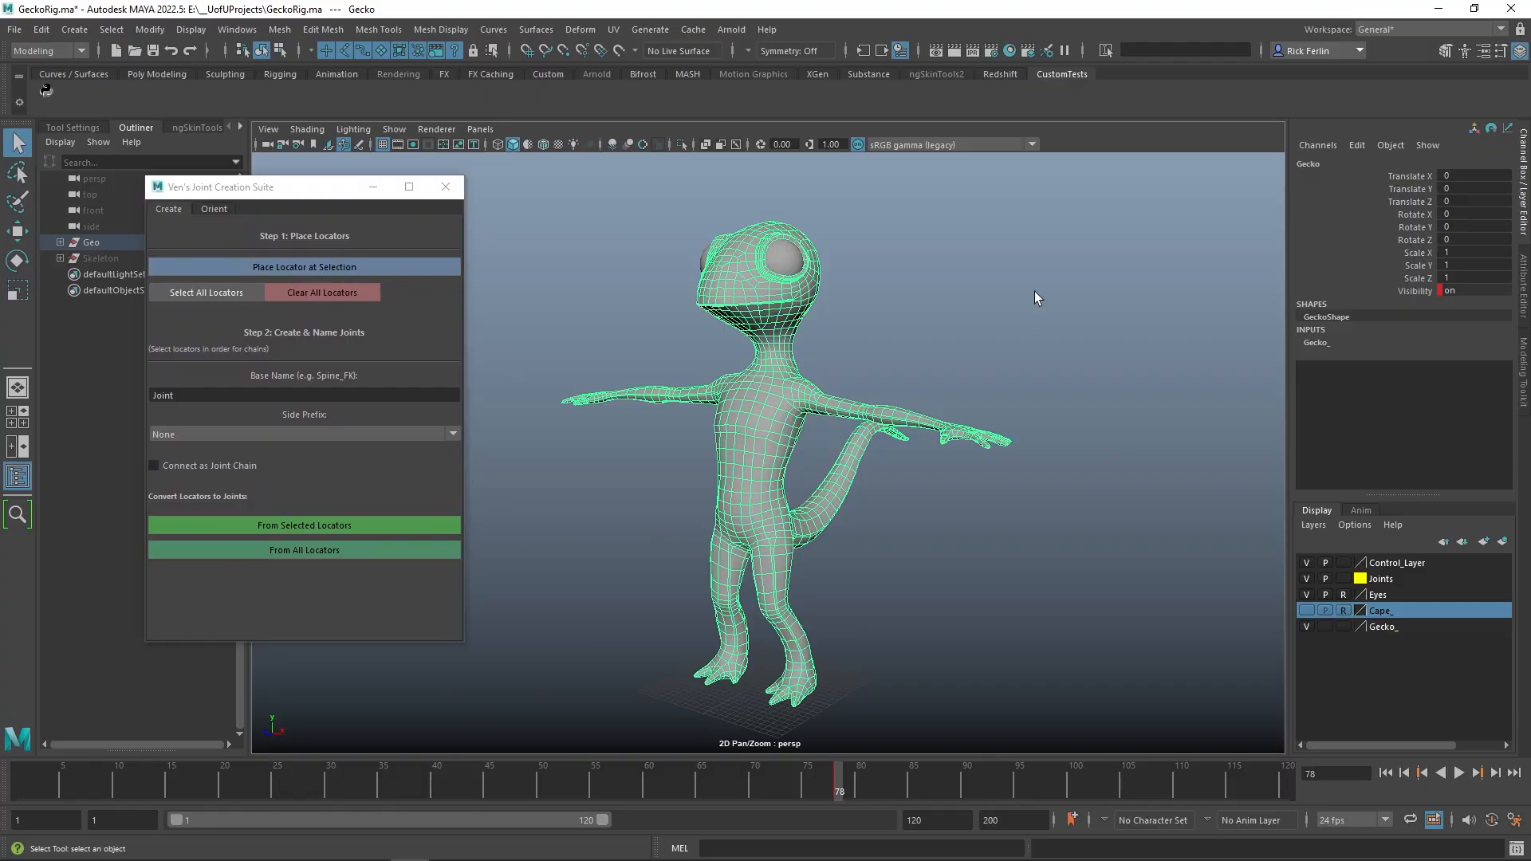
# - Switch the viewport to wireframe and place a locator at the centre of an edge loop around the gecko's lower torso
pyautogui.press('4')
pyautogui.scroll(5, 1060, 279)
pyautogui.scroll(-2, 772, 439)
pyautogui.keyDown('alt'); pyautogui.moveTo(771, 439); pyautogui.dragTo(926, 438, button='middle'); pyautogui.keyUp('alt')
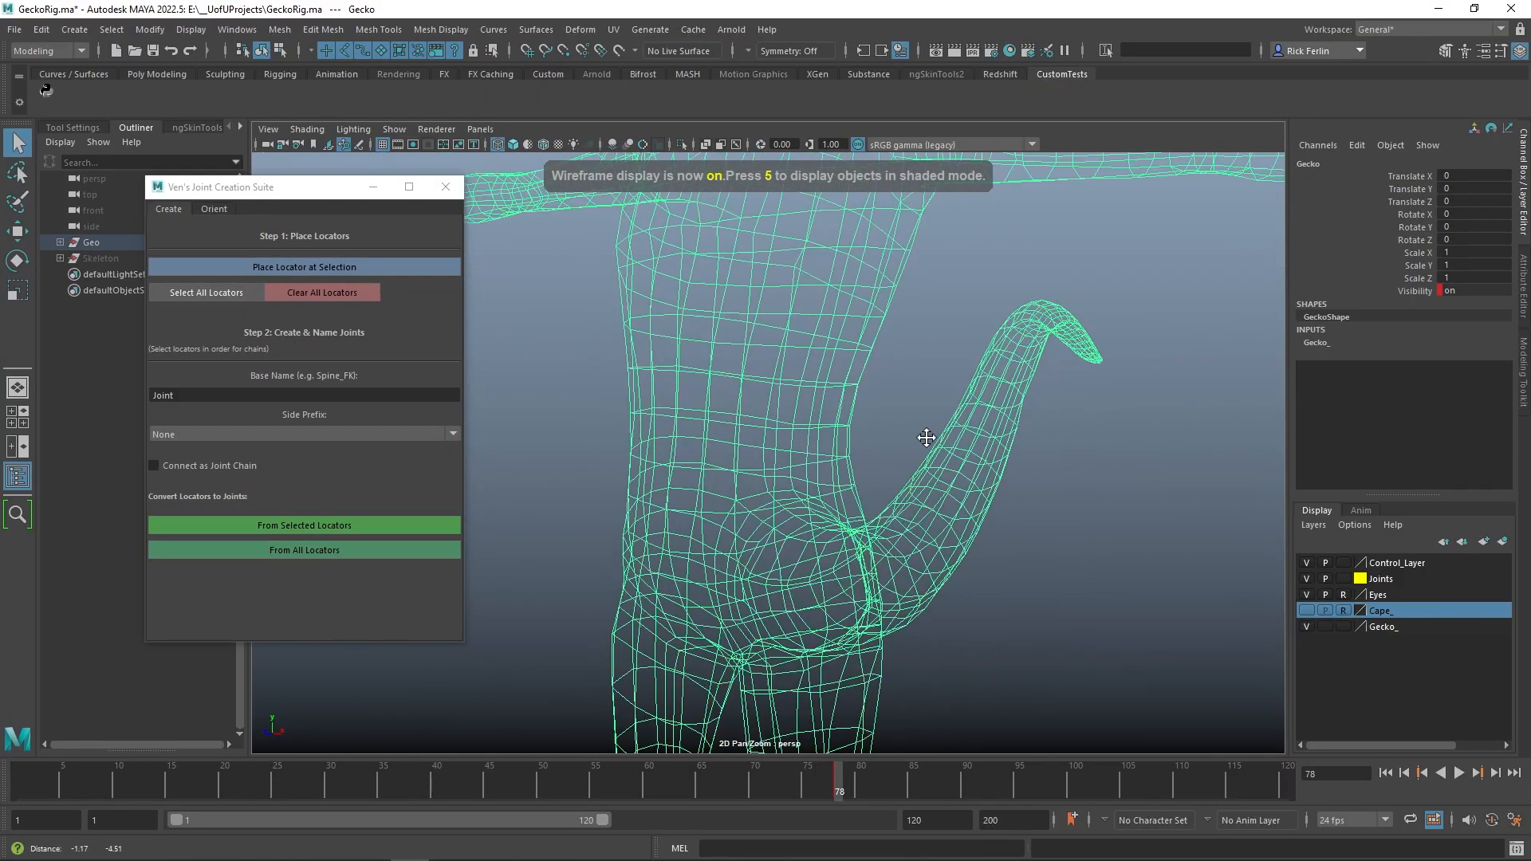
pyautogui.keyDown('alt'); pyautogui.moveTo(925, 437); pyautogui.dragTo(854, 479); pyautogui.keyUp('alt')
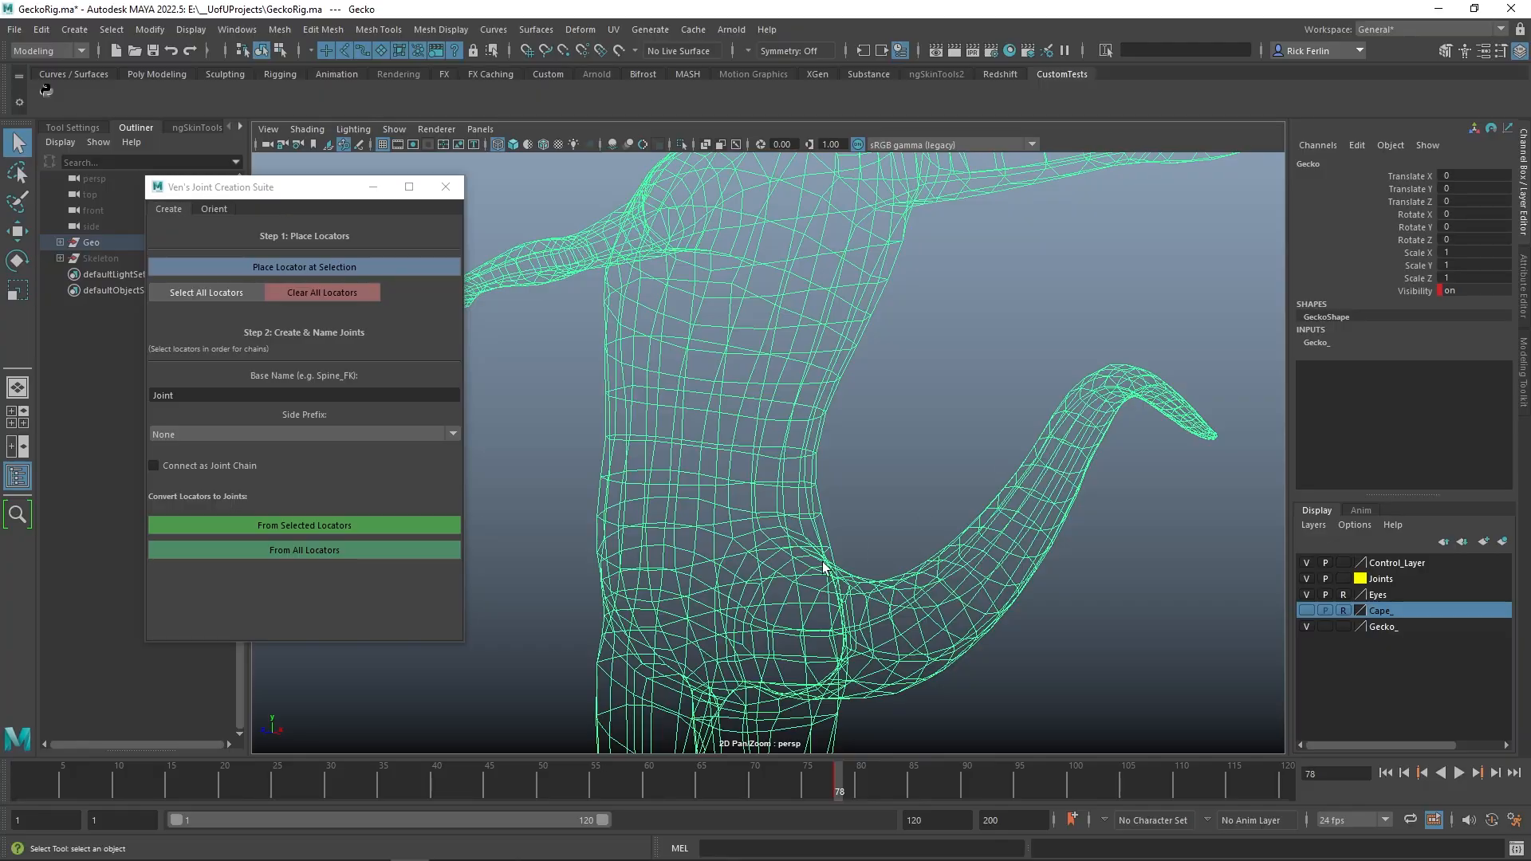
pyautogui.moveTo(947, 399); pyautogui.dragTo(950, 359, button='right')
pyautogui.click(950, 358)
pyautogui.click(742, 480)
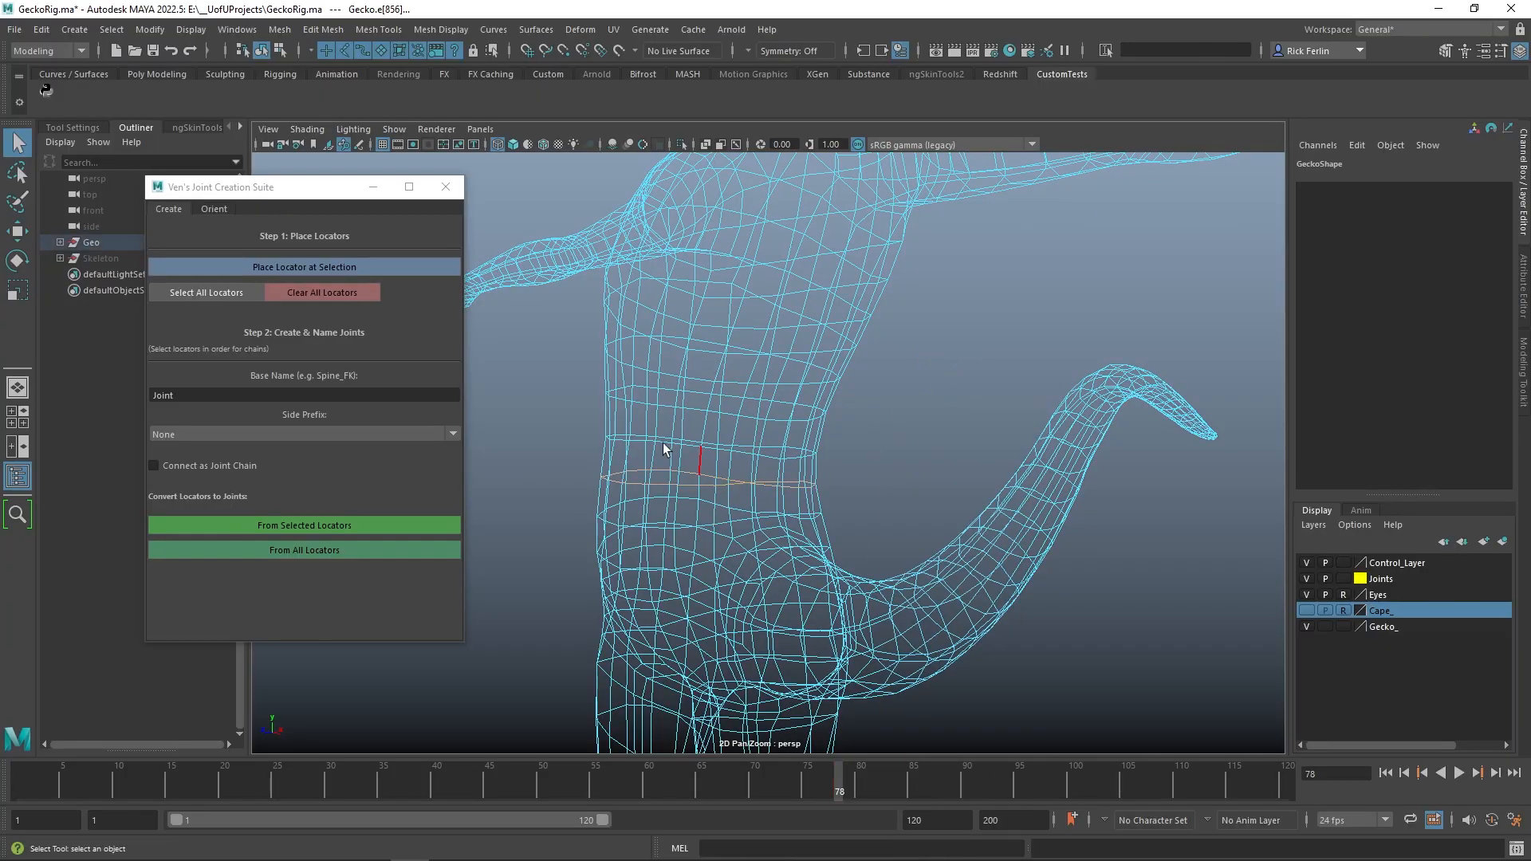
pyautogui.click(314, 260)
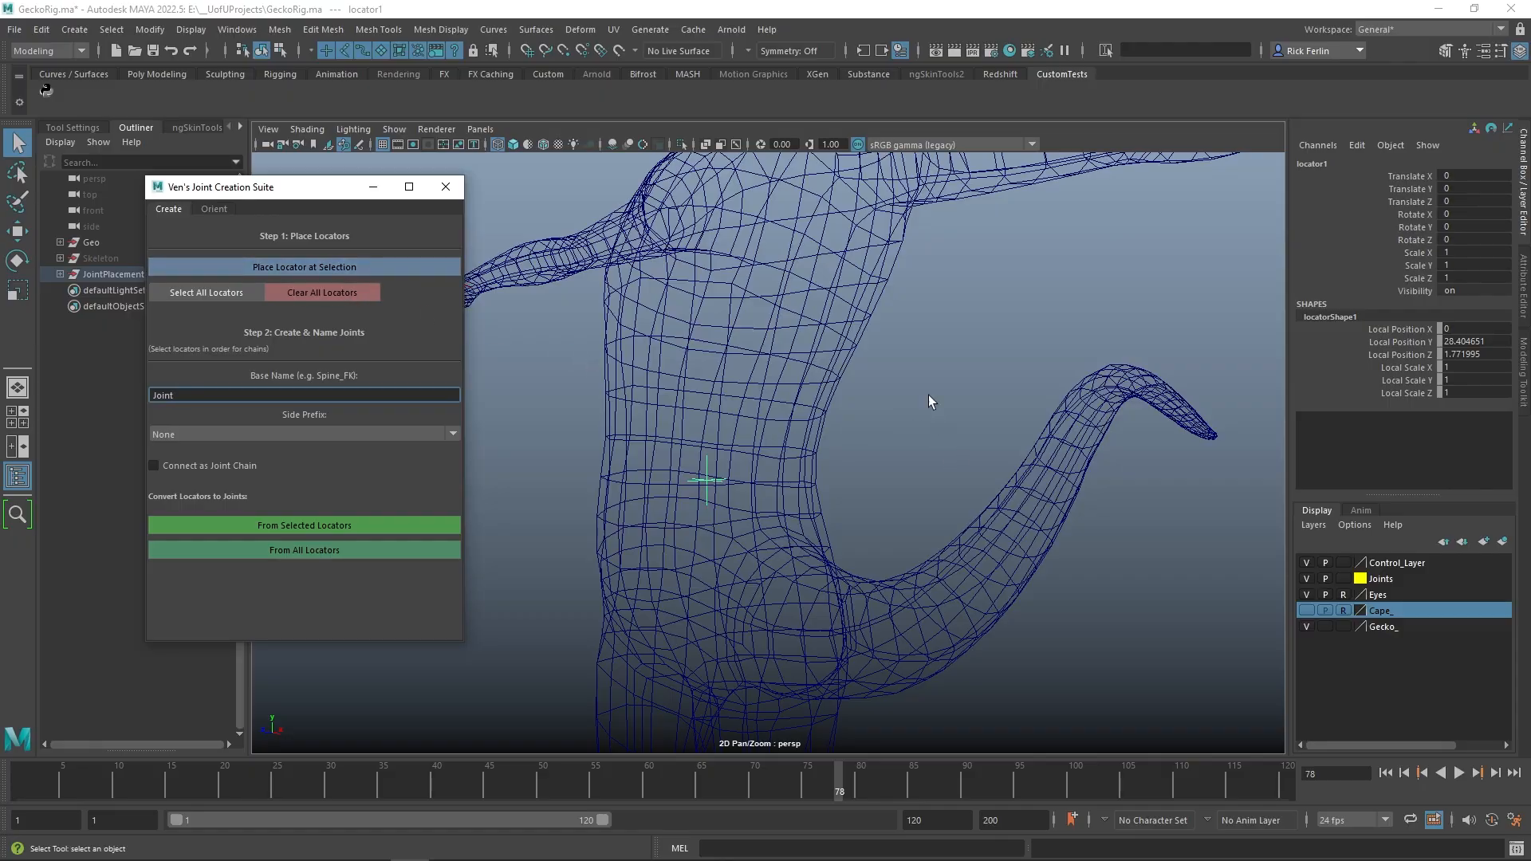
# - Place a locator at the centre of an edge loop around the gecko's chest
pyautogui.keyDown('alt'); pyautogui.moveTo(928, 395); pyautogui.dragTo(786, 451); pyautogui.keyUp('alt')
pyautogui.click(757, 387)
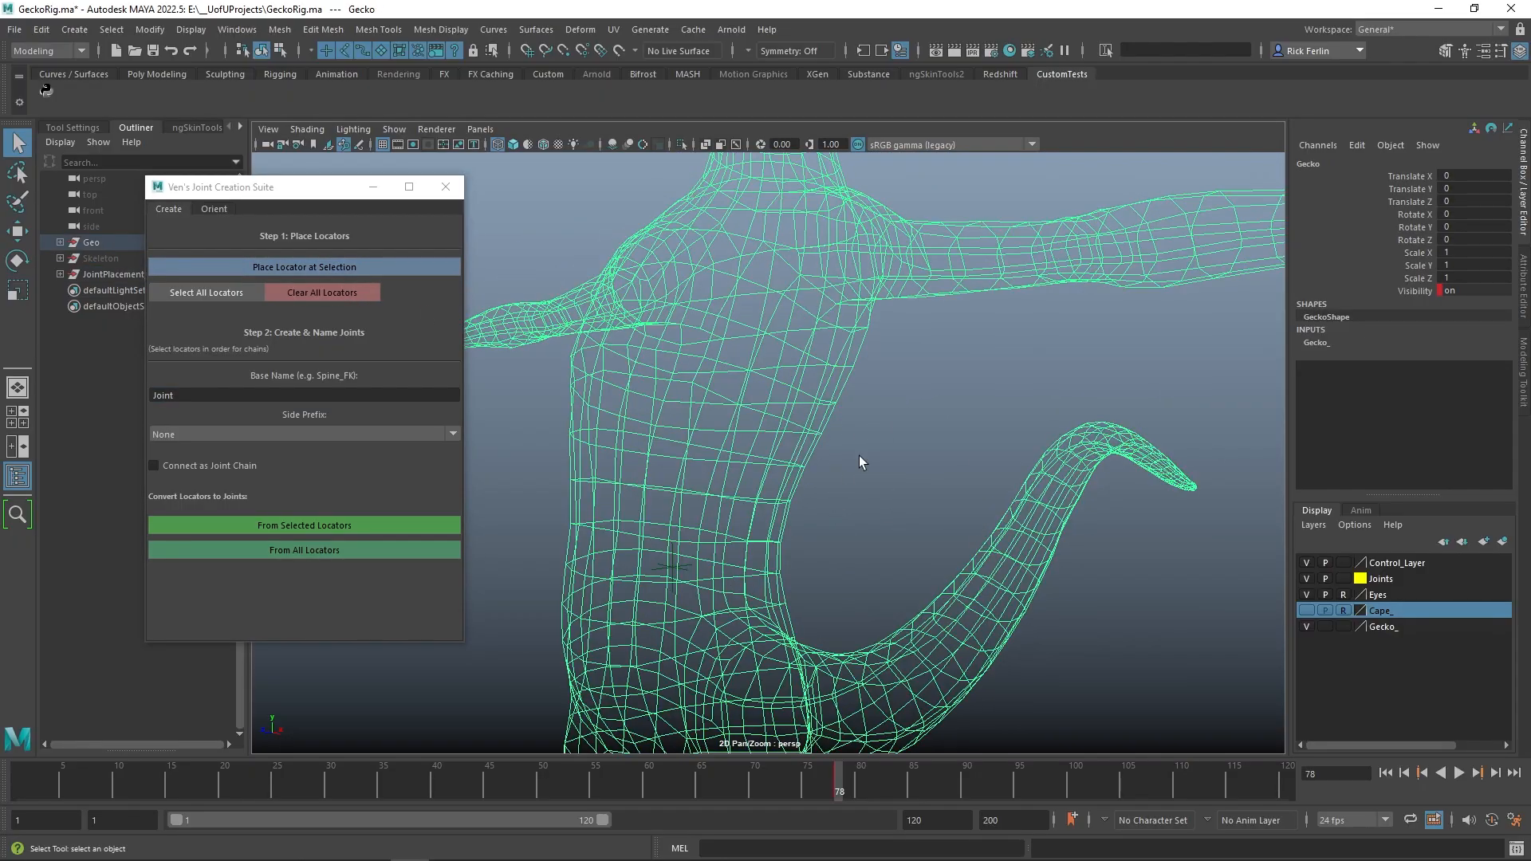
pyautogui.moveTo(926, 399); pyautogui.dragTo(930, 367, button='right')
pyautogui.click(800, 391)
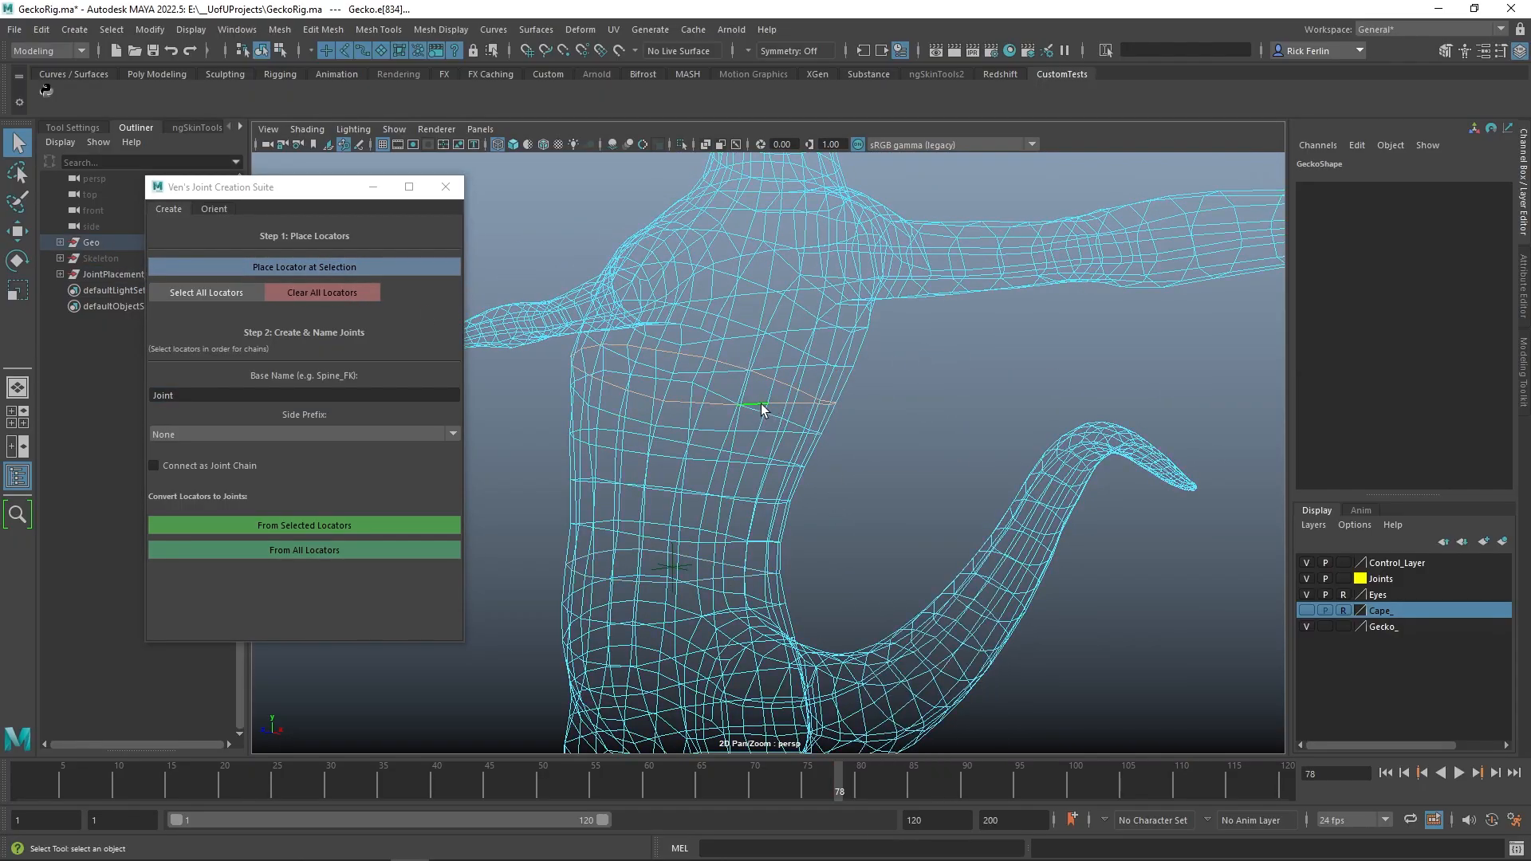
pyautogui.click(266, 269)
# - Place a locator at the centre of an edge loop around the base of the gecko's neck
pyautogui.keyDown('alt'); pyautogui.moveTo(874, 416); pyautogui.dragTo(900, 298); pyautogui.keyUp('alt')
pyautogui.click(900, 335)
pyautogui.moveTo(1004, 347); pyautogui.dragTo(1003, 304, button='right')
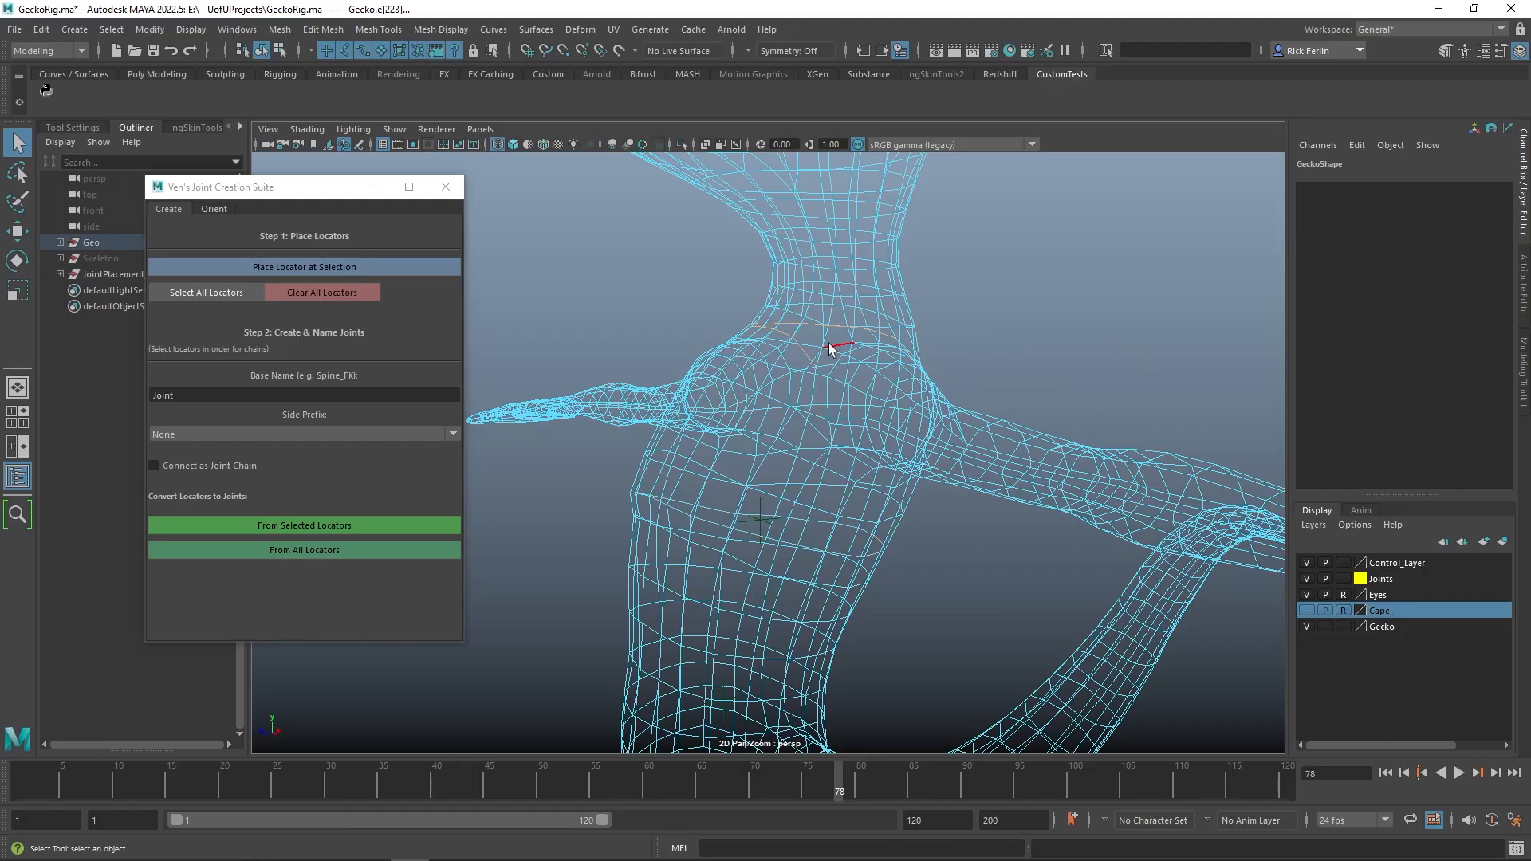
pyautogui.click(890, 329)
pyautogui.click(279, 268)
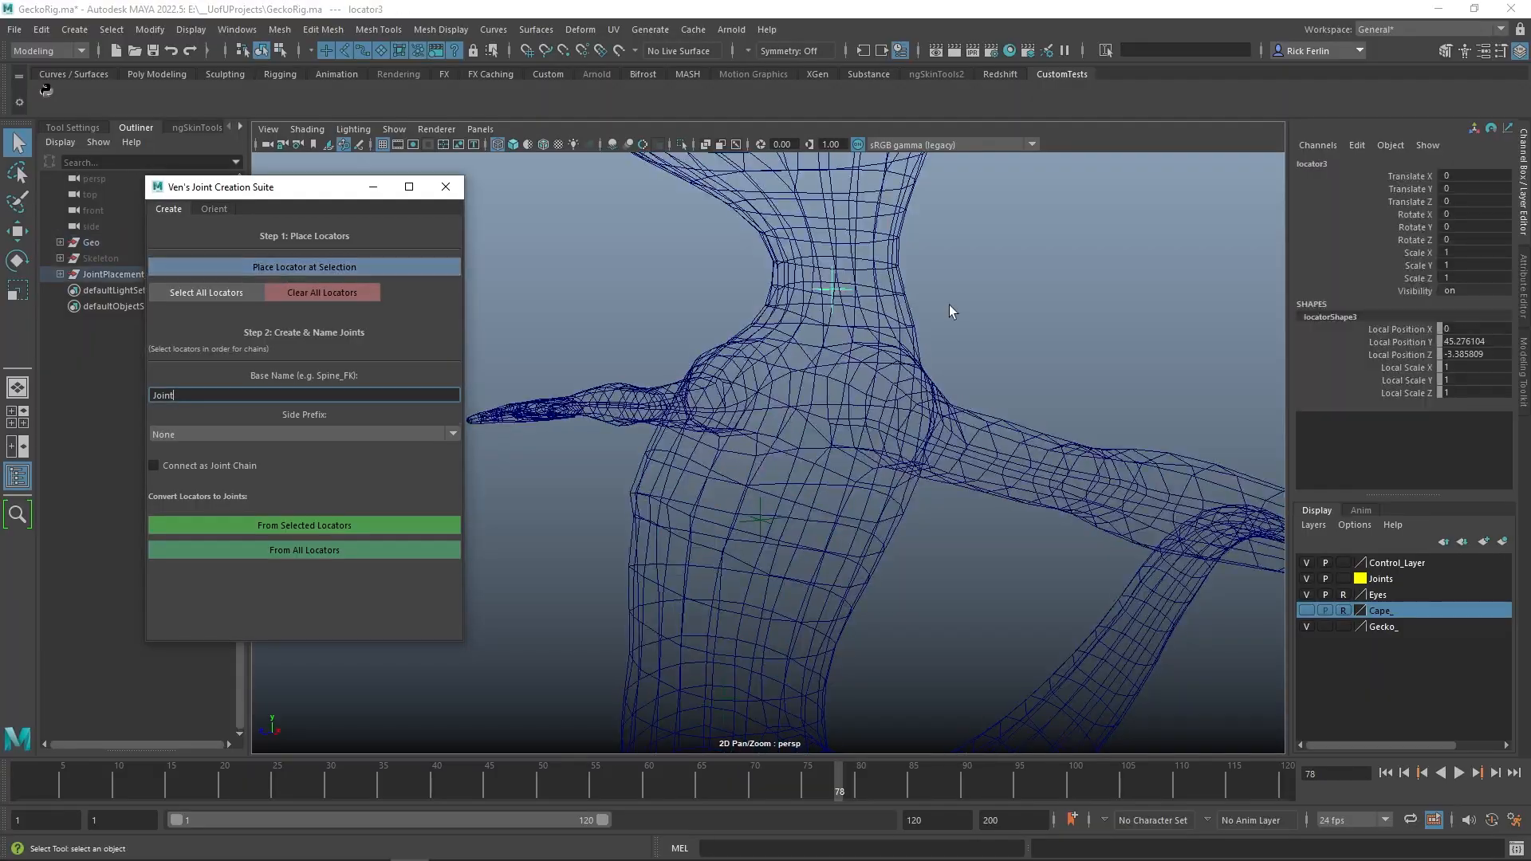
# - Isolate the placed locators in the viewport so the gecko mesh is hidden
pyautogui.keyDown('alt'); pyautogui.moveTo(1052, 318); pyautogui.dragTo(1170, 334); pyautogui.keyUp('alt')
pyautogui.keyDown('alt'); pyautogui.moveTo(1169, 334); pyautogui.dragTo(1036, 359, button='middle'); pyautogui.keyUp('alt')
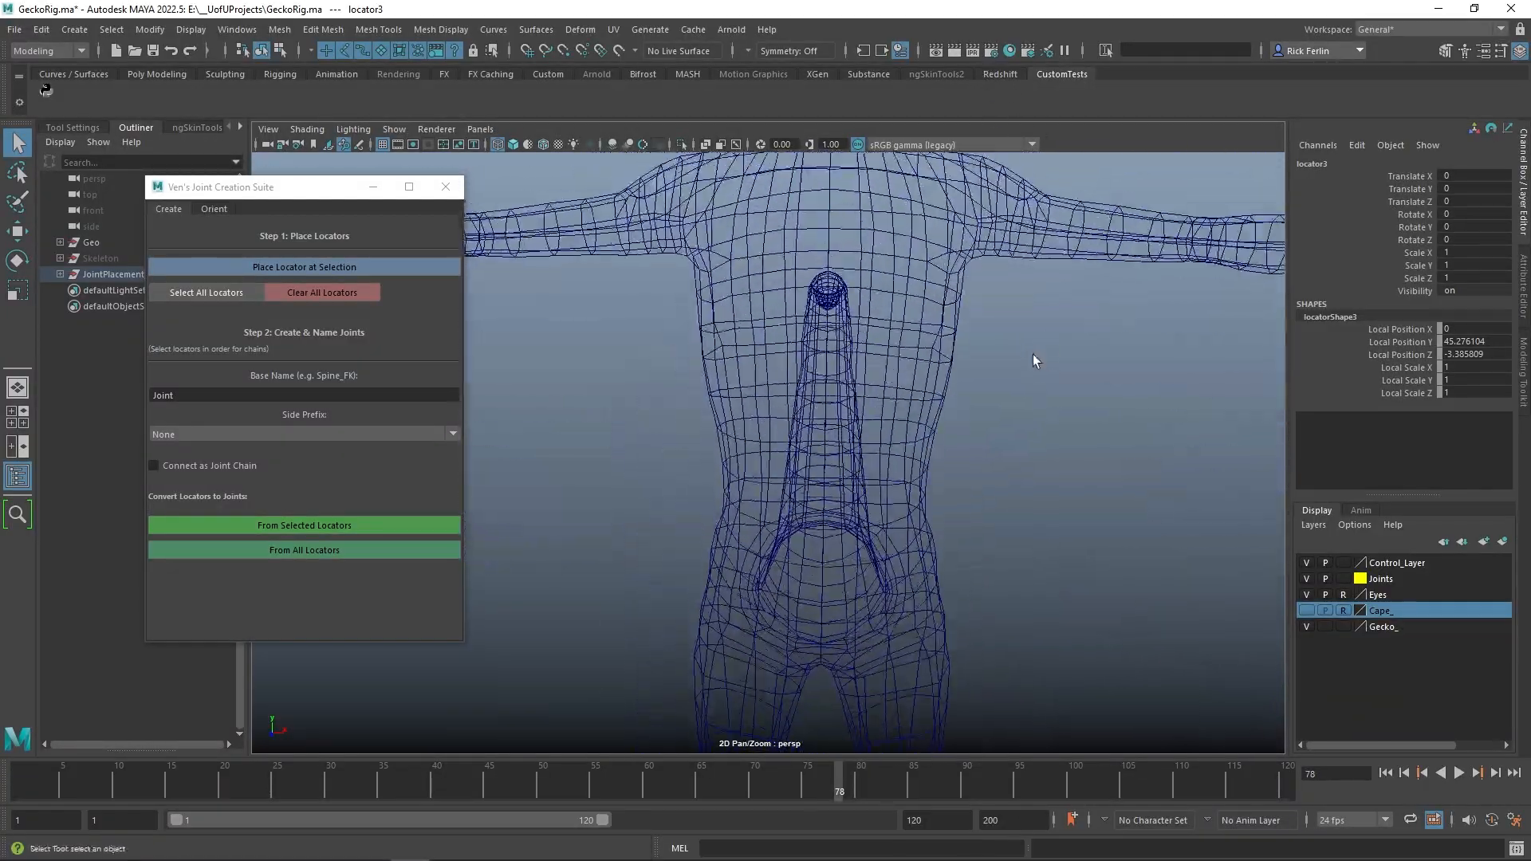
pyautogui.keyDown('alt'); pyautogui.moveTo(1036, 359); pyautogui.dragTo(1054, 413); pyautogui.keyUp('alt')
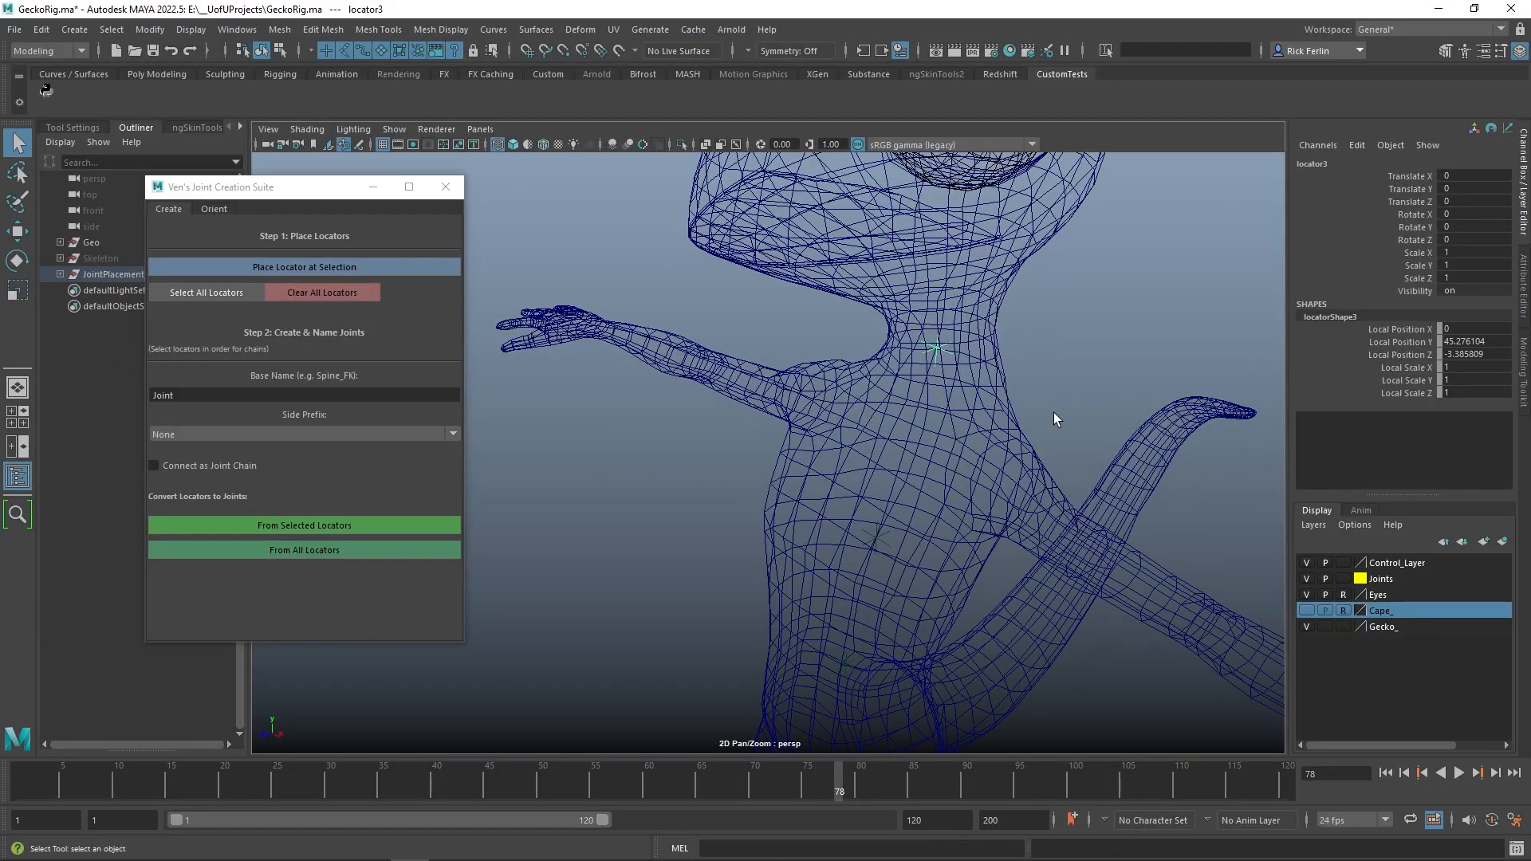
pyautogui.hotkey('ctrl', '1')
pyautogui.keyDown('alt'); pyautogui.moveTo(1052, 448); pyautogui.dragTo(998, 354, button='middle'); pyautogui.keyUp('alt')
pyautogui.scroll(2, 1030, 416)
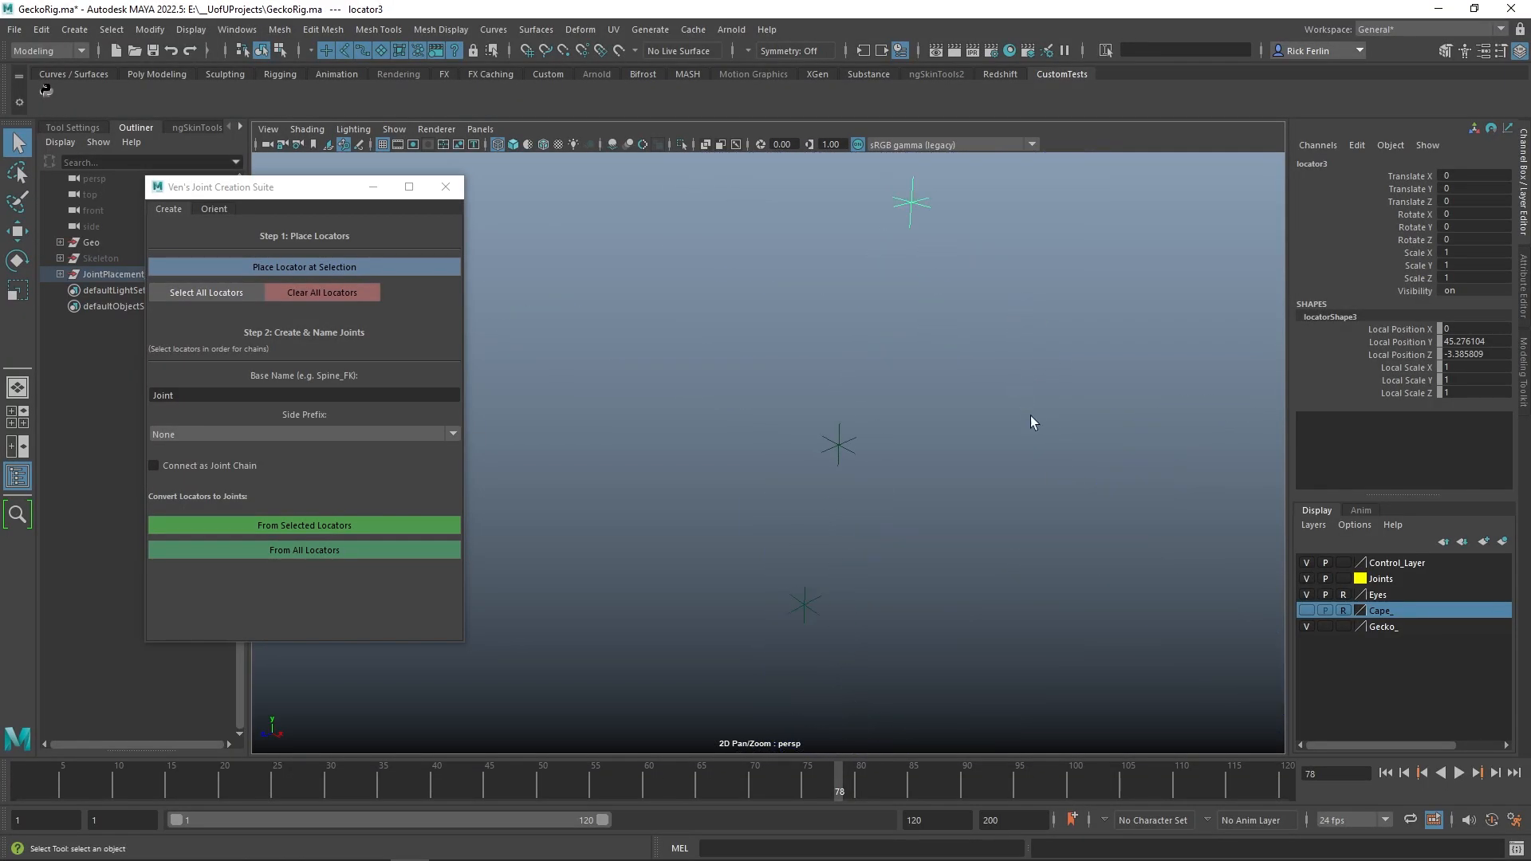
# - Select the three locators in order from lowest to highest and convert them to a connected joint chain with the base name Spine_FK
pyautogui.keyDown('alt'); pyautogui.moveTo(1032, 418); pyautogui.dragTo(904, 460); pyautogui.keyUp('alt')
pyautogui.keyDown('alt'); pyautogui.moveTo(1023, 490); pyautogui.dragTo(1052, 380); pyautogui.keyUp('alt')
pyautogui.moveTo(765, 471); pyautogui.dragTo(897, 662)
pyautogui.keyDown('shift'); pyautogui.moveTo(809, 319); pyautogui.dragTo(912, 420); pyautogui.keyUp('shift')
pyautogui.moveTo(884, 202); pyautogui.dragTo(986, 295)
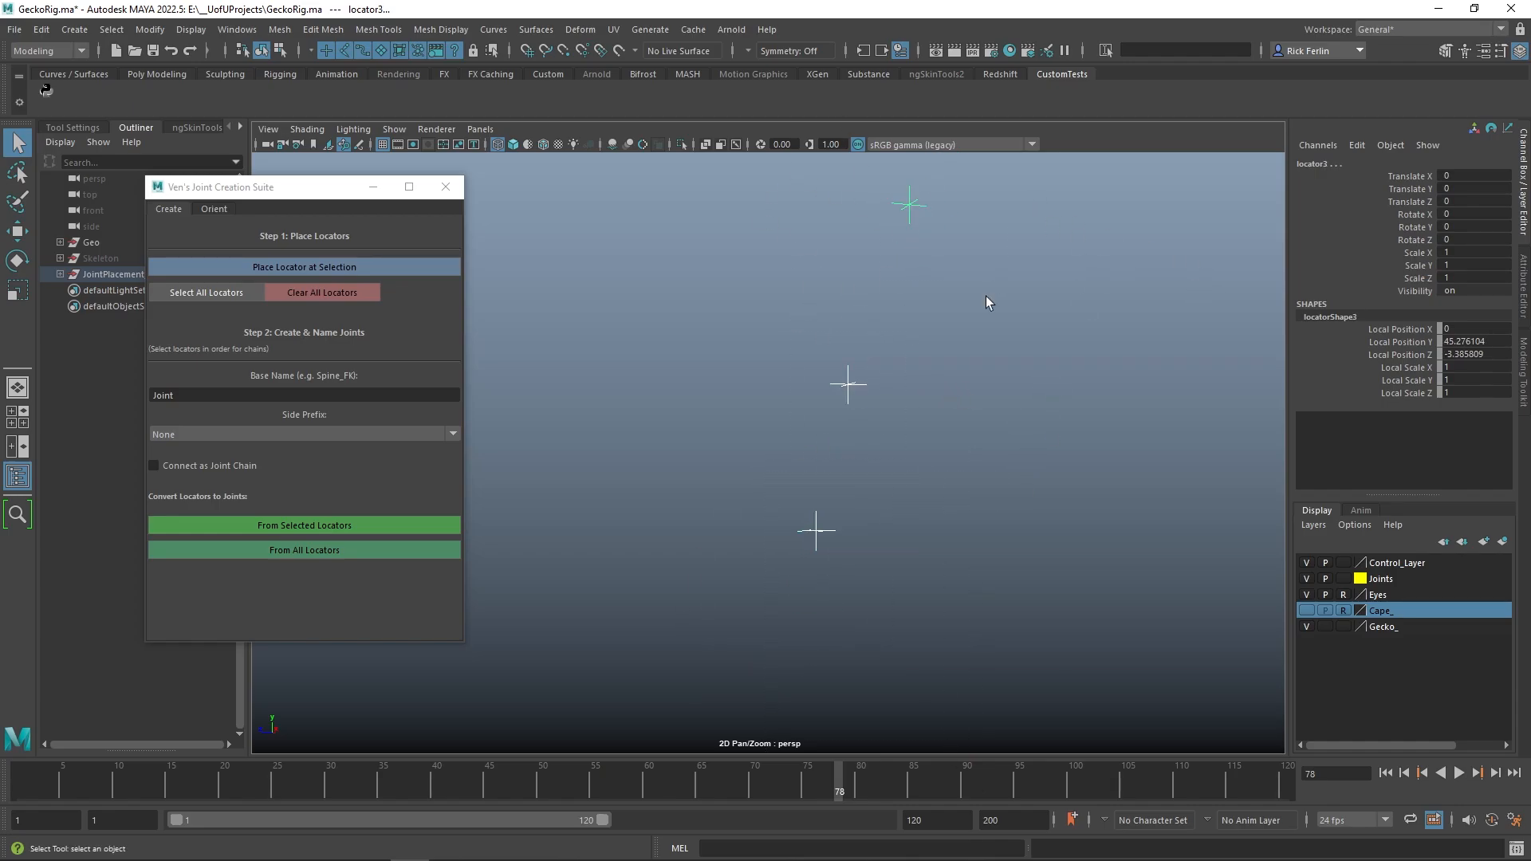
pyautogui.doubleClick(226, 394)
pyautogui.write('Spio')
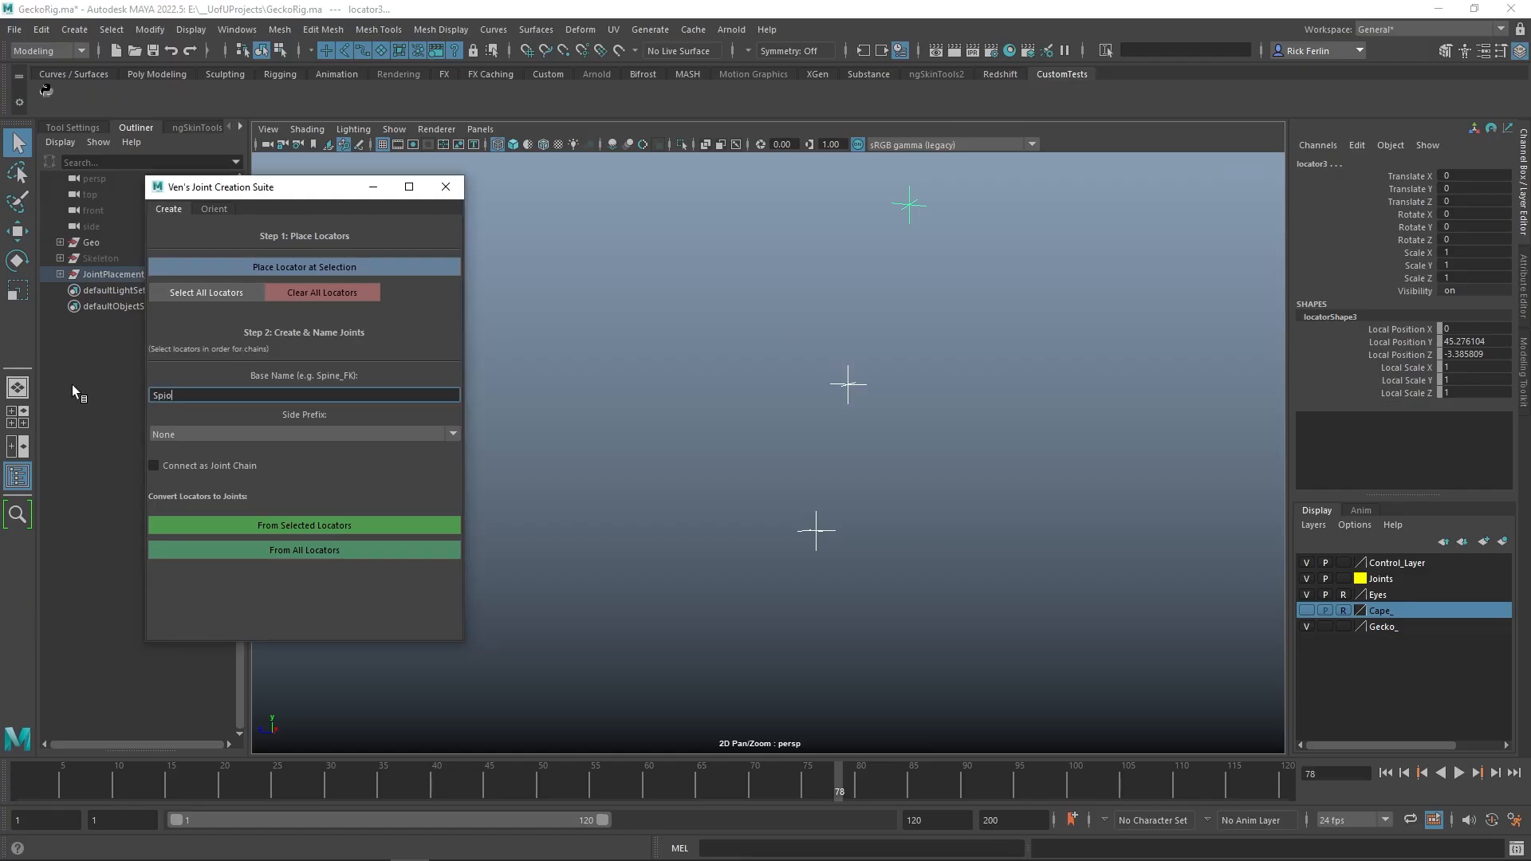
pyautogui.press('BackSpace')
pyautogui.write('ne_FK')
pyautogui.click(318, 518)
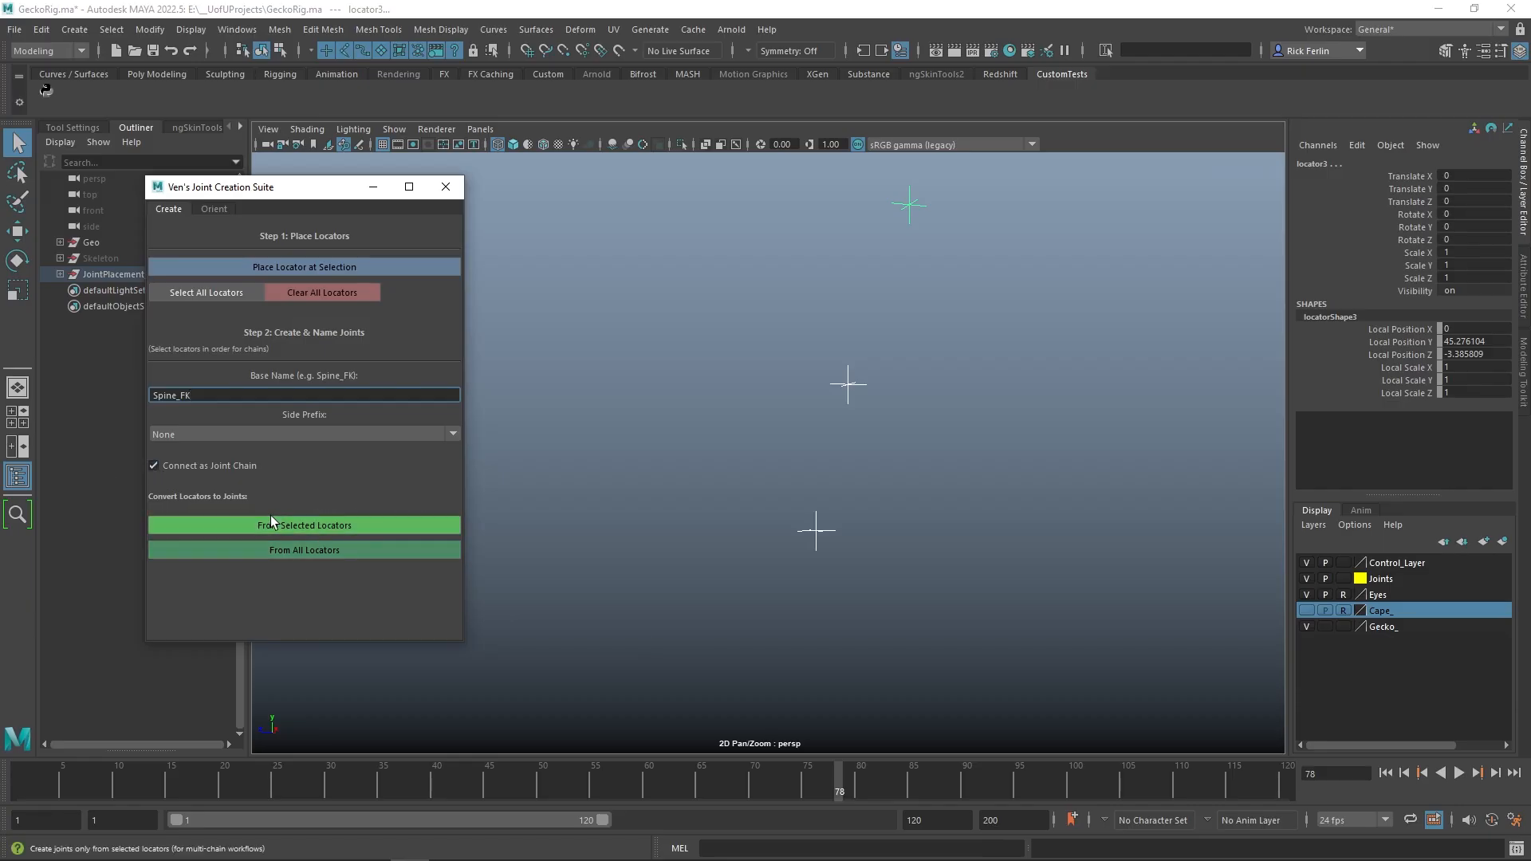
pyautogui.click(1021, 415)
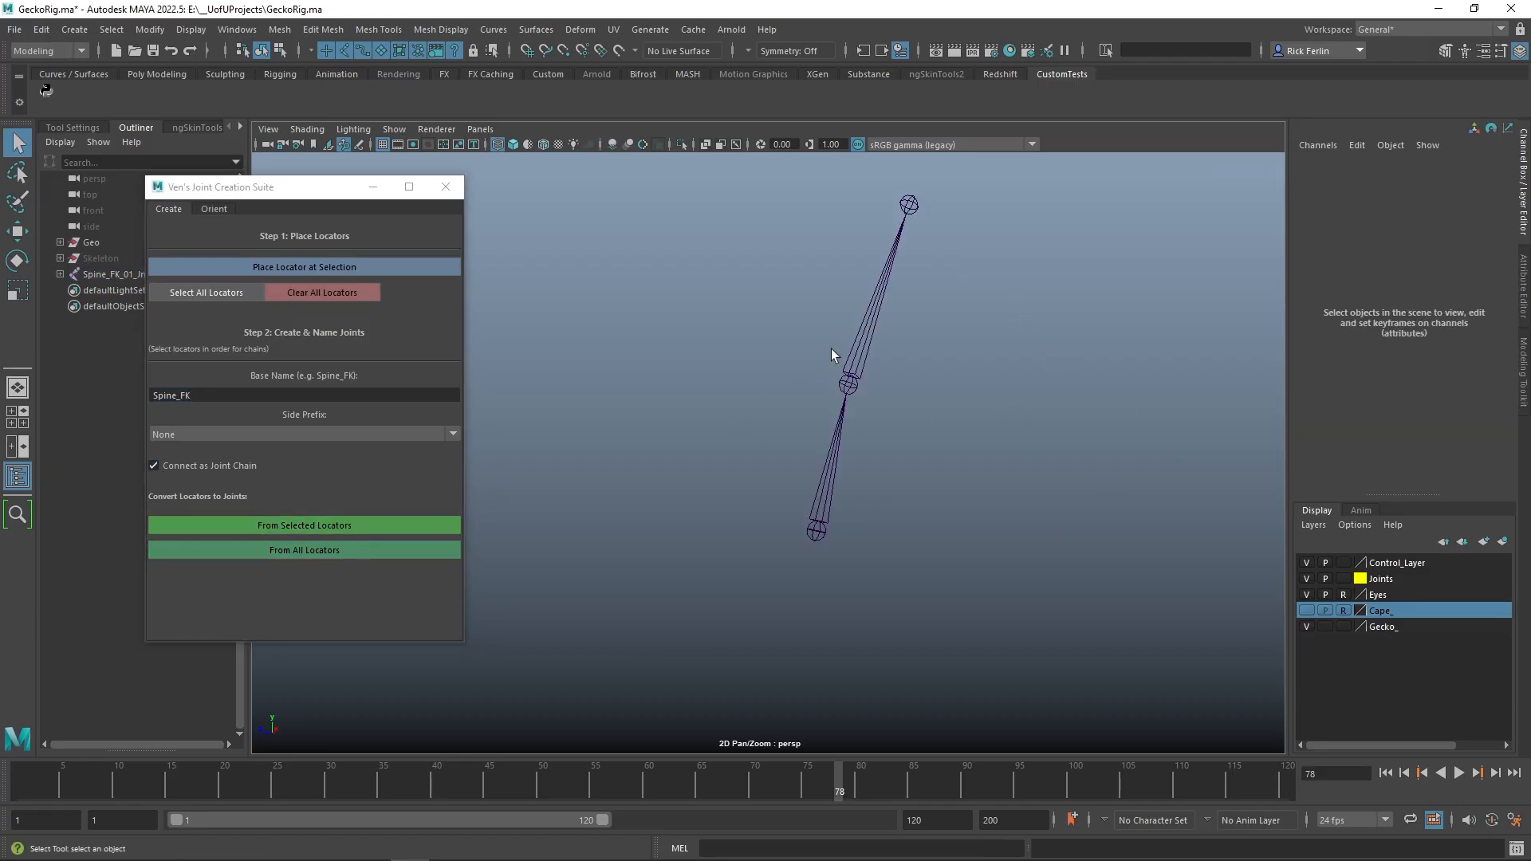
# - Expand the Spine_FK joint hierarchy in the Outliner and inspect the joint order and naming
pyautogui.moveTo(831, 347); pyautogui.dragTo(1162, 847)
pyautogui.keyDown('alt'); pyautogui.moveTo(616, 505); pyautogui.dragTo(941, 406); pyautogui.keyUp('alt')
pyautogui.click(948, 408)
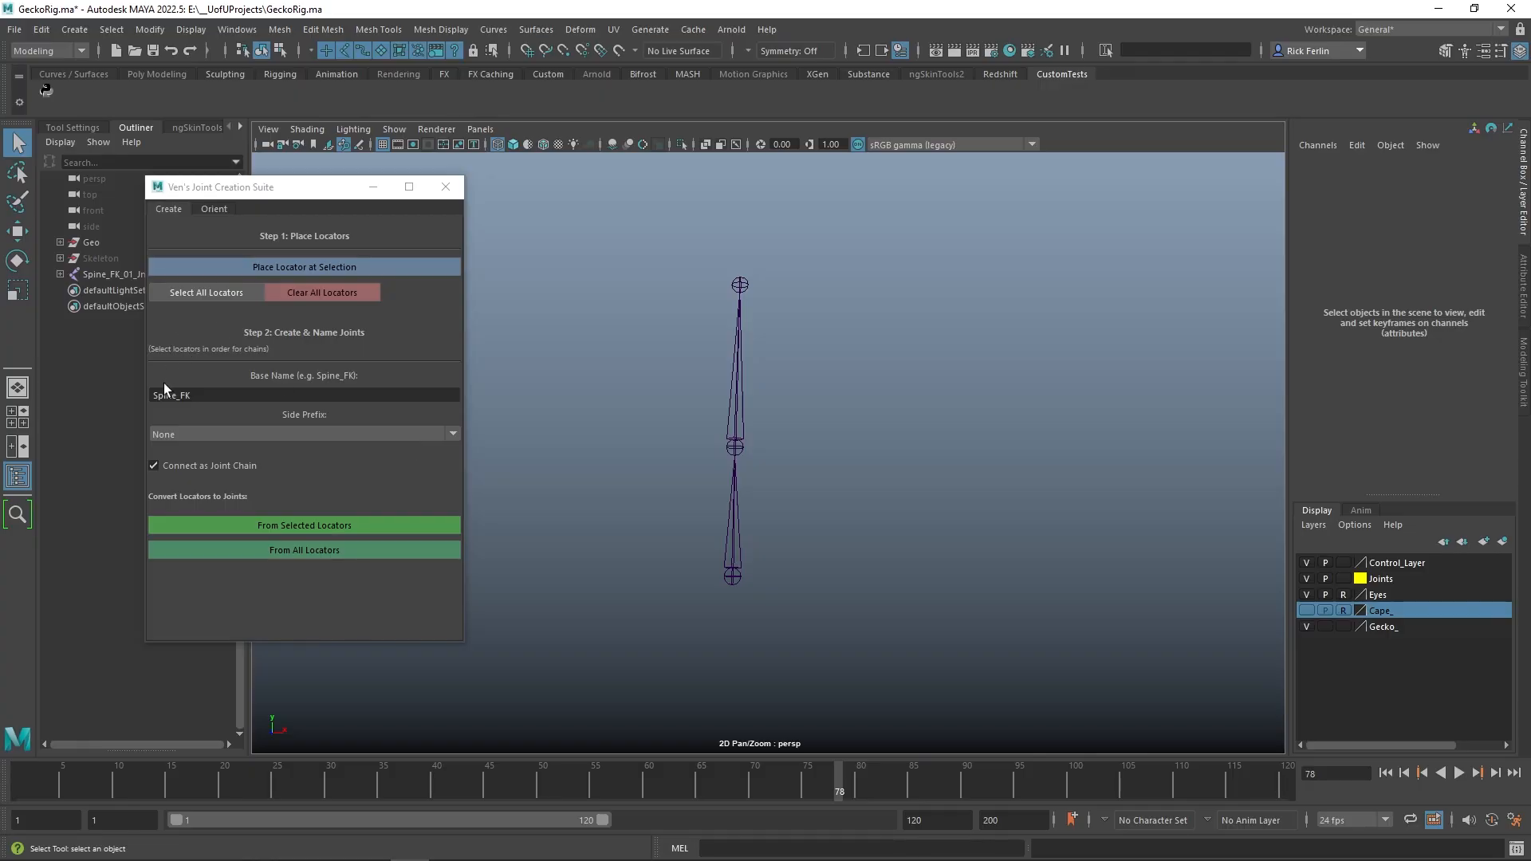
pyautogui.doubleClick(214, 396)
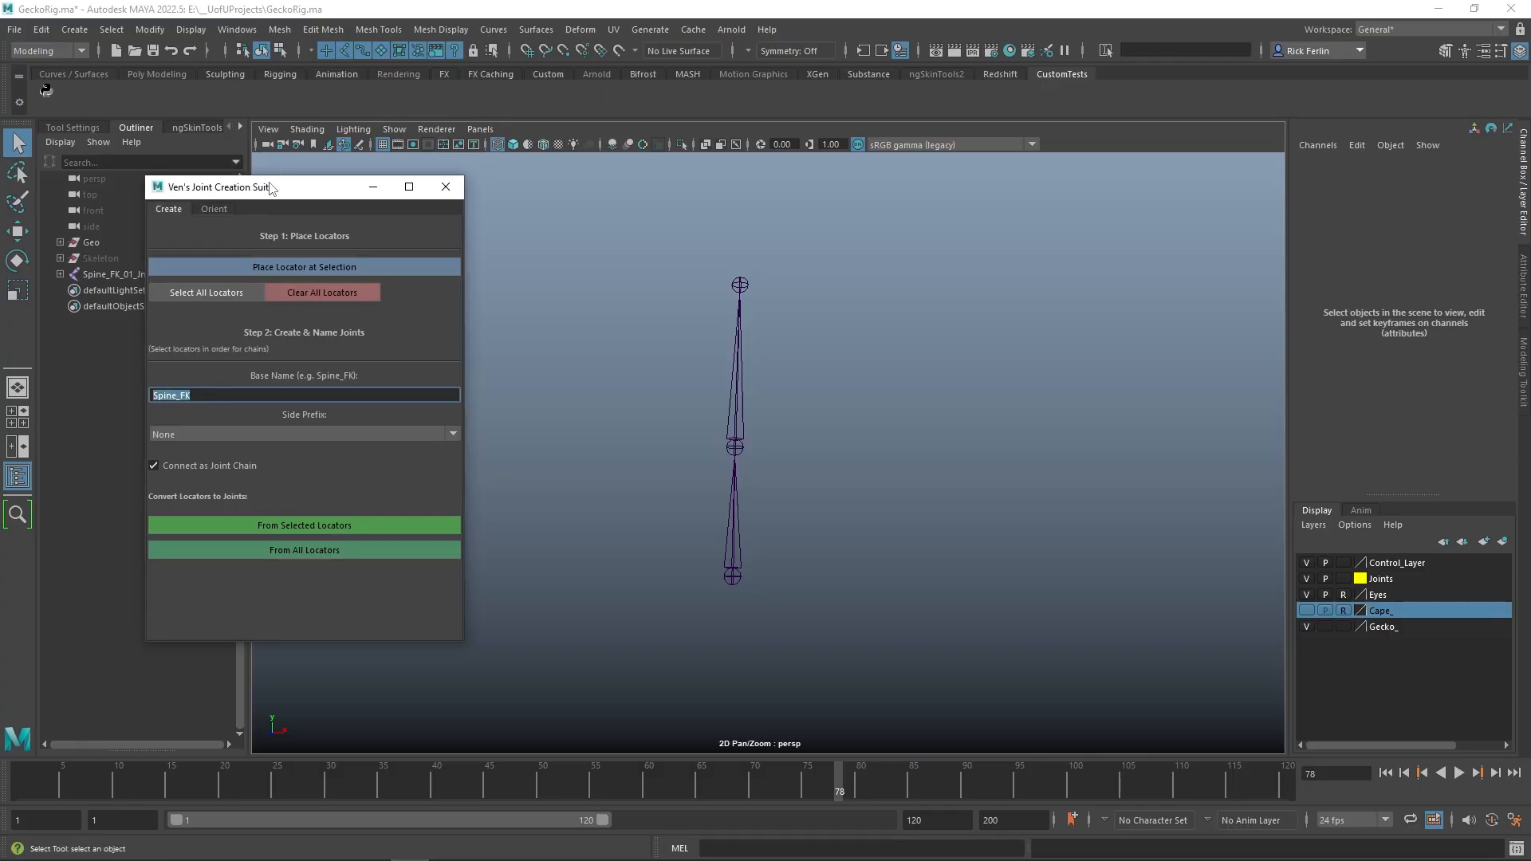
pyautogui.moveTo(273, 190); pyautogui.dragTo(404, 201)
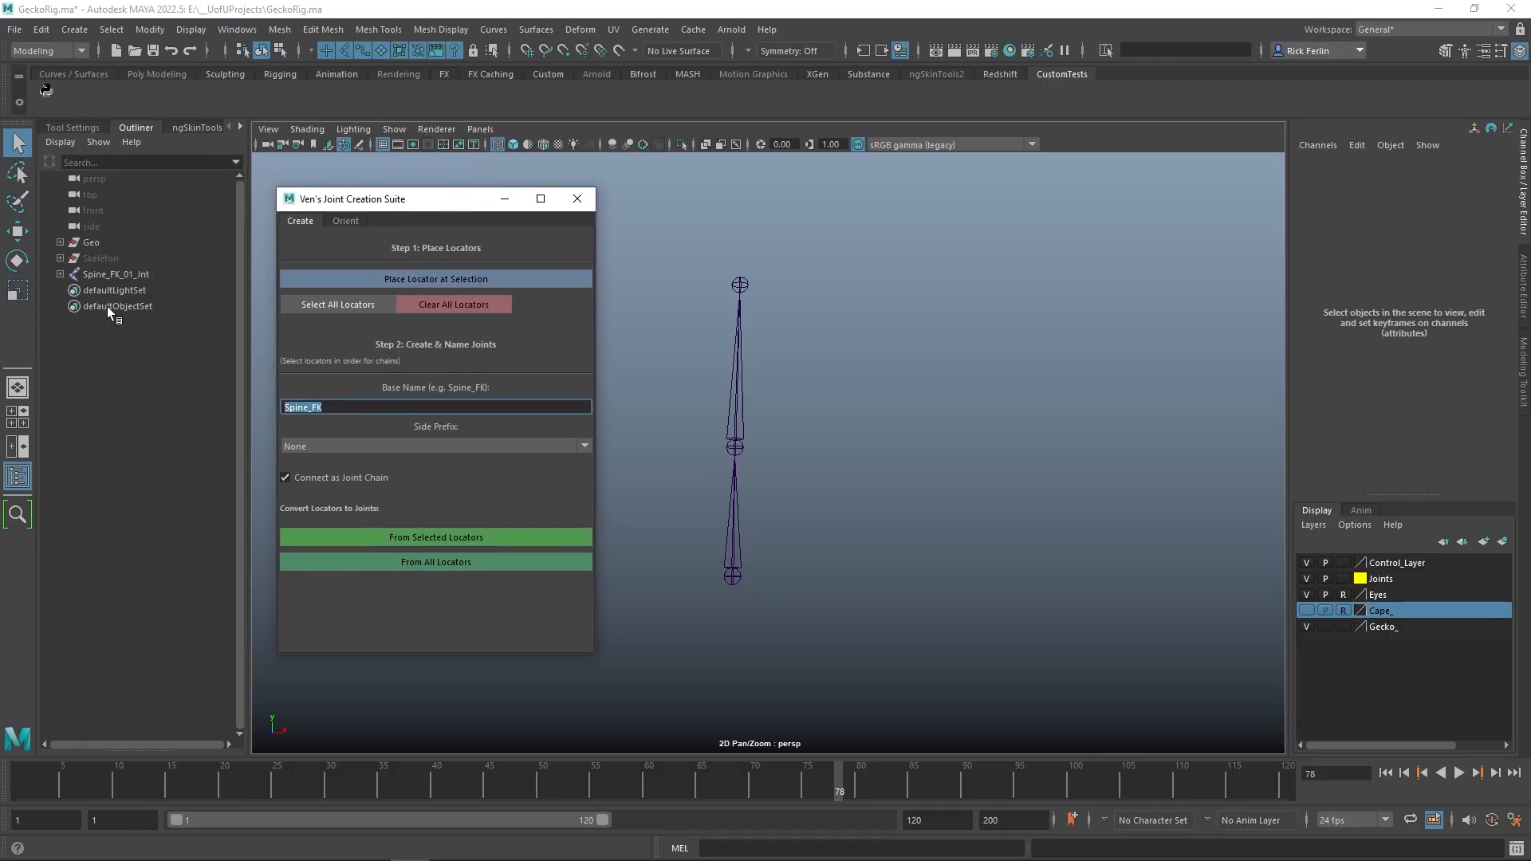
pyautogui.click(61, 275)
pyautogui.click(70, 290)
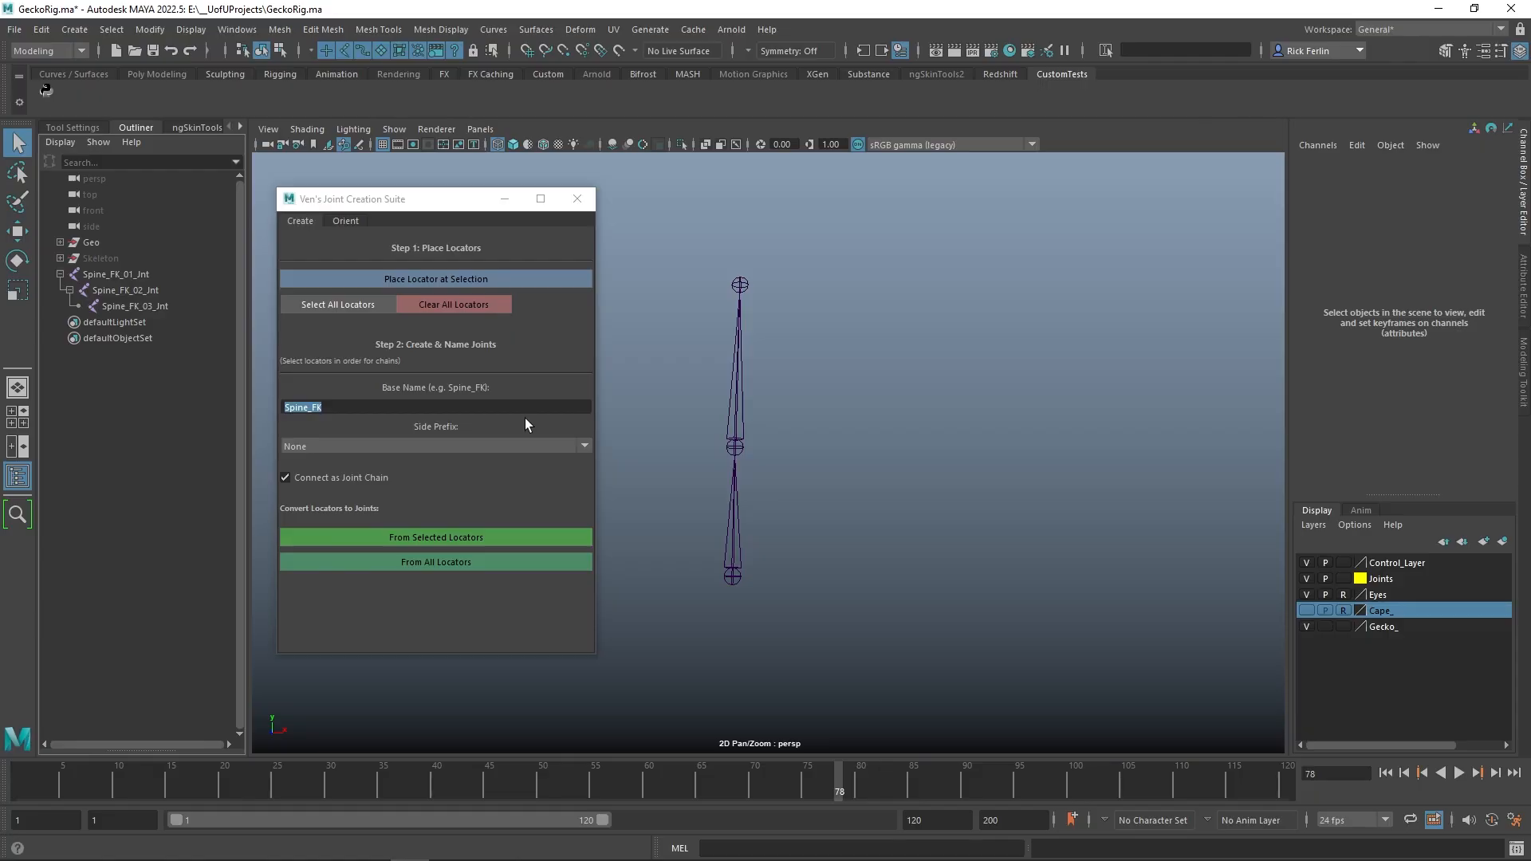
pyautogui.moveTo(444, 205); pyautogui.dragTo(368, 209)
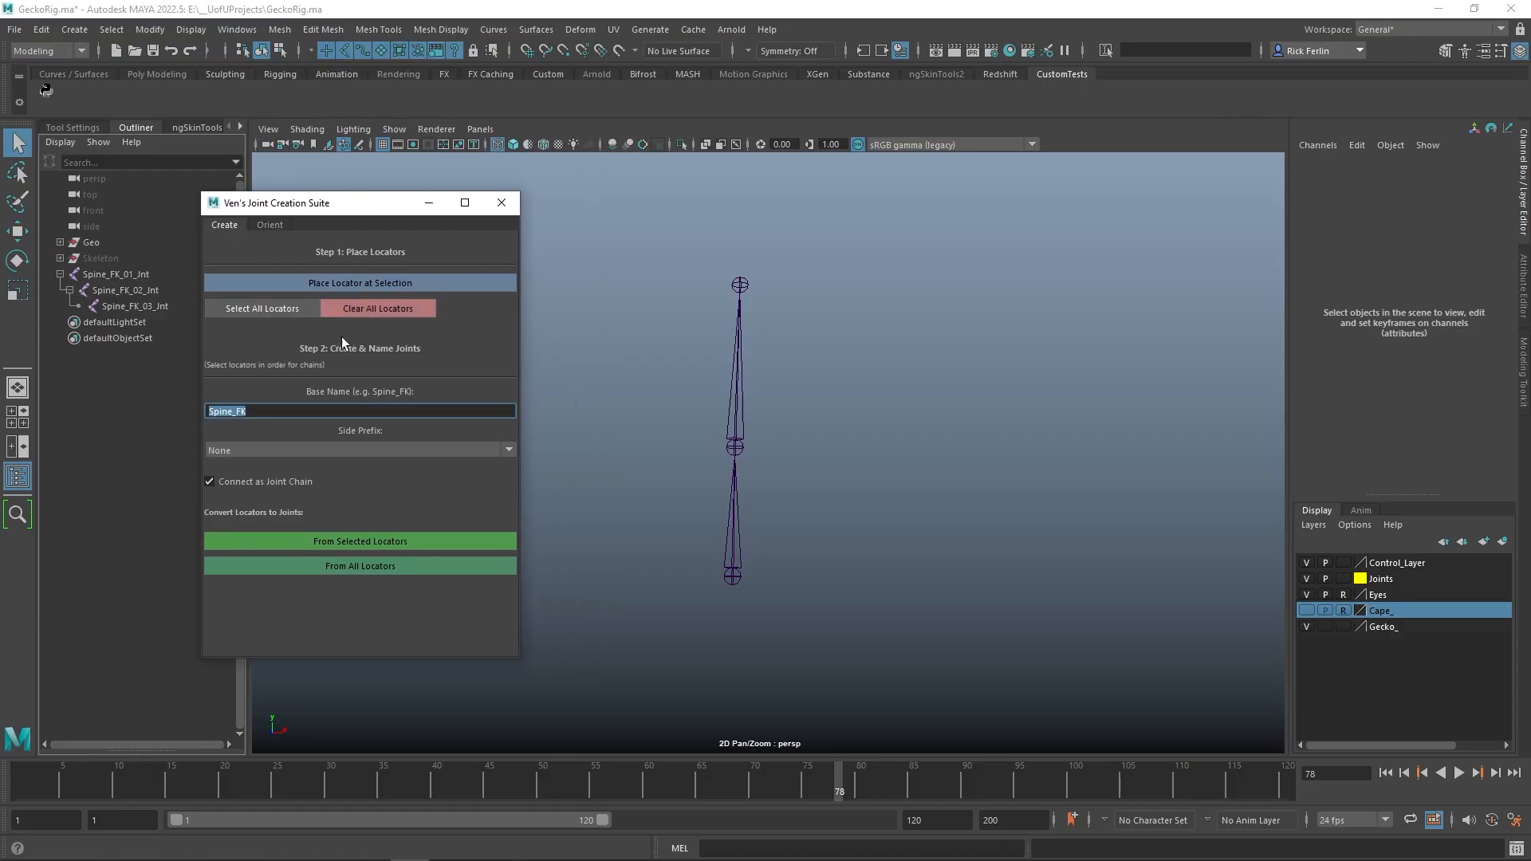
# - Select the root joint of the Spine_FK chain and orient the chain with the Spine smart orientation
pyautogui.click(270, 224)
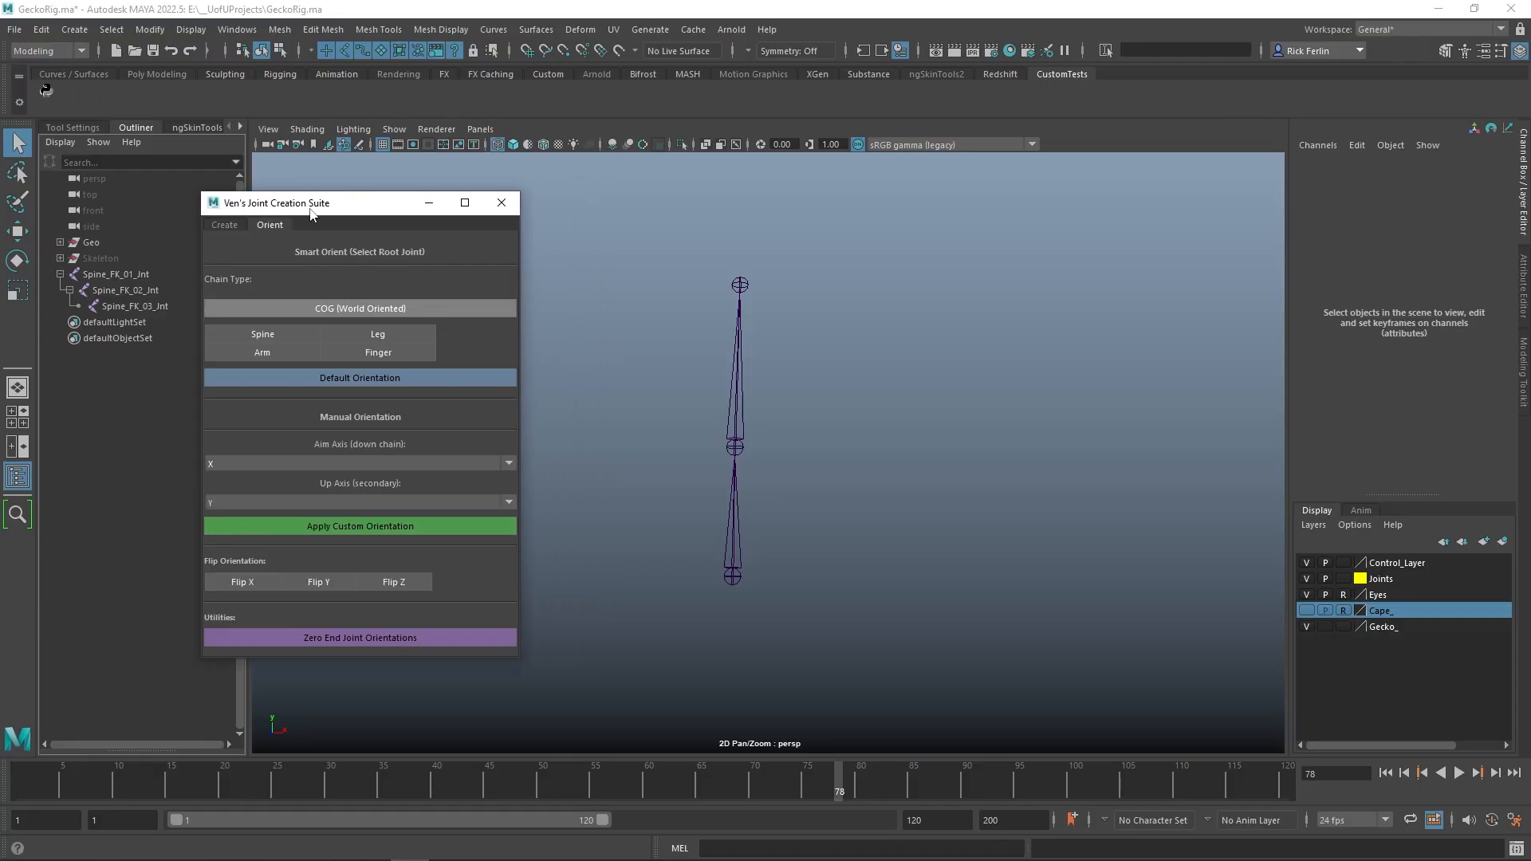
pyautogui.moveTo(308, 207); pyautogui.dragTo(292, 196)
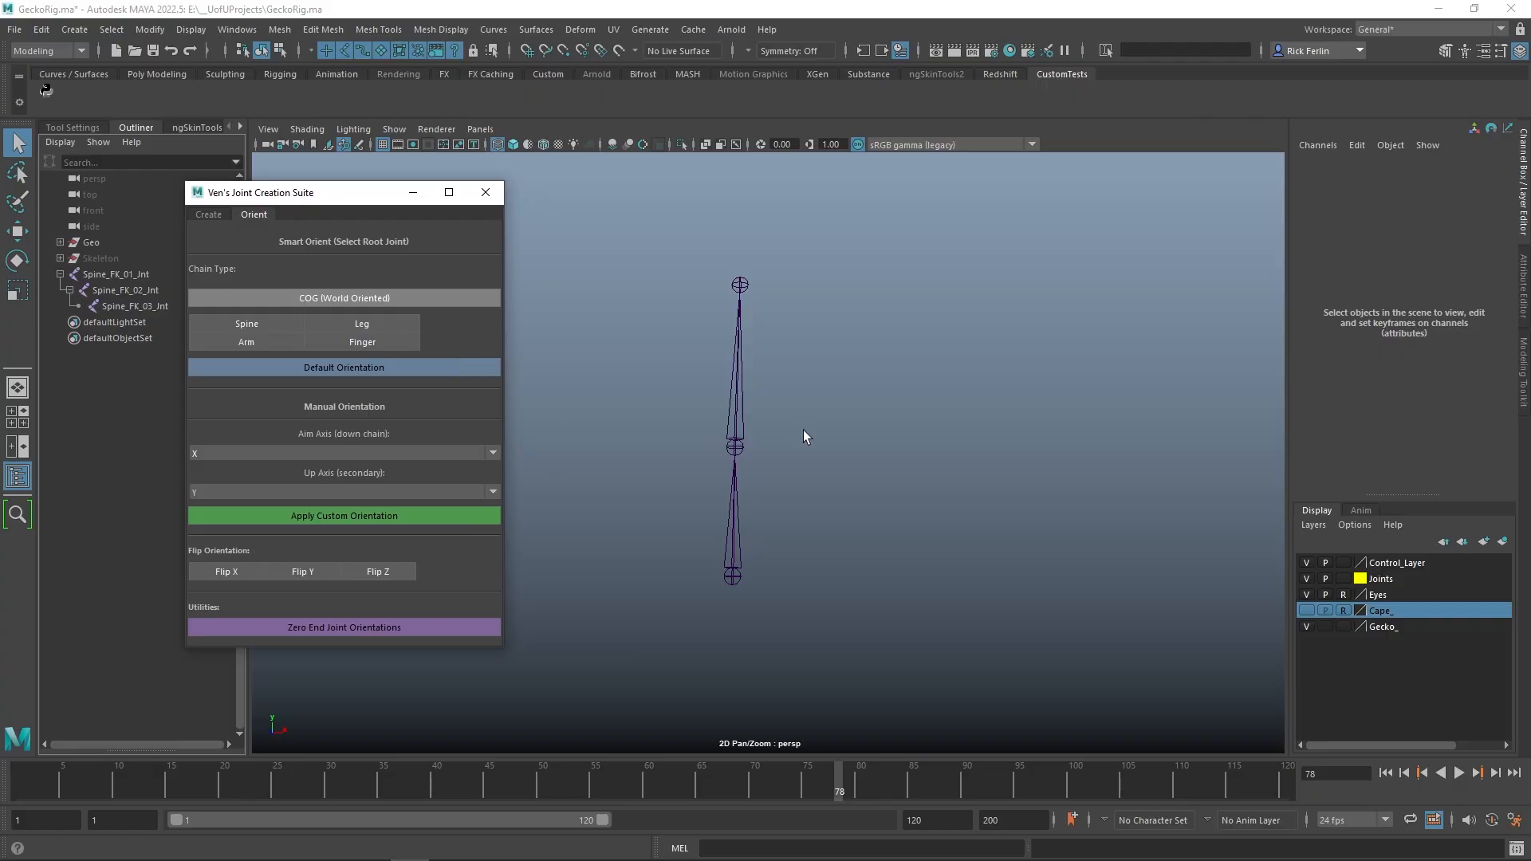
pyautogui.keyDown('alt'); pyautogui.moveTo(901, 441); pyautogui.dragTo(813, 287); pyautogui.keyUp('alt')
pyautogui.keyDown('alt'); pyautogui.moveTo(901, 441); pyautogui.dragTo(993, 519, button='middle'); pyautogui.keyUp('alt')
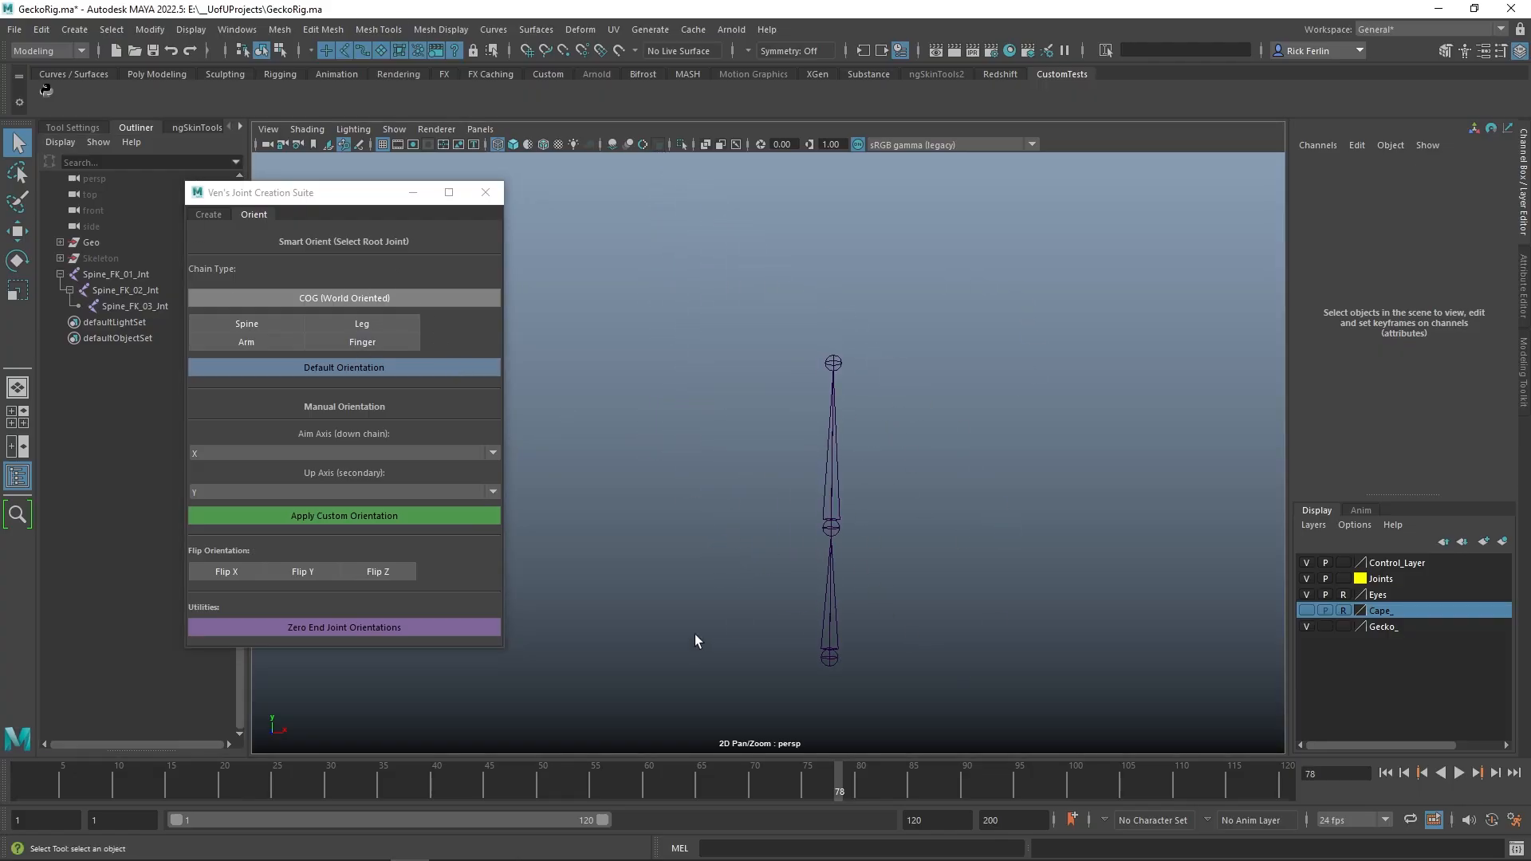
pyautogui.moveTo(654, 558); pyautogui.dragTo(1196, 821)
pyautogui.keyDown('alt'); pyautogui.moveTo(1208, 591); pyautogui.dragTo(1072, 431, button='middle'); pyautogui.keyUp('alt')
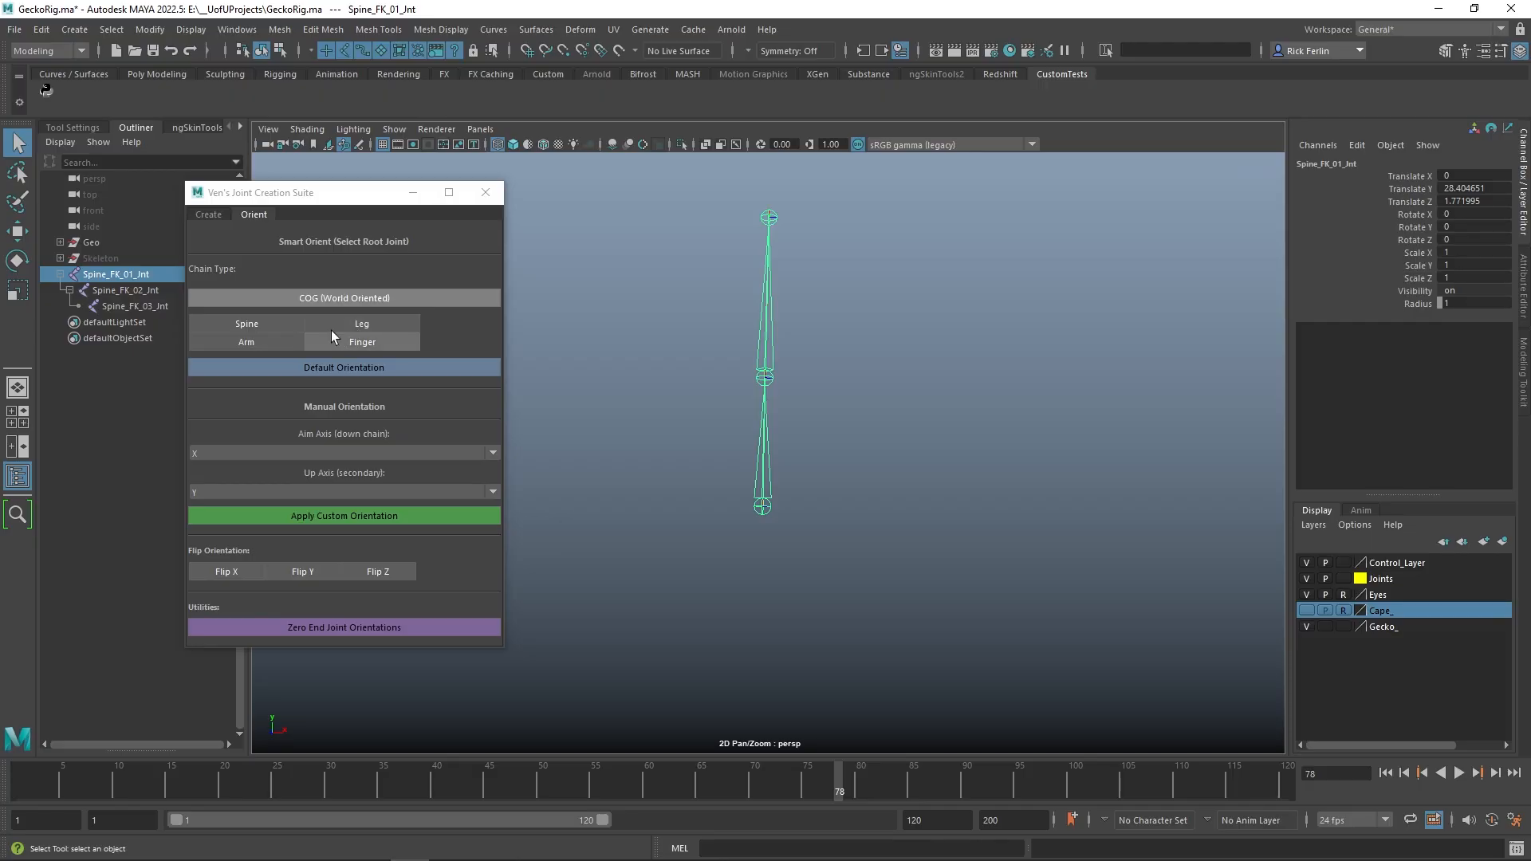
pyautogui.click(268, 322)
pyautogui.keyDown('alt'); pyautogui.moveTo(915, 397); pyautogui.dragTo(829, 405); pyautogui.keyUp('alt')
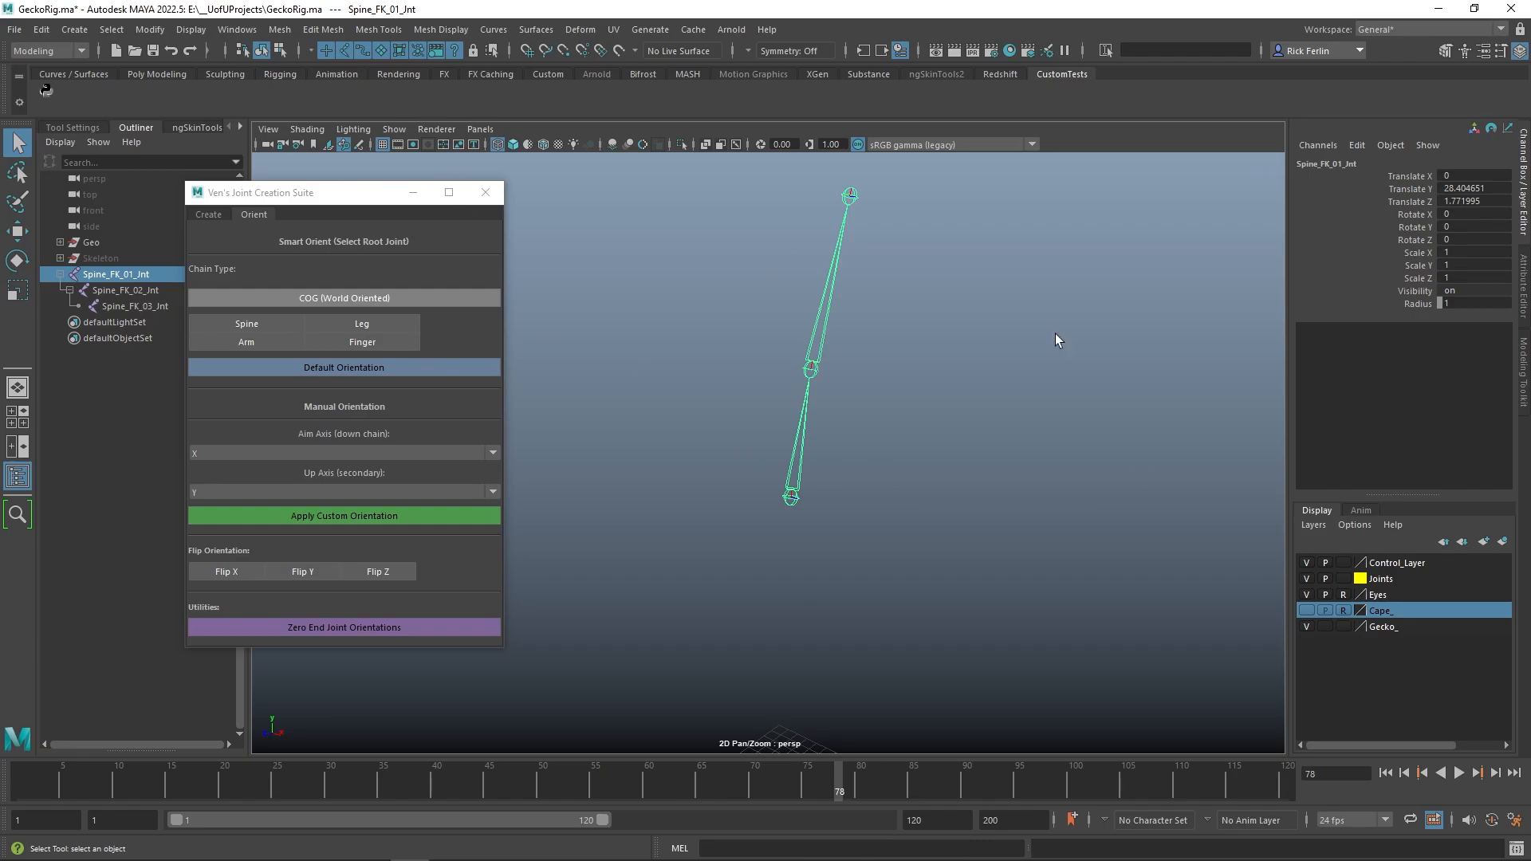
# - Delete the Spine_FK joint chain and bring the hidden gecko mesh back into view
pyautogui.moveTo(742, 468); pyautogui.dragTo(939, 588)
pyautogui.press('Delete')
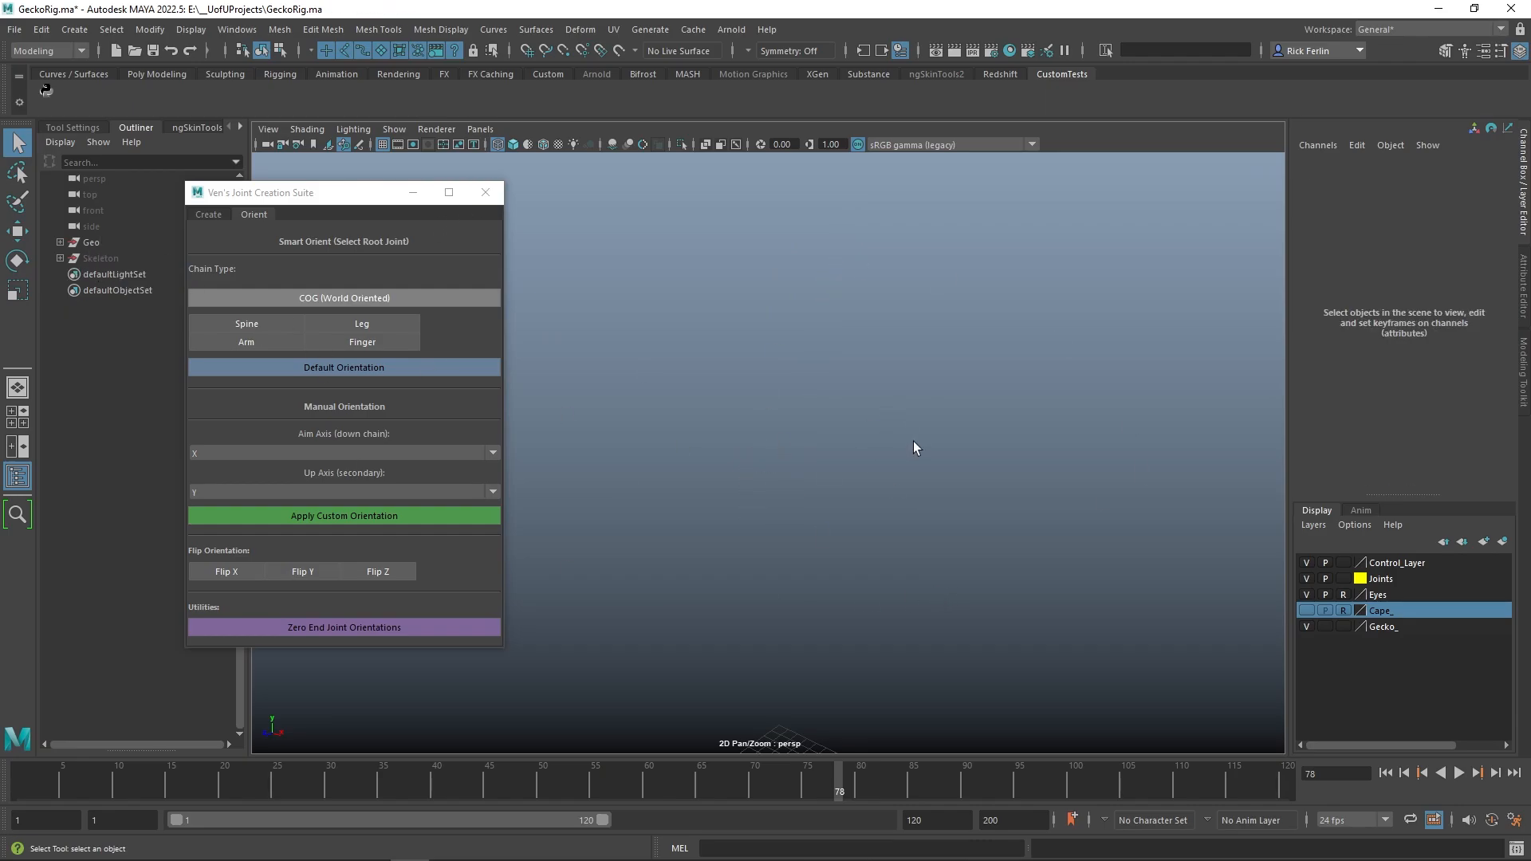
pyautogui.hotkey('alt', '2')
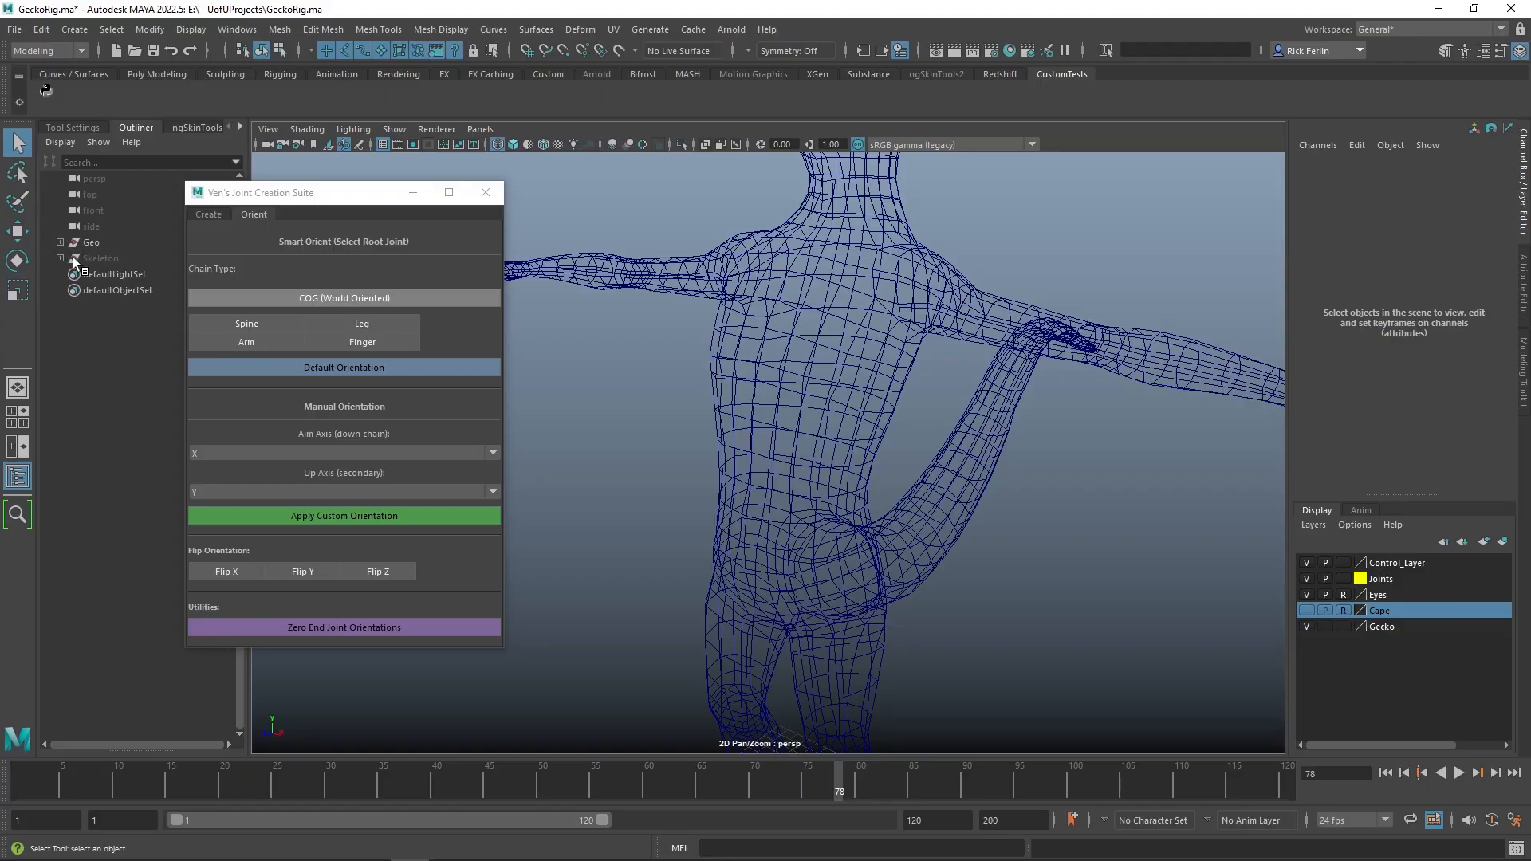
# - Unhide the Skeleton group so the existing gecko joints show inside the wireframe mesh
pyautogui.click(95, 257)
pyautogui.hotkey('shift', 'h')
pyautogui.moveTo(695, 503)
pyautogui.keyDown('alt'); pyautogui.mouseDown()
pyautogui.moveTo(1056, 516)
pyautogui.moveTo(886, 520)
pyautogui.moveTo(944, 519)
pyautogui.moveTo(745, 468)
pyautogui.moveTo(690, 528)
pyautogui.mouseUp(); pyautogui.keyUp('alt')
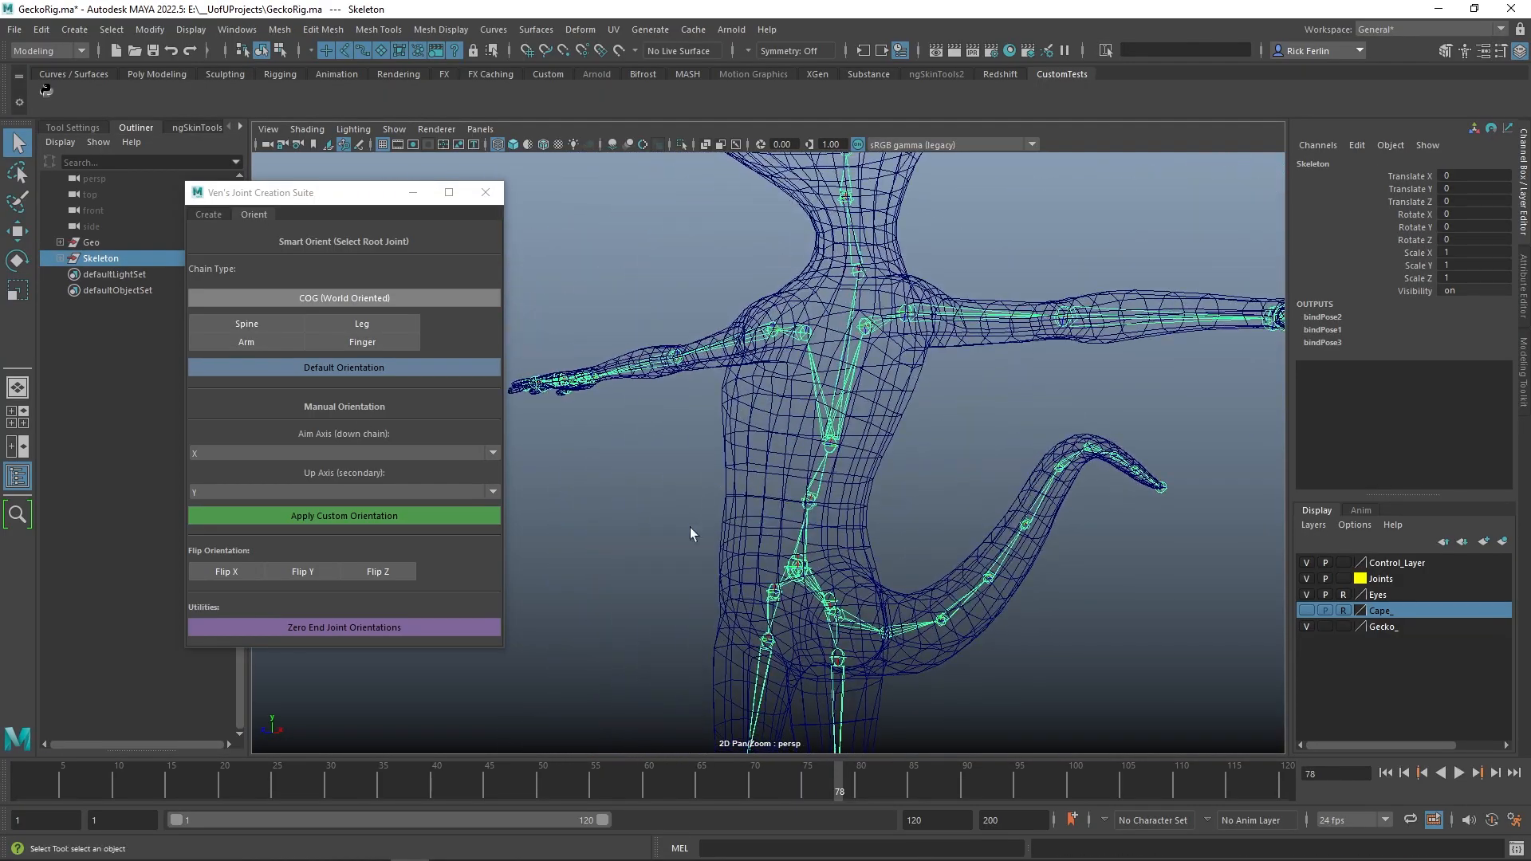
pyautogui.keyDown('alt'); pyautogui.moveTo(690, 528); pyautogui.dragTo(1042, 721, button='right'); pyautogui.keyUp('alt')
pyautogui.keyDown('alt'); pyautogui.moveTo(974, 506); pyautogui.dragTo(829, 374, button='middle'); pyautogui.keyUp('alt')
# - Select the root spine joint of the existing skeleton and apply the Spine smart orientation to its chain
pyautogui.click(672, 483)
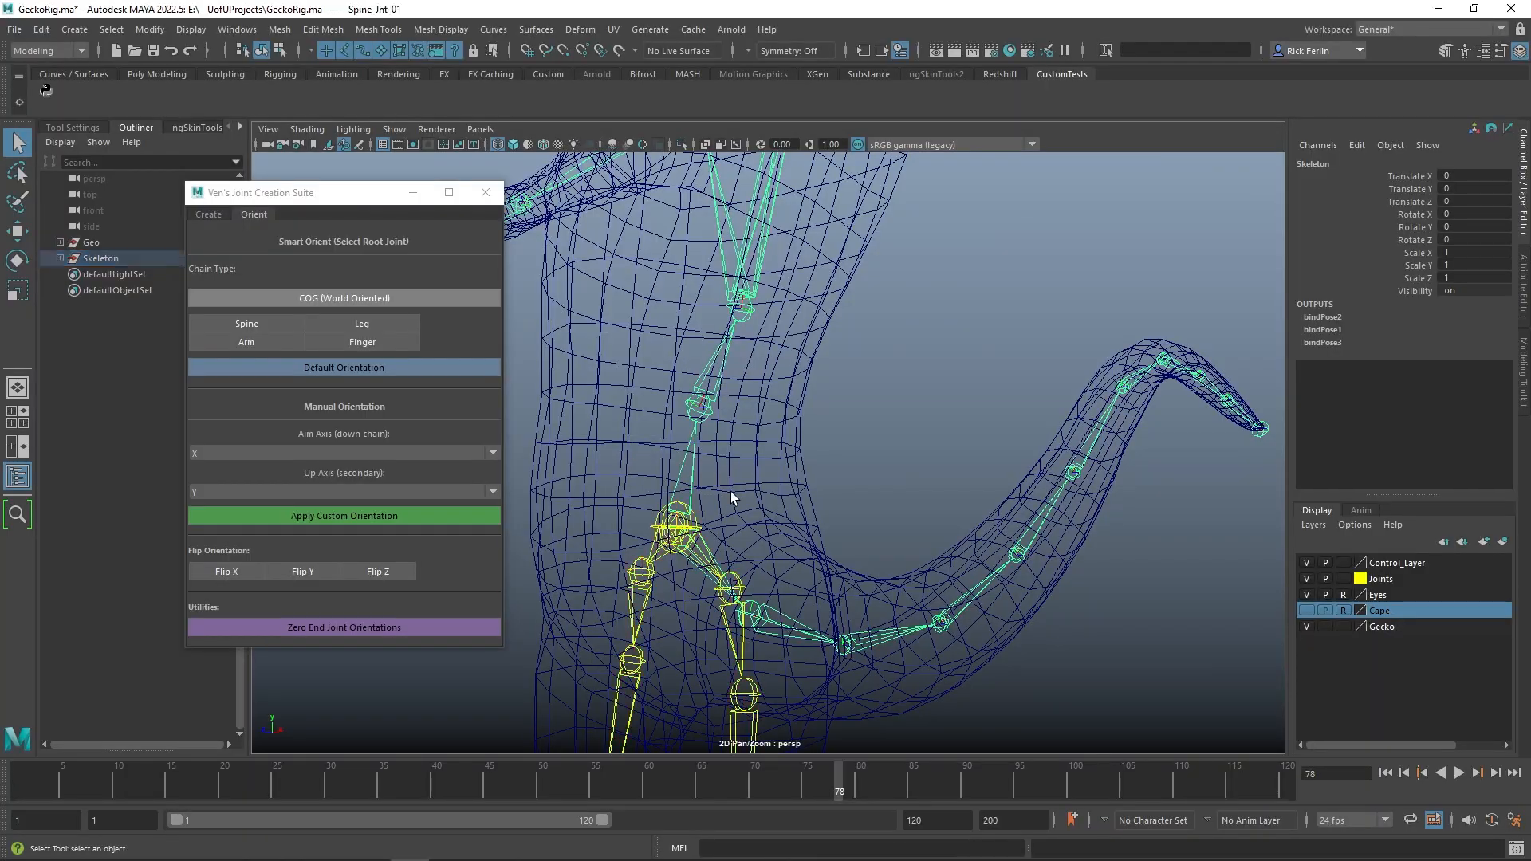
pyautogui.keyDown('alt'); pyautogui.moveTo(819, 433); pyautogui.dragTo(916, 419); pyautogui.keyUp('alt')
pyautogui.keyDown('alt'); pyautogui.moveTo(920, 414); pyautogui.dragTo(1007, 521, button='middle'); pyautogui.keyUp('alt')
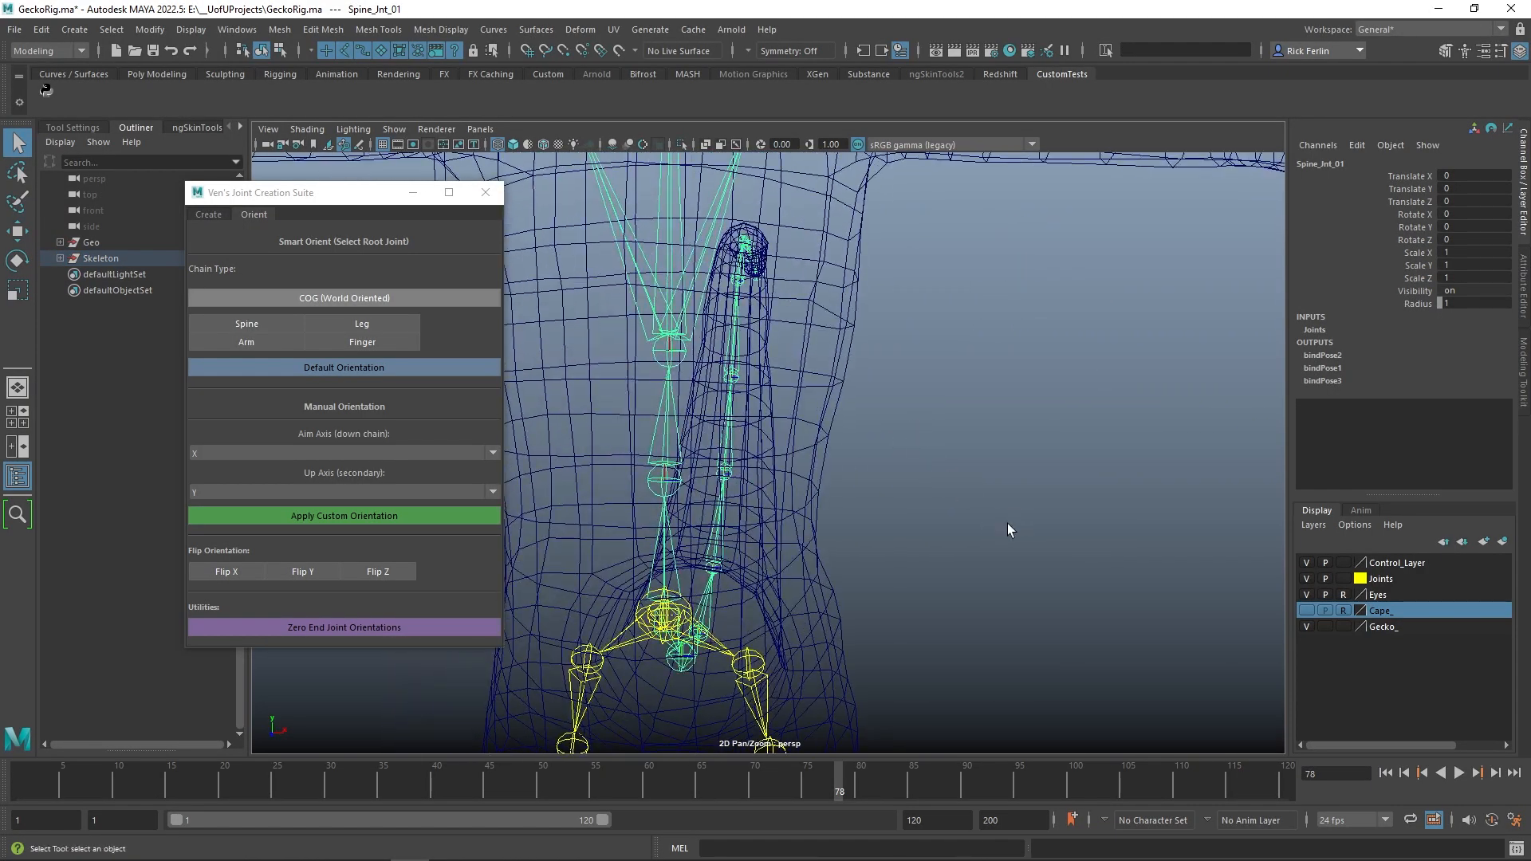
pyautogui.click(1006, 523)
pyautogui.keyDown('alt'); pyautogui.moveTo(839, 537); pyautogui.dragTo(787, 549); pyautogui.keyUp('alt')
pyautogui.keyDown('alt'); pyautogui.moveTo(638, 478); pyautogui.dragTo(772, 482); pyautogui.keyUp('alt')
pyautogui.keyDown('alt'); pyautogui.moveTo(893, 279); pyautogui.dragTo(1041, 407, button='middle'); pyautogui.keyUp('alt')
pyautogui.keyDown('alt'); pyautogui.moveTo(1072, 407); pyautogui.dragTo(1036, 409); pyautogui.keyUp('alt')
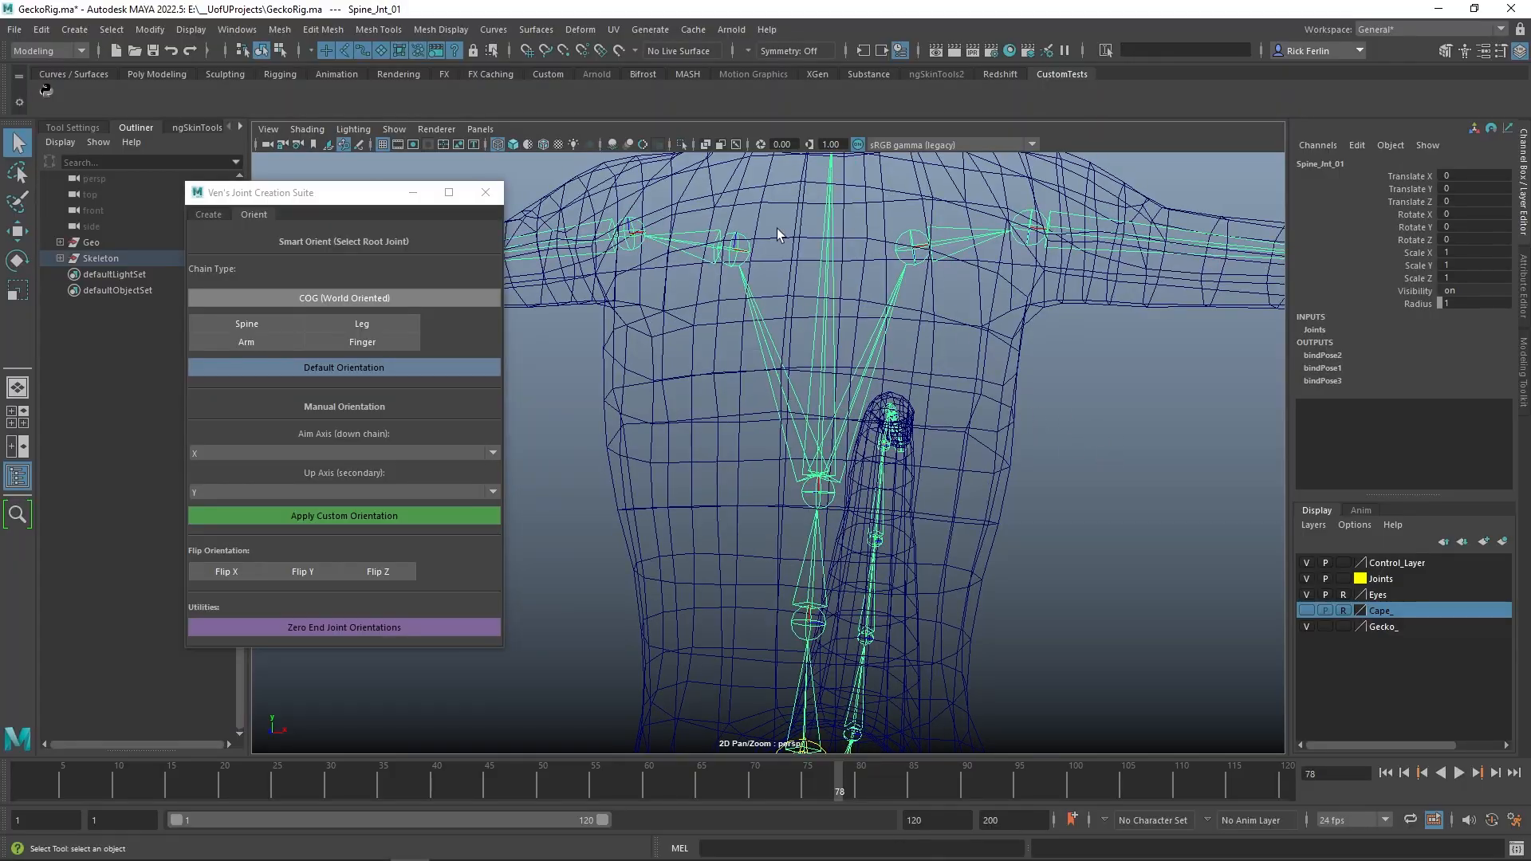
pyautogui.scroll(-5, 939, 396)
pyautogui.keyDown('alt'); pyautogui.moveTo(973, 424); pyautogui.dragTo(877, 351, button='middle'); pyautogui.keyUp('alt')
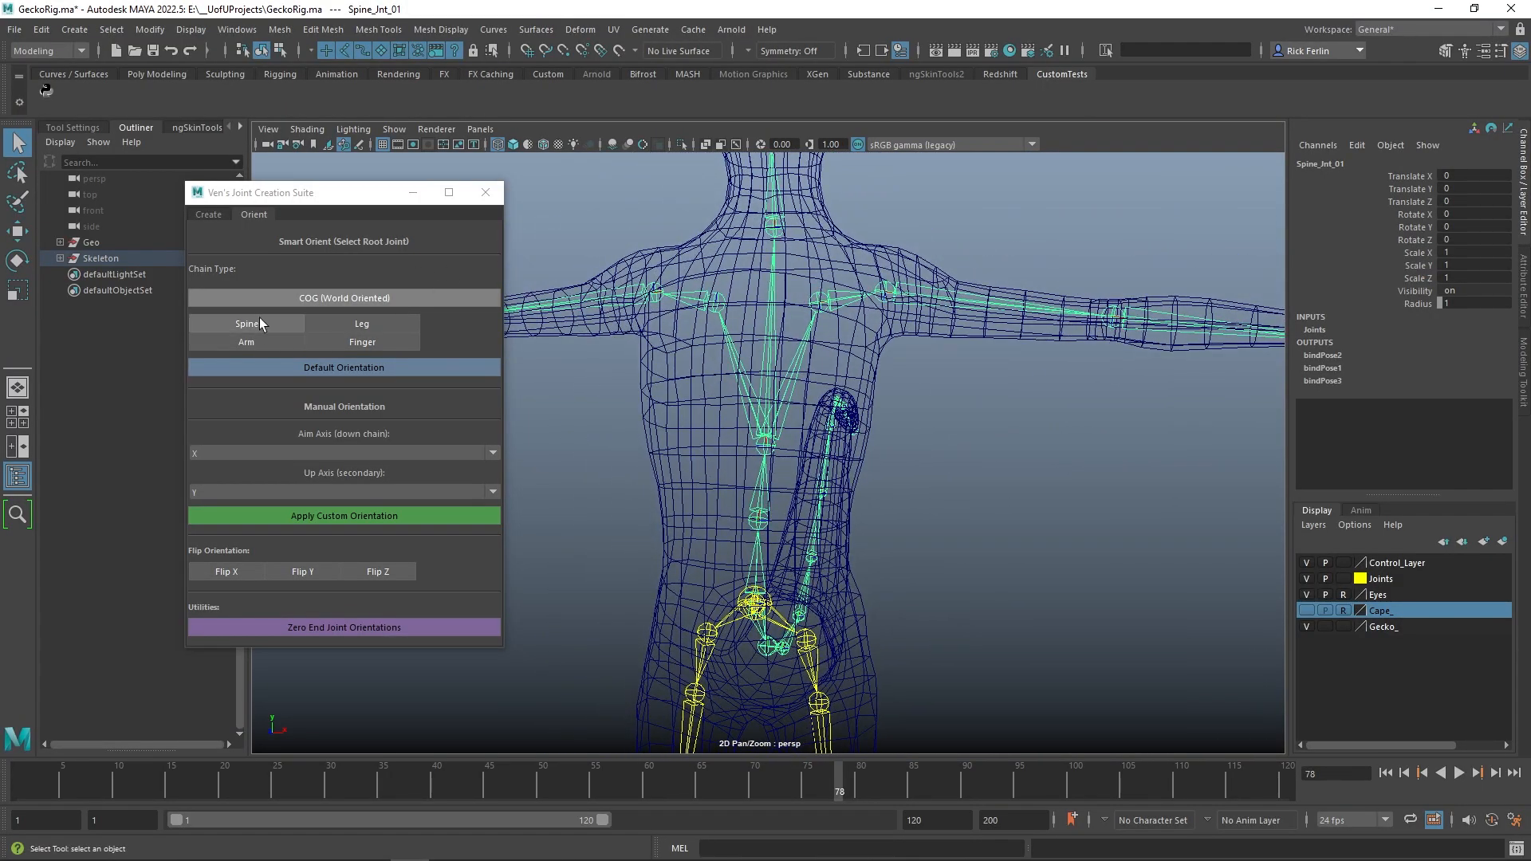
pyautogui.click(260, 323)
pyautogui.keyDown('alt'); pyautogui.moveTo(825, 507); pyautogui.dragTo(811, 453); pyautogui.keyUp('alt')
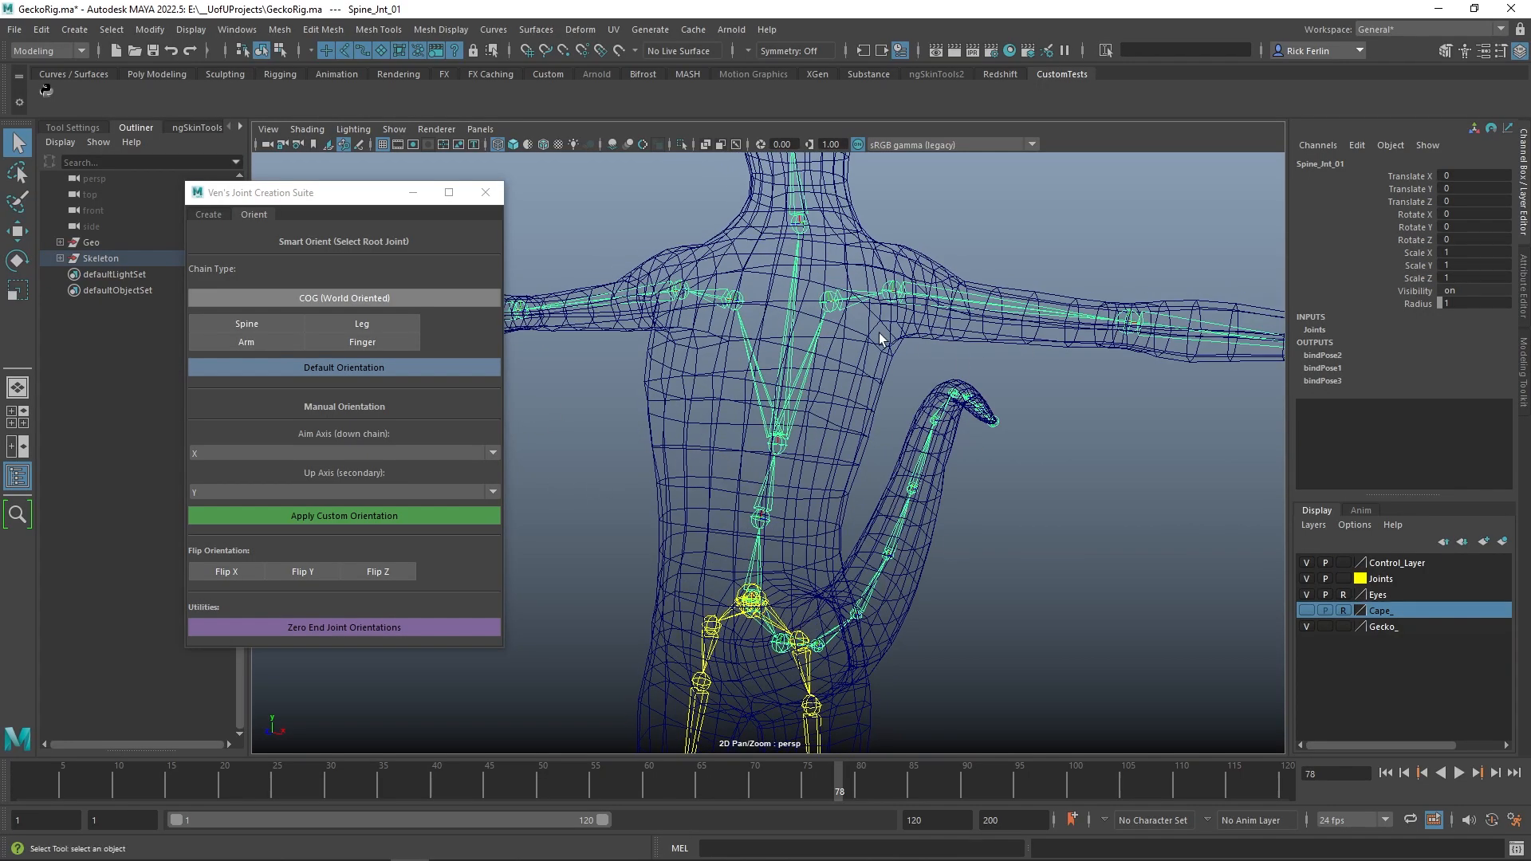
# - Test-rotate the left elbow joint L_Arm_FK_Jnt_02 about 65 degrees in Z and undo the rotation
pyautogui.keyDown('alt'); pyautogui.moveTo(1125, 409); pyautogui.dragTo(704, 192); pyautogui.keyUp('alt')
pyautogui.moveTo(845, 214); pyautogui.dragTo(867, 441)
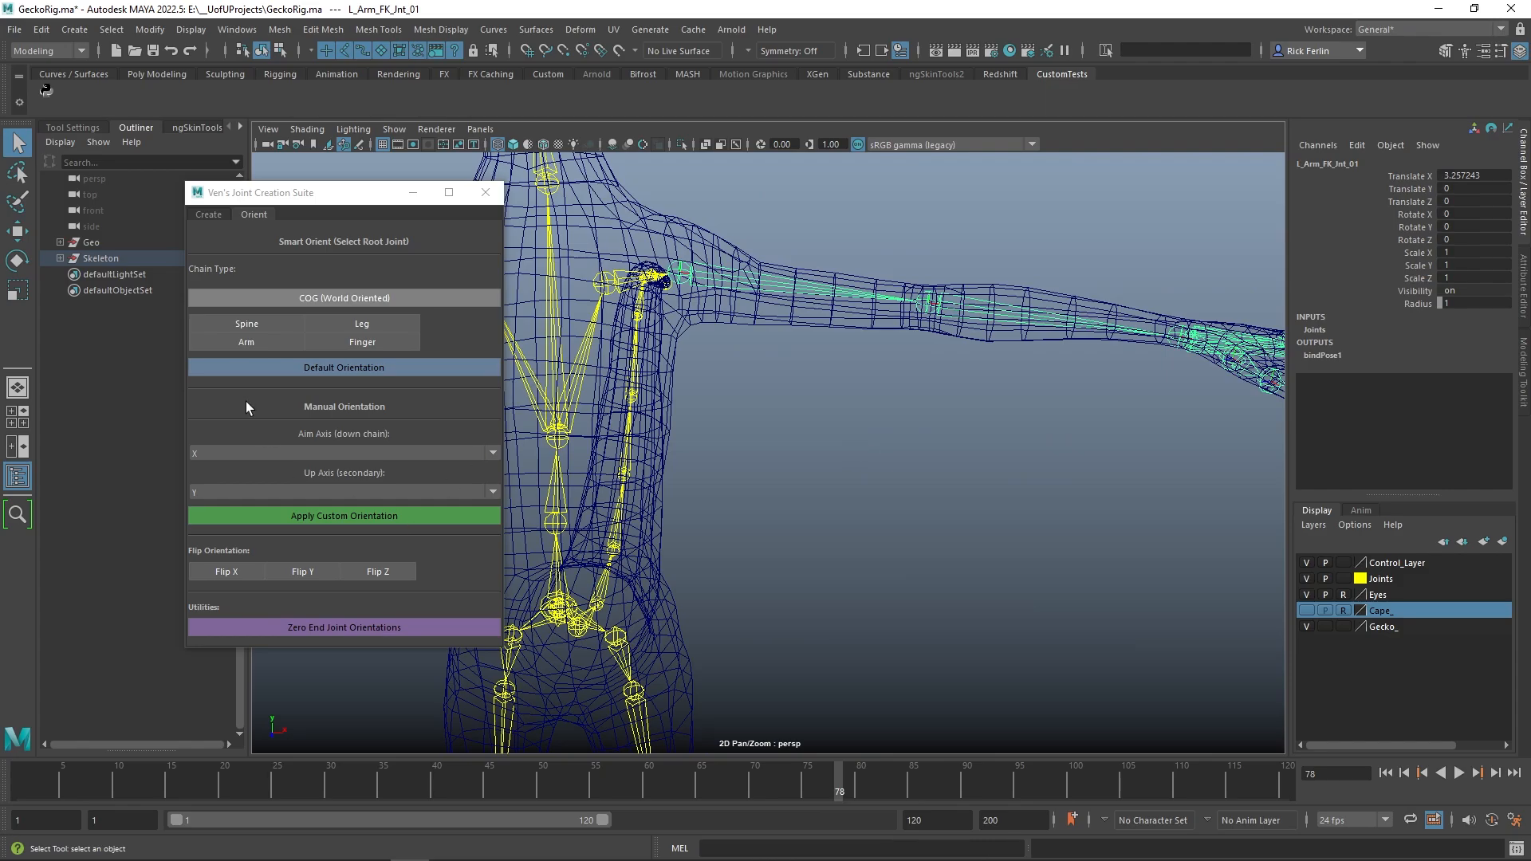
pyautogui.keyDown('alt'); pyautogui.moveTo(1063, 466); pyautogui.dragTo(761, 255); pyautogui.keyUp('alt')
pyautogui.press('Down')
pyautogui.press('e')
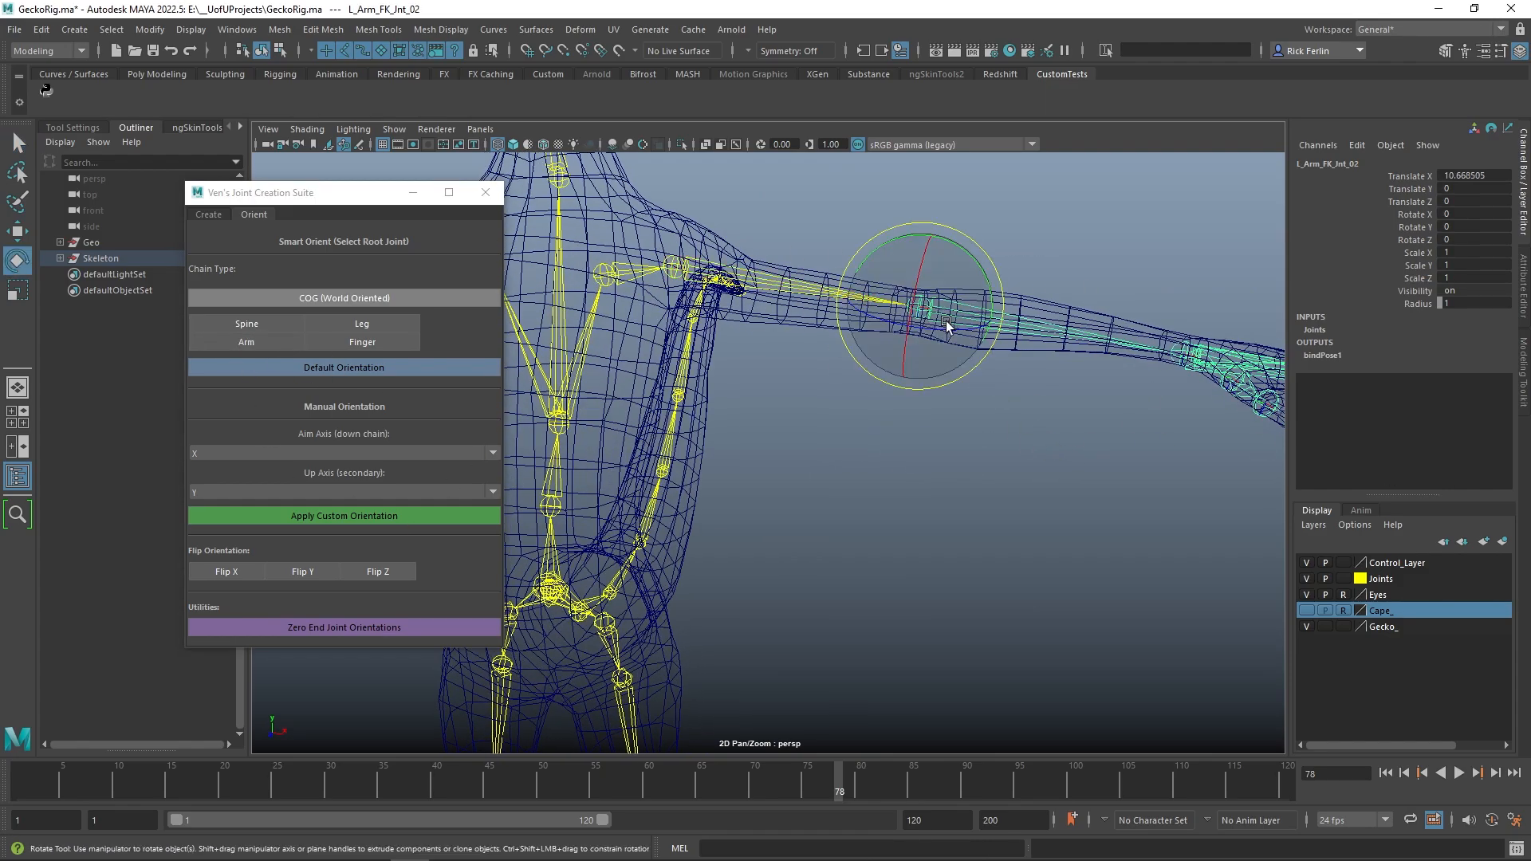
pyautogui.moveTo(955, 339); pyautogui.dragTo(880, 355)
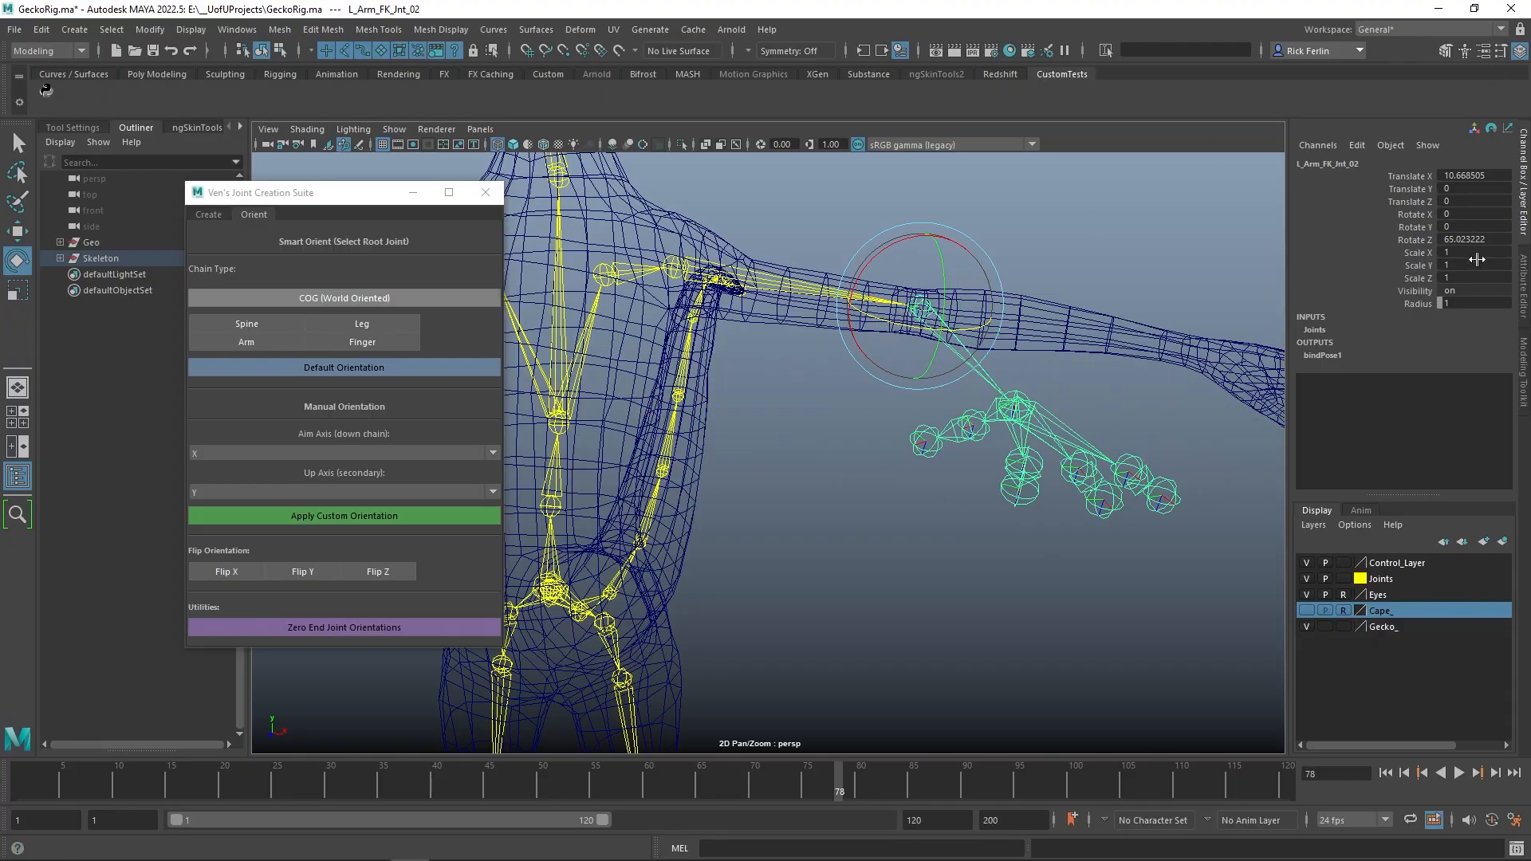
pyautogui.hotkey('ctrl', 'z')
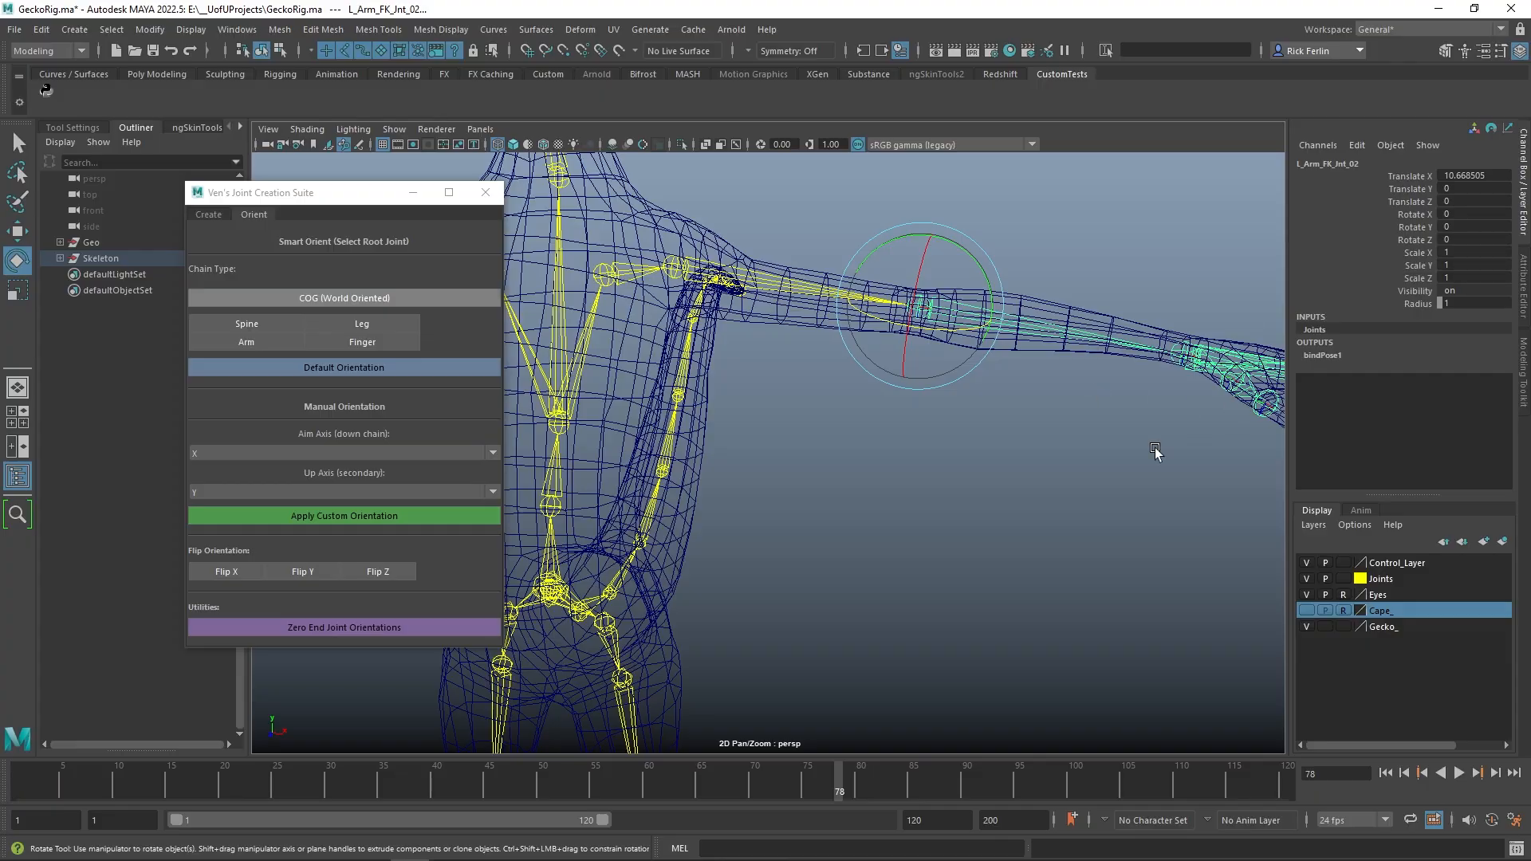
# - Inspect the rotation axes of the left wrist joint L_Arm_FK_Jnt_03 and clear the selection
pyautogui.keyDown('alt'); pyautogui.moveTo(1155, 451); pyautogui.dragTo(806, 478, button='middle'); pyautogui.keyUp('alt')
pyautogui.click(928, 332)
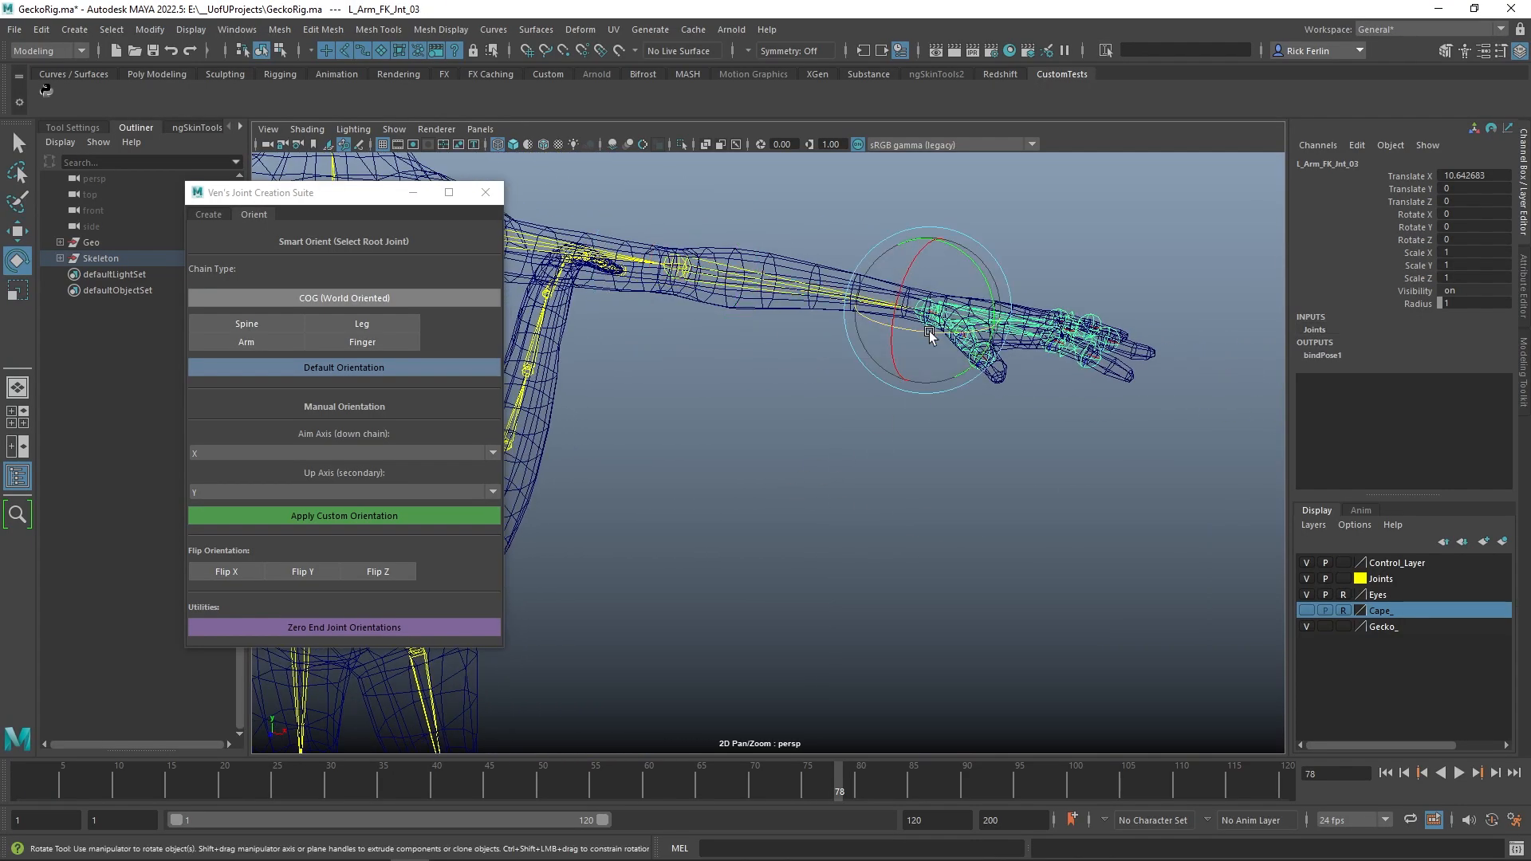
pyautogui.click(765, 367)
pyautogui.keyDown('alt'); pyautogui.moveTo(765, 366); pyautogui.dragTo(912, 430, button='middle'); pyautogui.keyUp('alt')
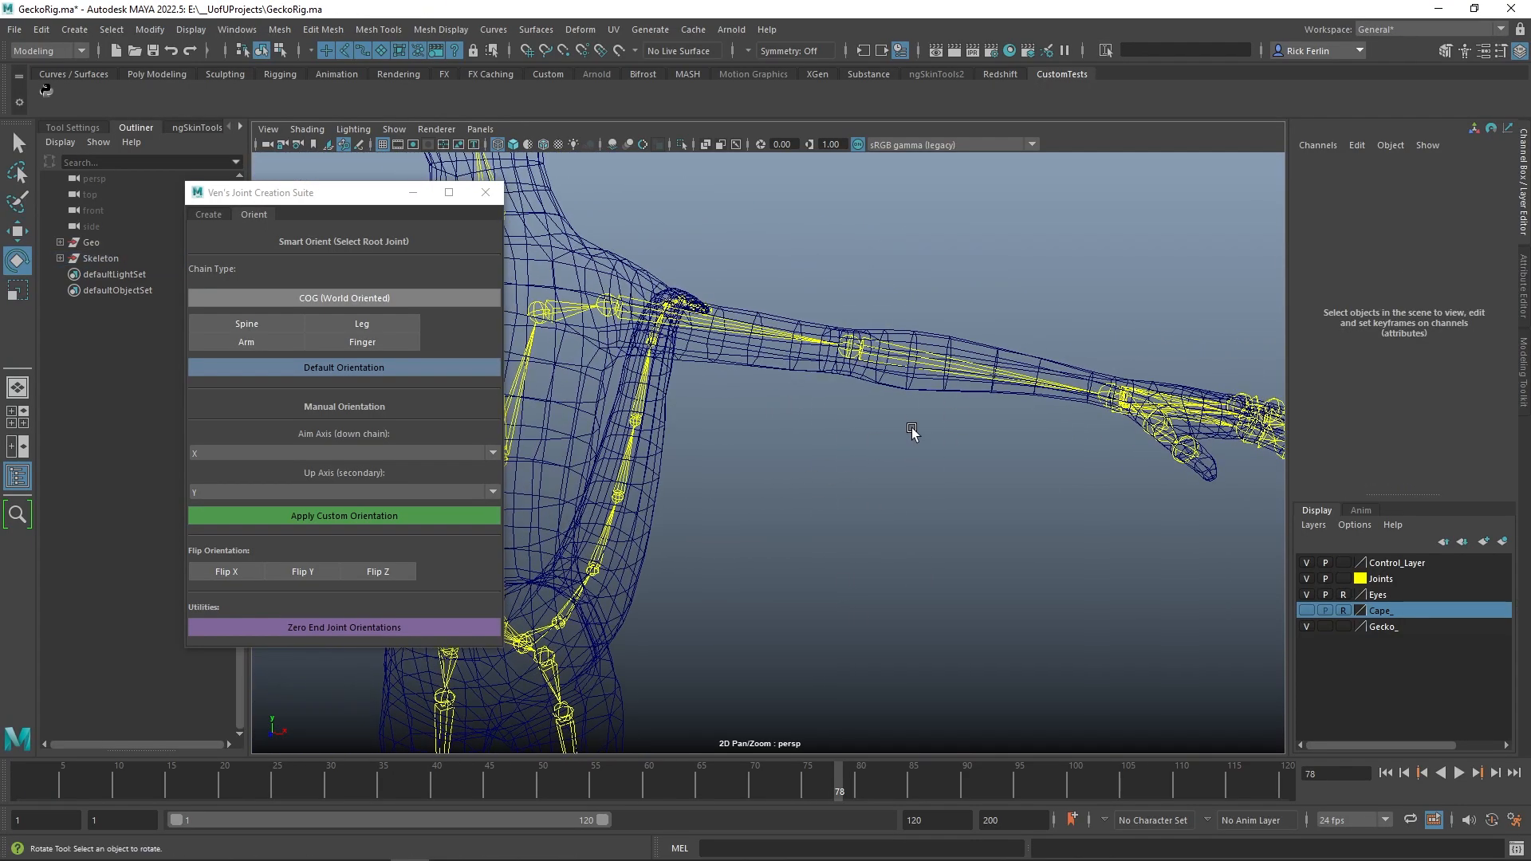
# - Select the finger root joint L_Finger_02_Jnt_01 on the left hand and apply the Finger smart orientation
pyautogui.click(780, 333)
pyautogui.scroll(-5, 900, 524)
pyautogui.keyDown('alt'); pyautogui.moveTo(920, 561); pyautogui.dragTo(662, 502, button='middle'); pyautogui.keyUp('alt')
pyautogui.click(976, 526)
pyautogui.keyDown('alt'); pyautogui.moveTo(662, 502); pyautogui.dragTo(776, 523, button='right'); pyautogui.keyUp('alt')
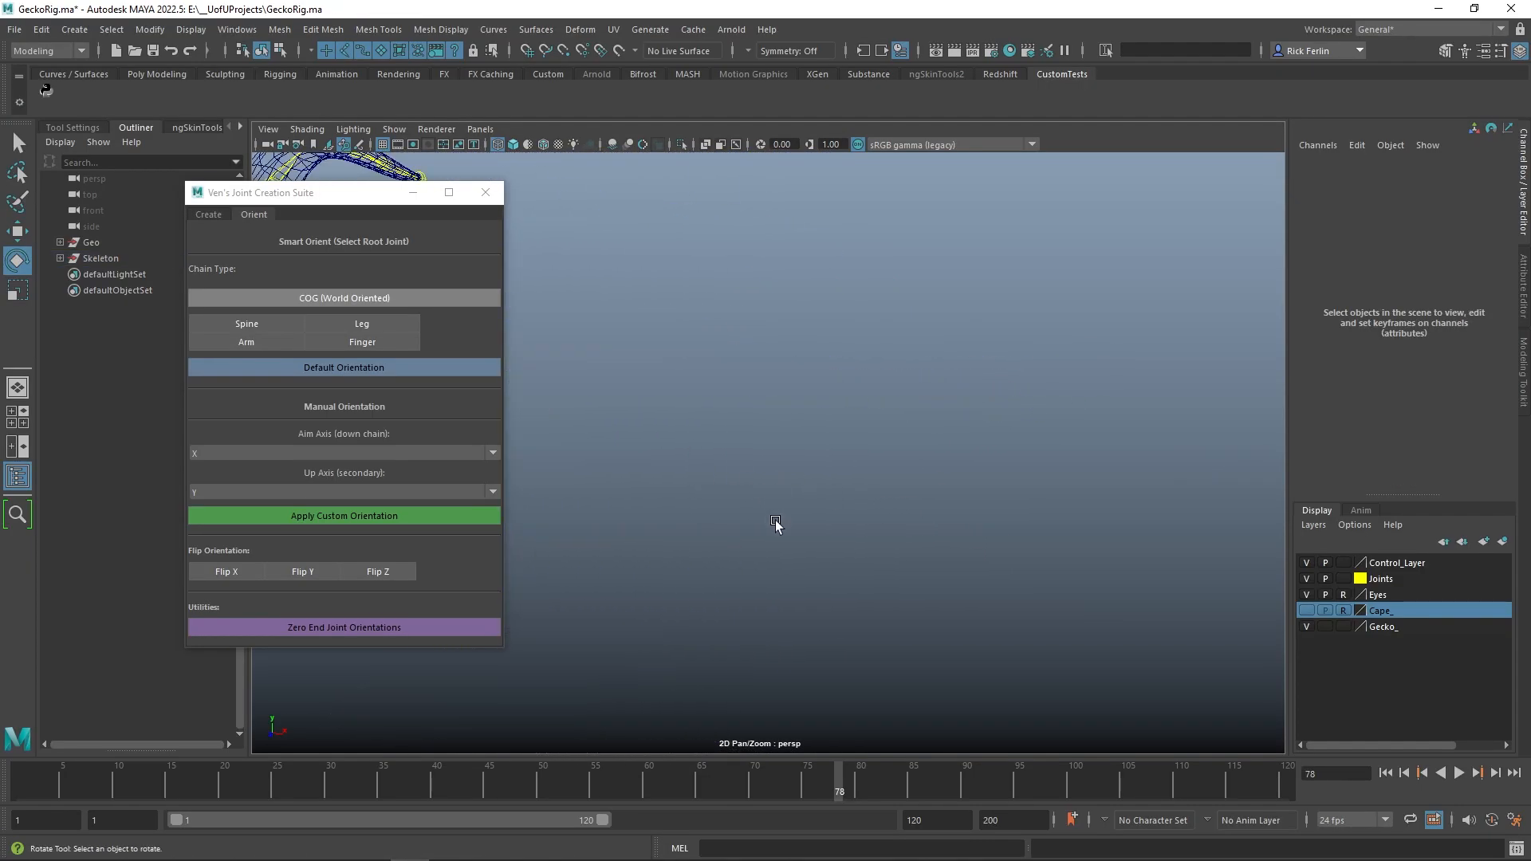
pyautogui.keyDown('alt'); pyautogui.moveTo(686, 158); pyautogui.dragTo(684, 449, button='middle'); pyautogui.keyUp('alt')
pyautogui.keyDown('alt'); pyautogui.moveTo(684, 450); pyautogui.dragTo(767, 451); pyautogui.keyUp('alt')
pyautogui.keyDown('alt'); pyautogui.moveTo(829, 470); pyautogui.dragTo(1097, 462, button='right'); pyautogui.keyUp('alt')
pyautogui.keyDown('alt'); pyautogui.moveTo(823, 451); pyautogui.dragTo(885, 467, button='middle'); pyautogui.keyUp('alt')
pyautogui.keyDown('alt'); pyautogui.moveTo(884, 466); pyautogui.dragTo(929, 458); pyautogui.keyUp('alt')
pyautogui.moveTo(929, 458)
pyautogui.keyDown('alt'); pyautogui.mouseDown(button='middle')
pyautogui.moveTo(895, 352)
pyautogui.moveTo(910, 476)
pyautogui.mouseUp(button='middle'); pyautogui.keyUp('alt')
pyautogui.click(810, 361)
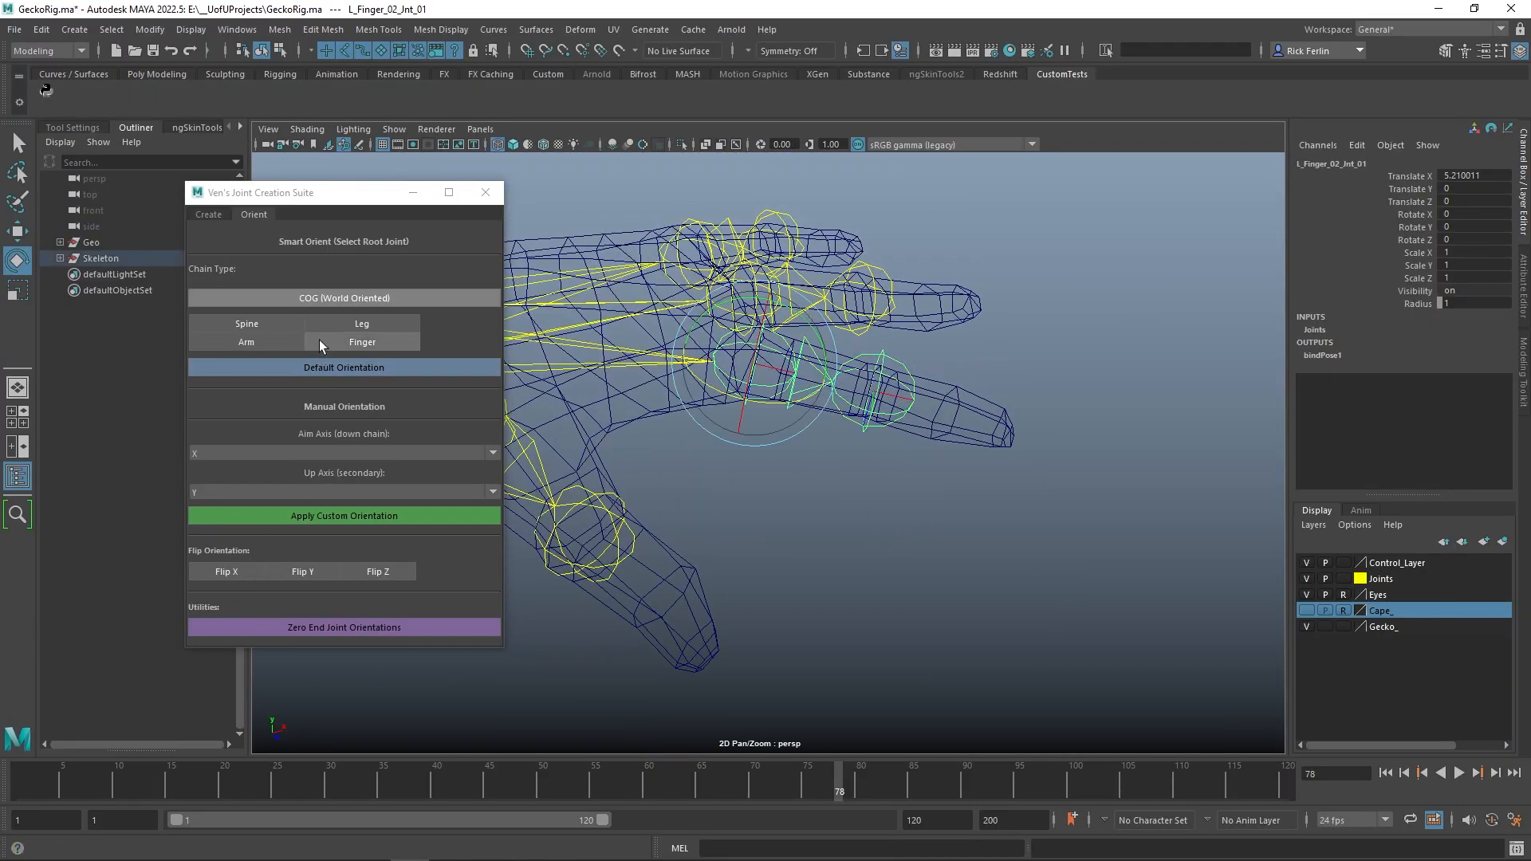
pyautogui.click(344, 341)
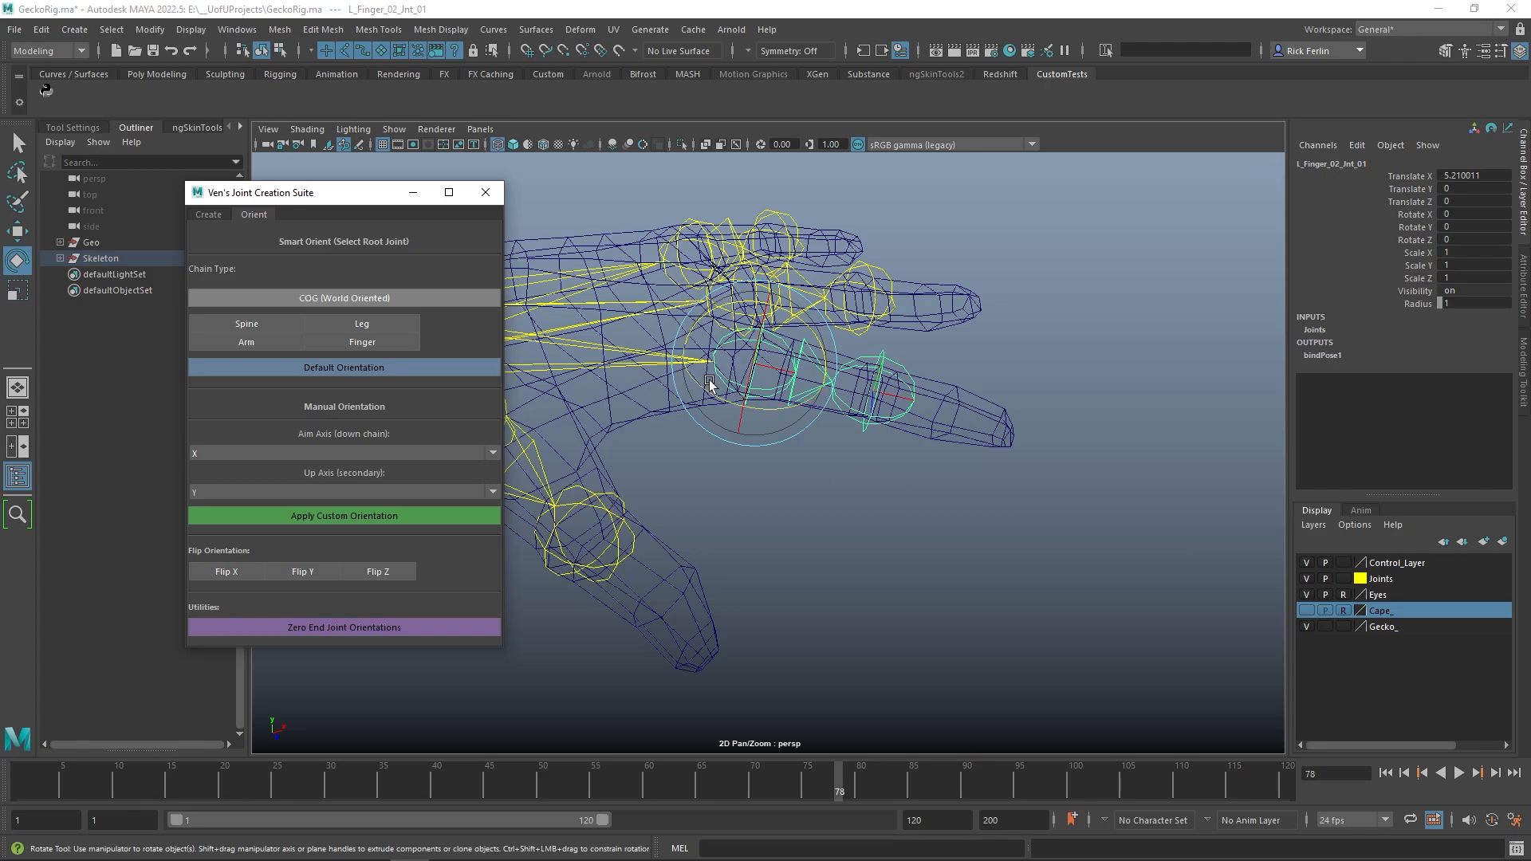
# - Test-rotate the L_Finger_02_Jnt_01 joint about -53 degrees in Z and undo the rotation
pyautogui.keyDown('alt'); pyautogui.moveTo(1017, 470); pyautogui.dragTo(969, 482); pyautogui.keyUp('alt')
pyautogui.moveTo(747, 402); pyautogui.dragTo(813, 469)
pyautogui.hotkey('ctrl', 'z')
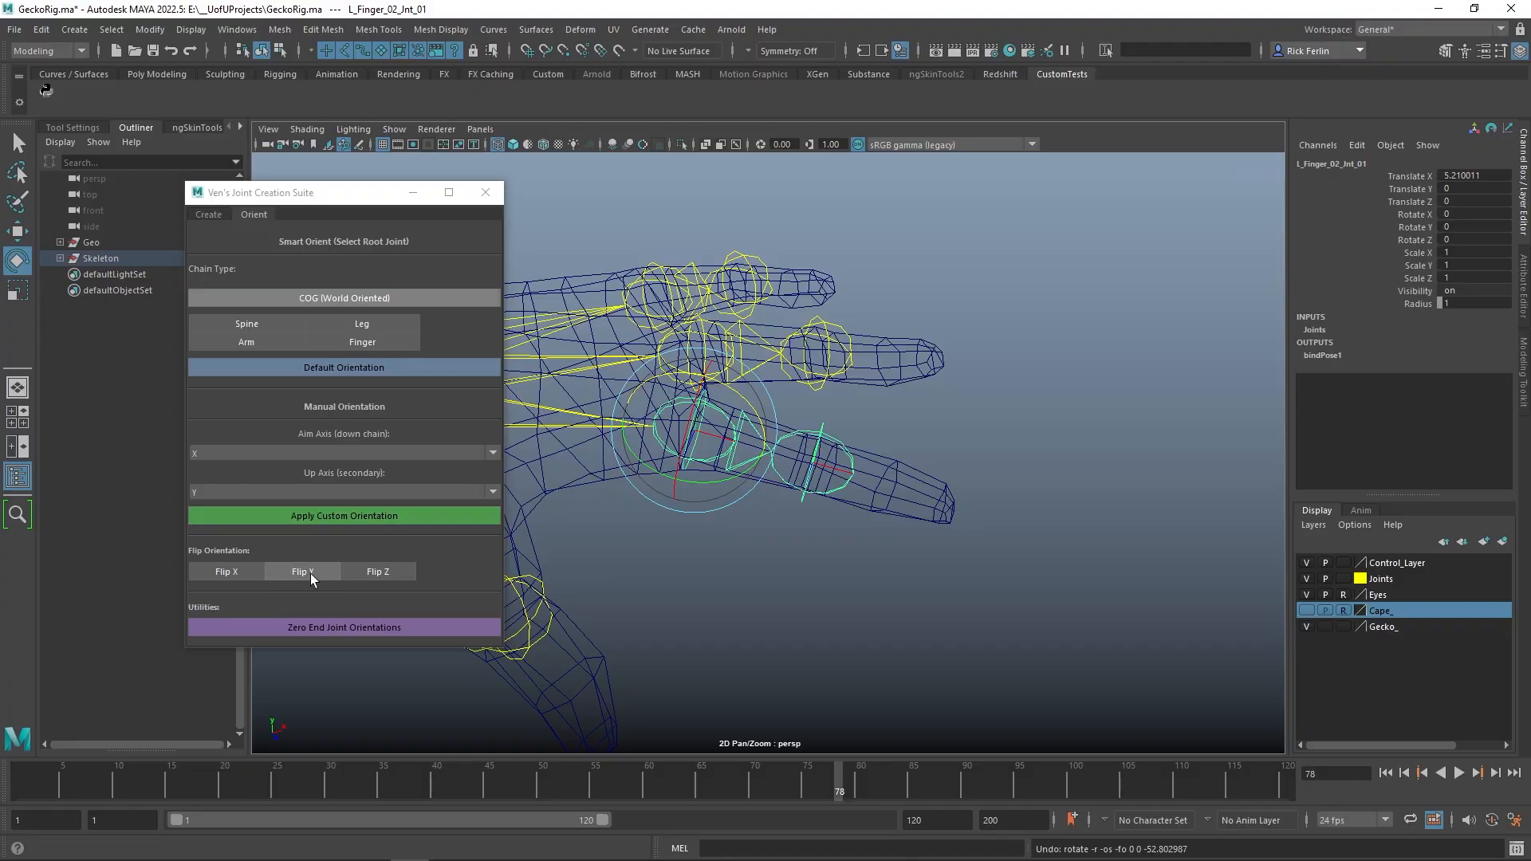
# - Flip the finger chain's orientation on X, checking it with a trial rotation, and zero the end joint orientations
pyautogui.click(226, 572)
pyautogui.moveTo(744, 393); pyautogui.dragTo(834, 451)
pyautogui.hotkey('ctrl', 'z')
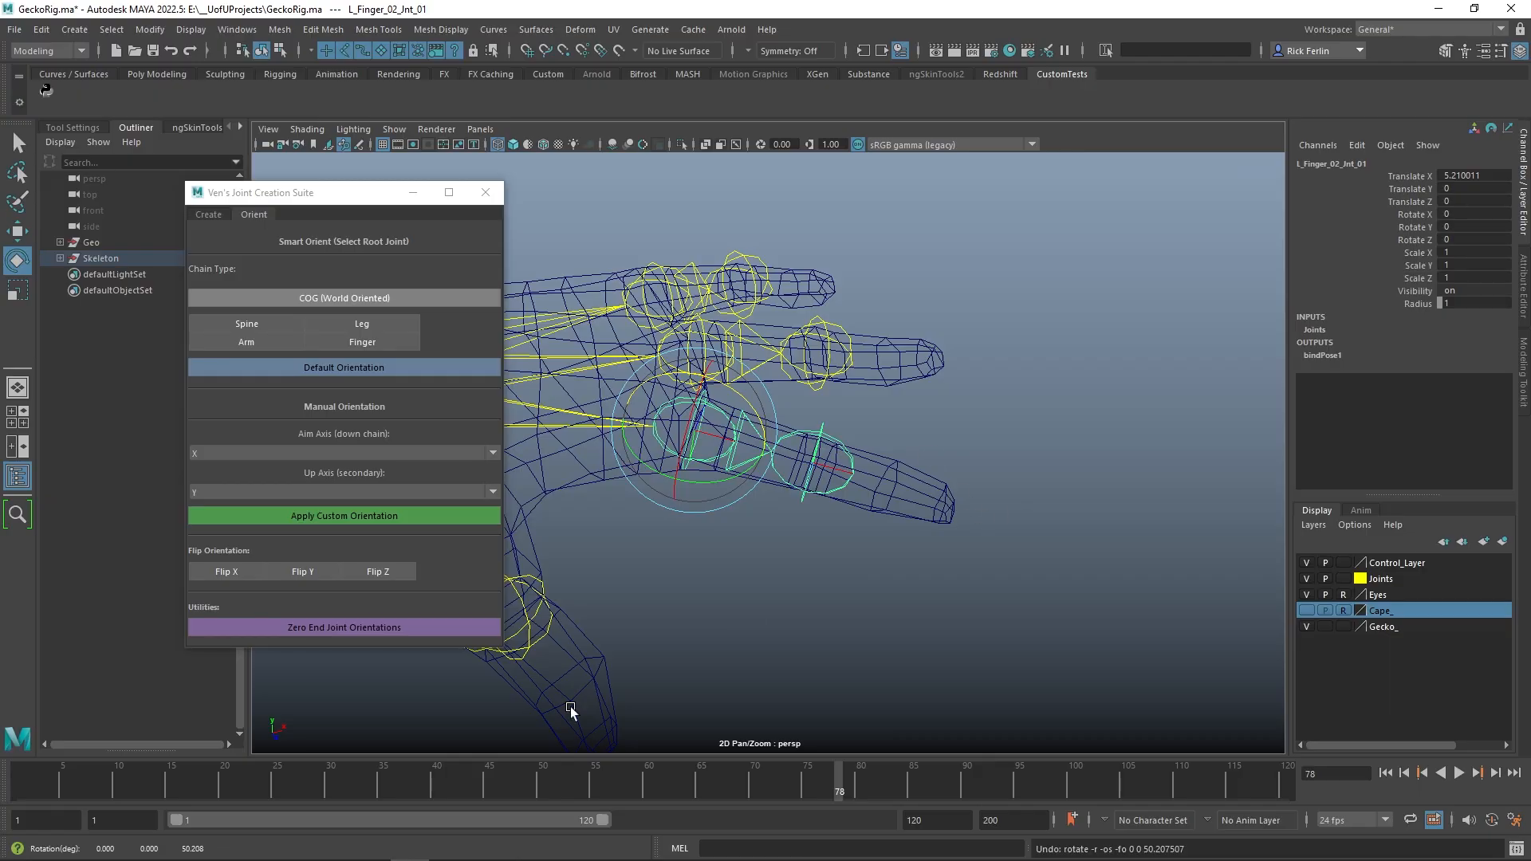
pyautogui.click(360, 625)
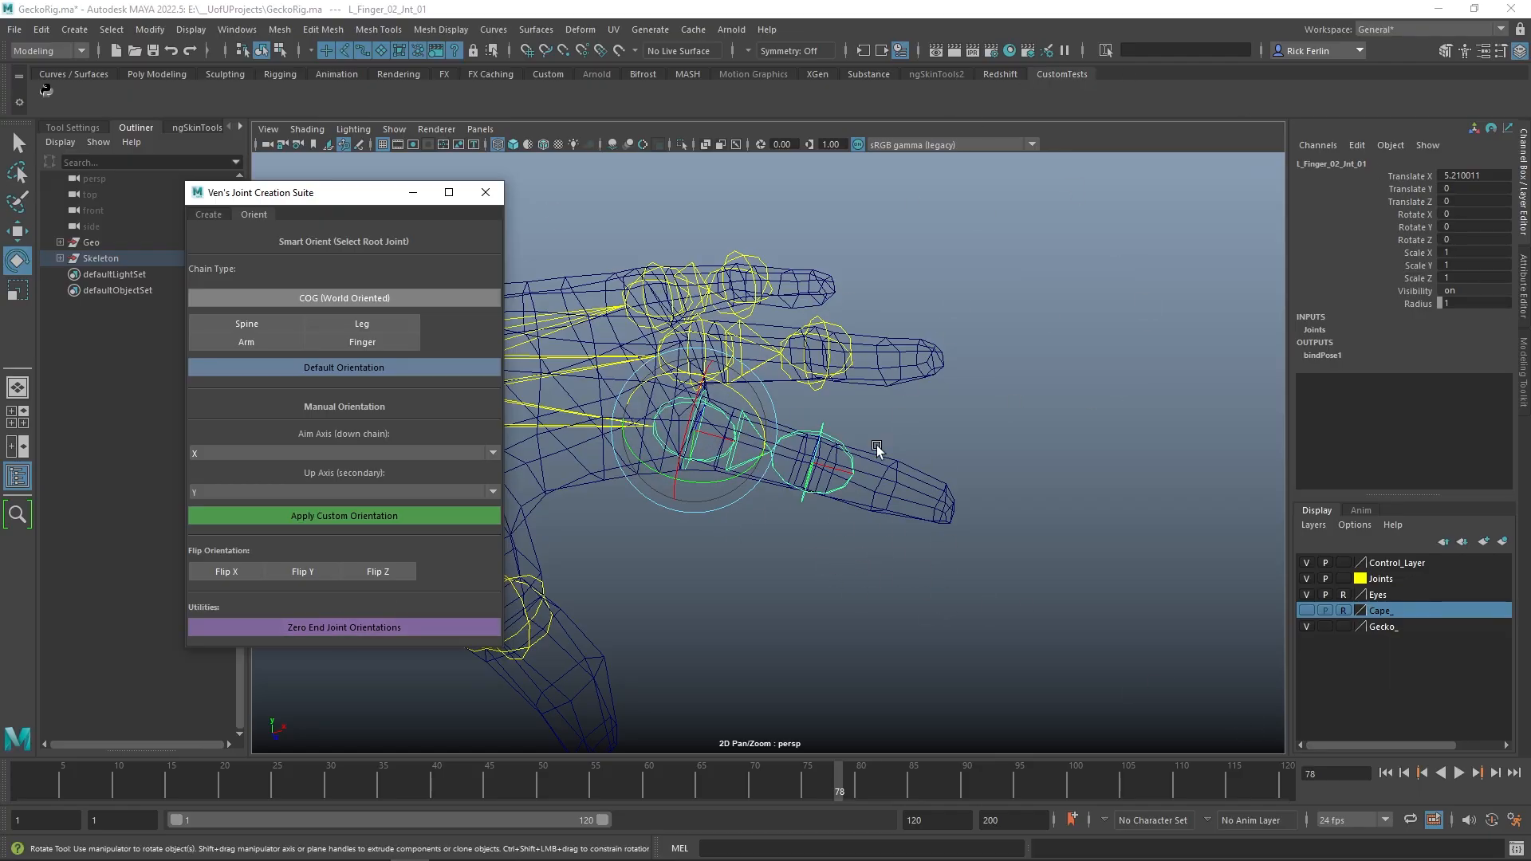
# - Look through the Aim Axis and Up Axis options for manual joint orientation
pyautogui.click(754, 668)
pyautogui.scroll(-8, 853, 550)
pyautogui.keyDown('alt'); pyautogui.moveTo(827, 579); pyautogui.dragTo(737, 554); pyautogui.keyUp('alt')
pyautogui.keyDown('alt'); pyautogui.moveTo(737, 554); pyautogui.dragTo(1048, 597, button='middle'); pyautogui.keyUp('alt')
pyautogui.click(415, 453)
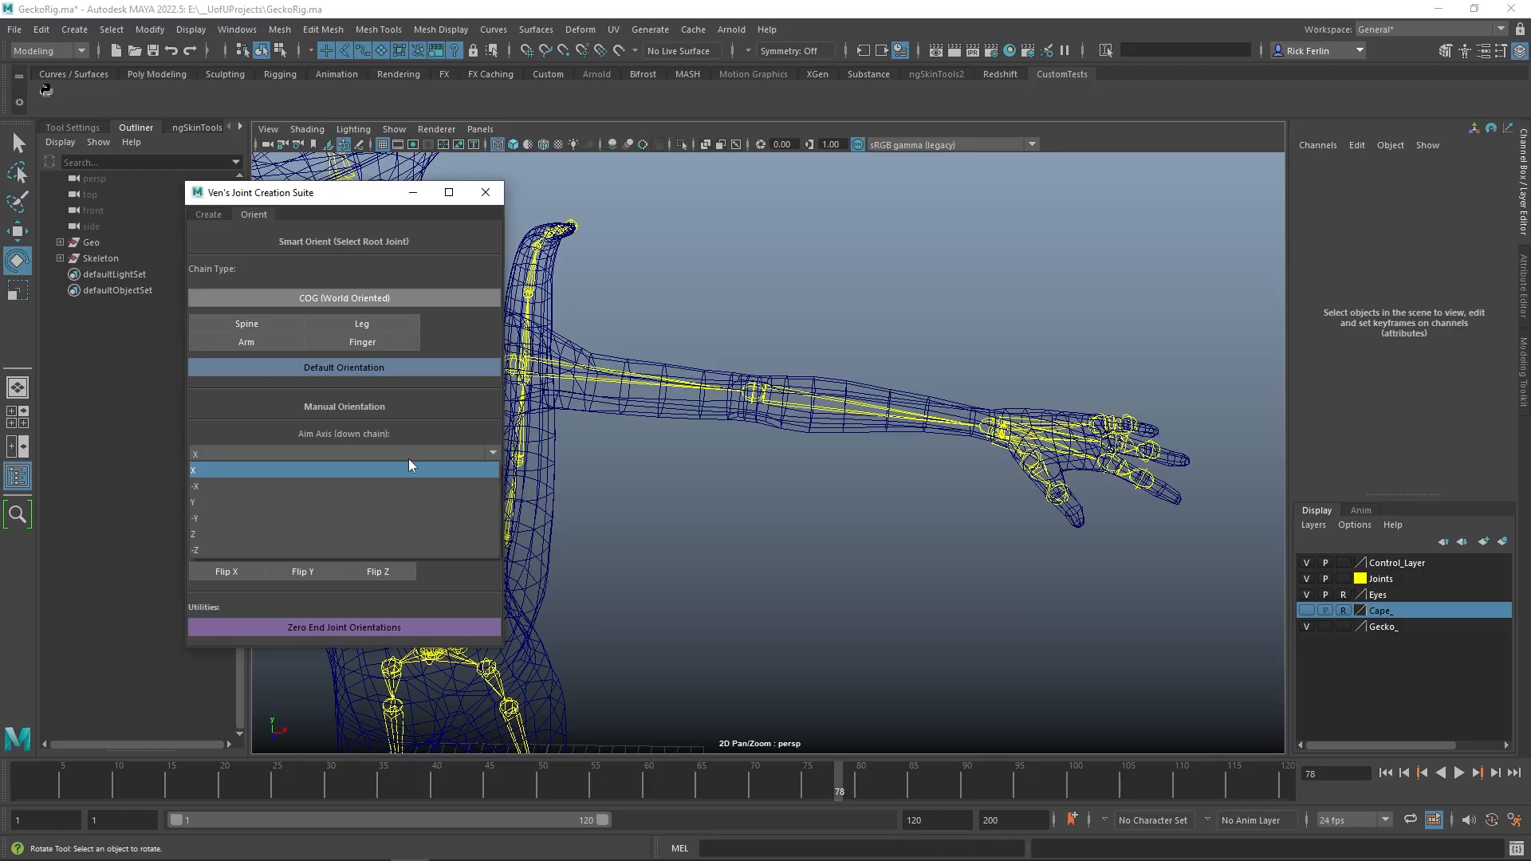
pyautogui.click(353, 452)
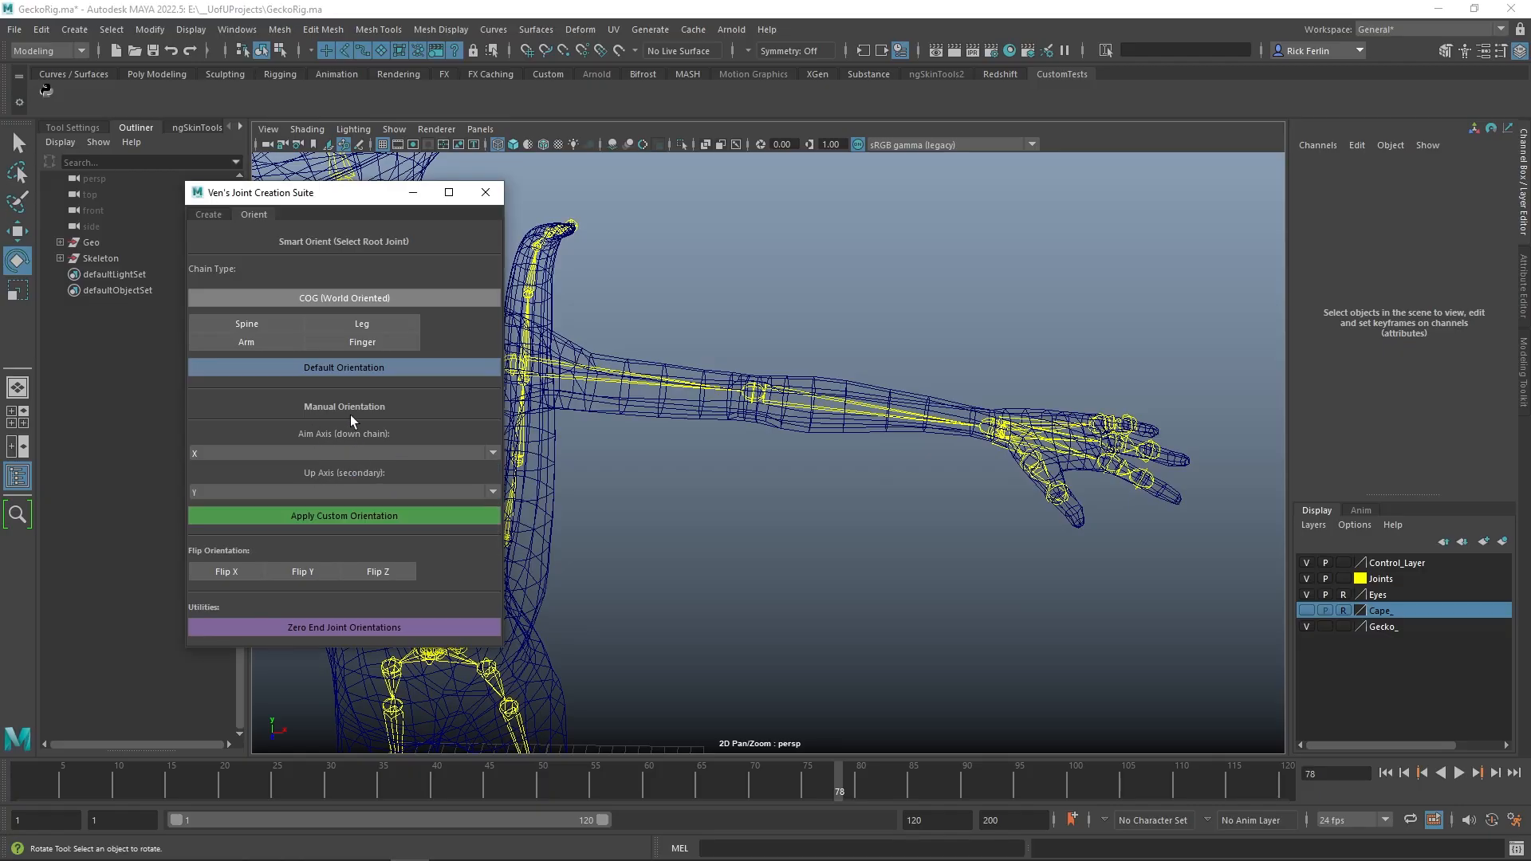
pyautogui.click(337, 521)
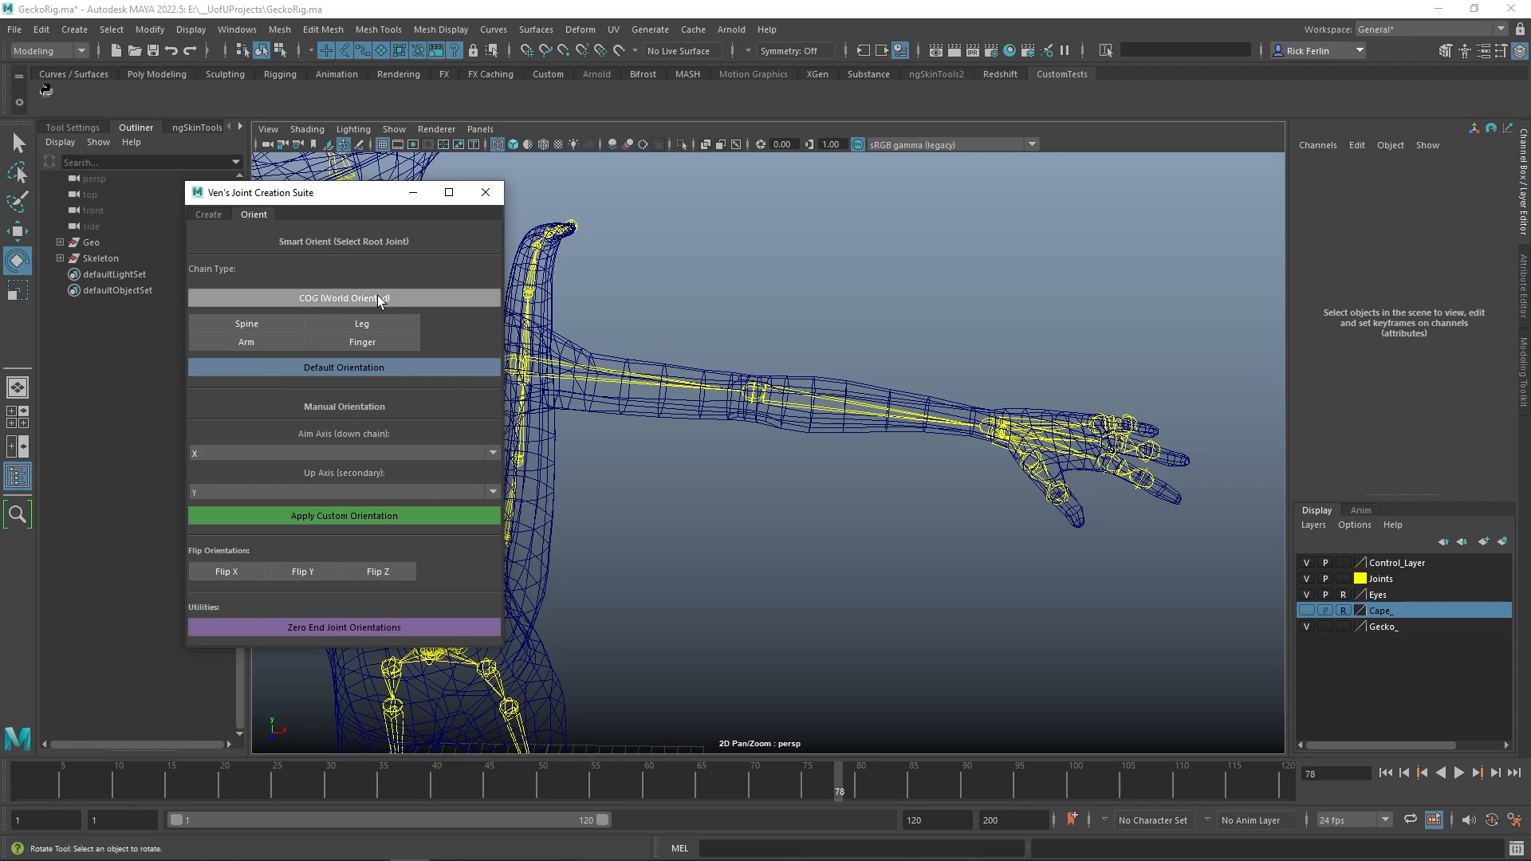
pyautogui.click(1060, 551)
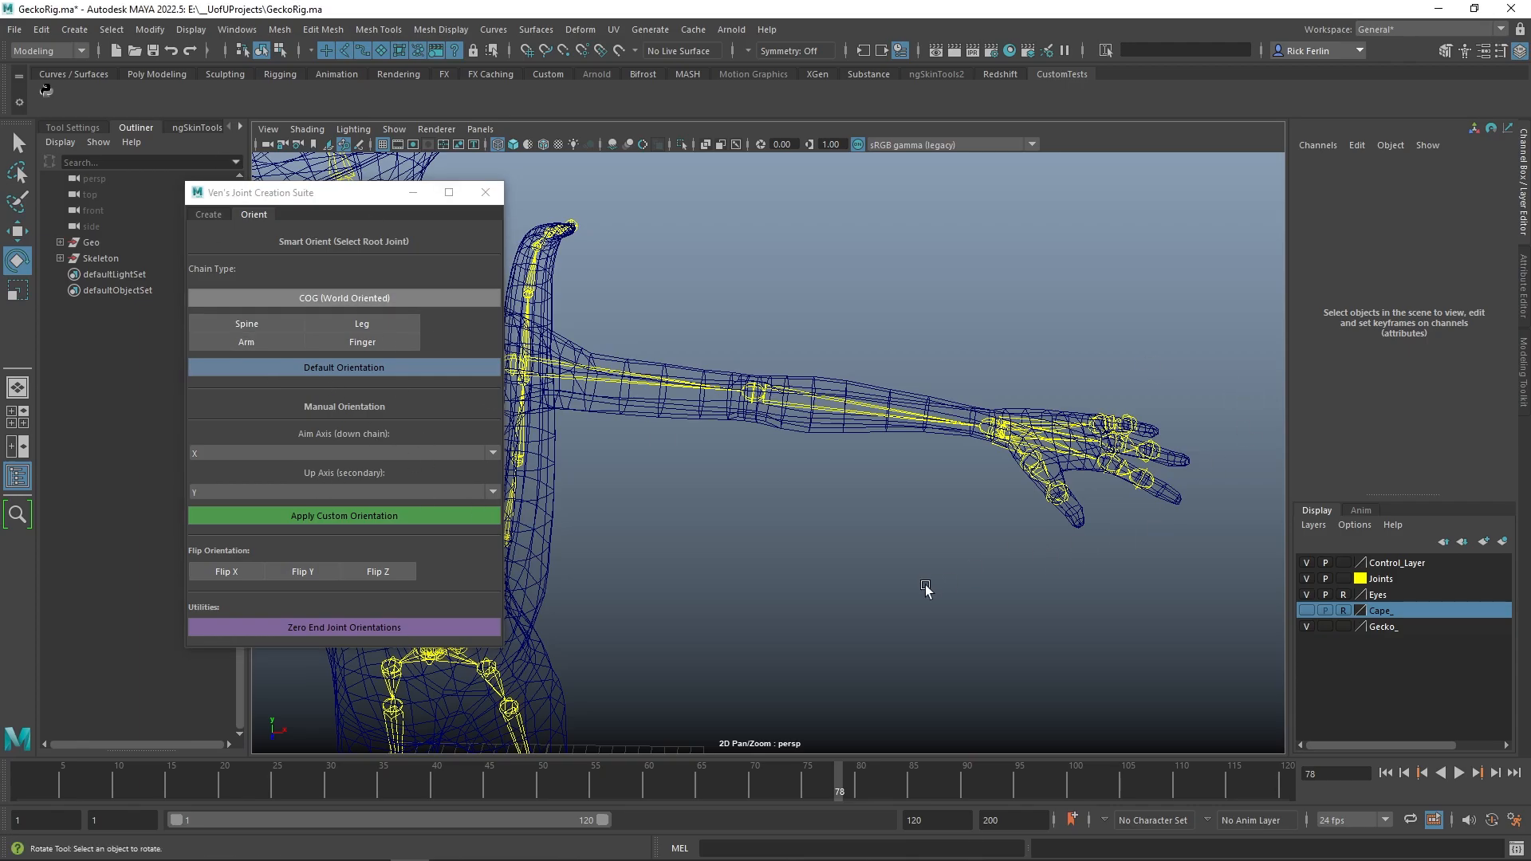
pyautogui.click(486, 457)
pyautogui.click(486, 457)
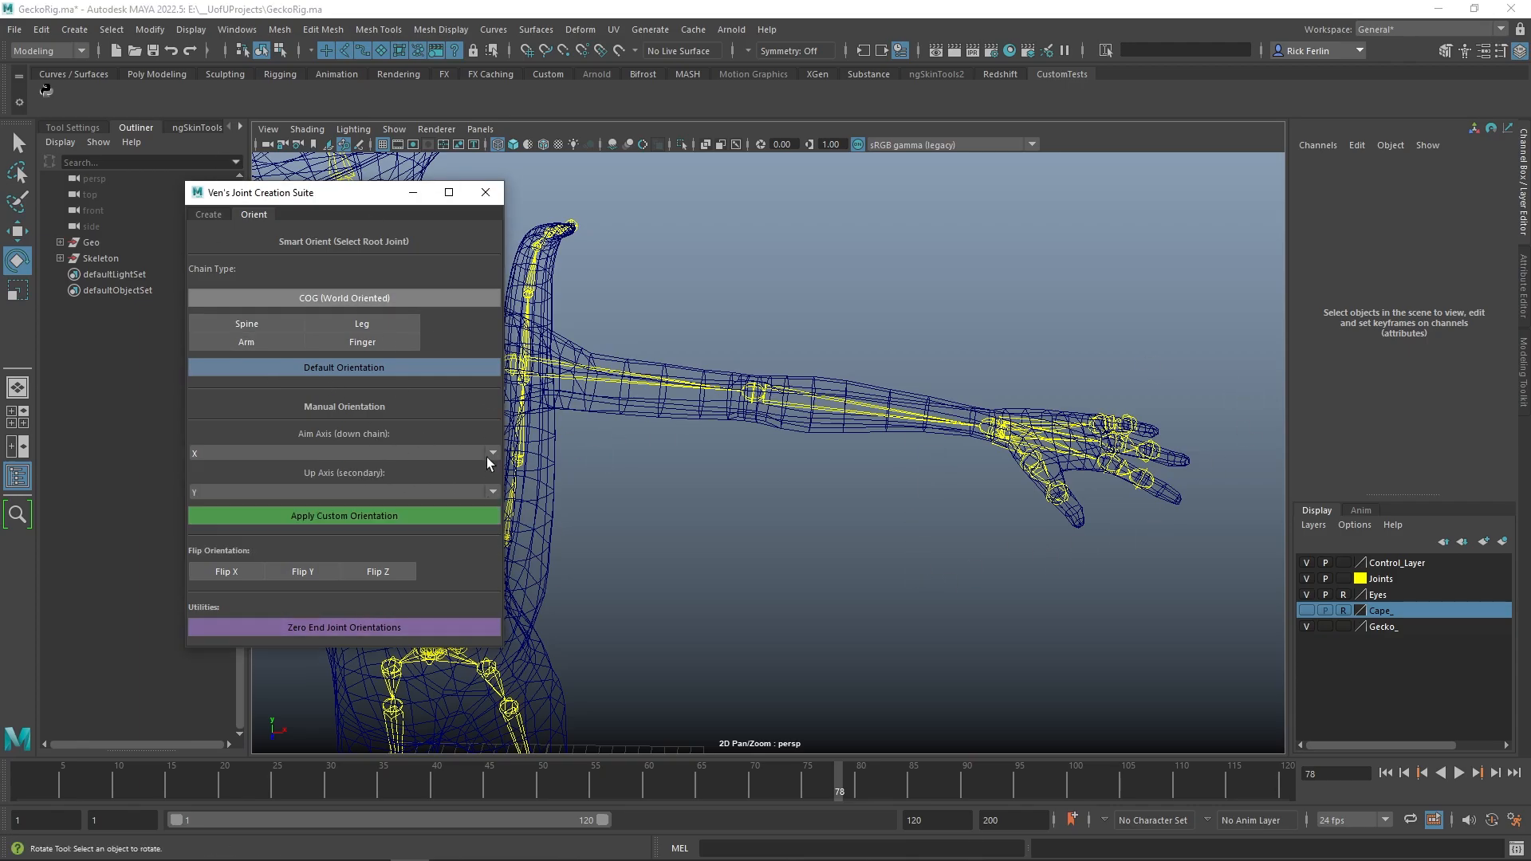
pyautogui.click(464, 493)
pyautogui.click(473, 493)
pyautogui.scroll(-10, 830, 558)
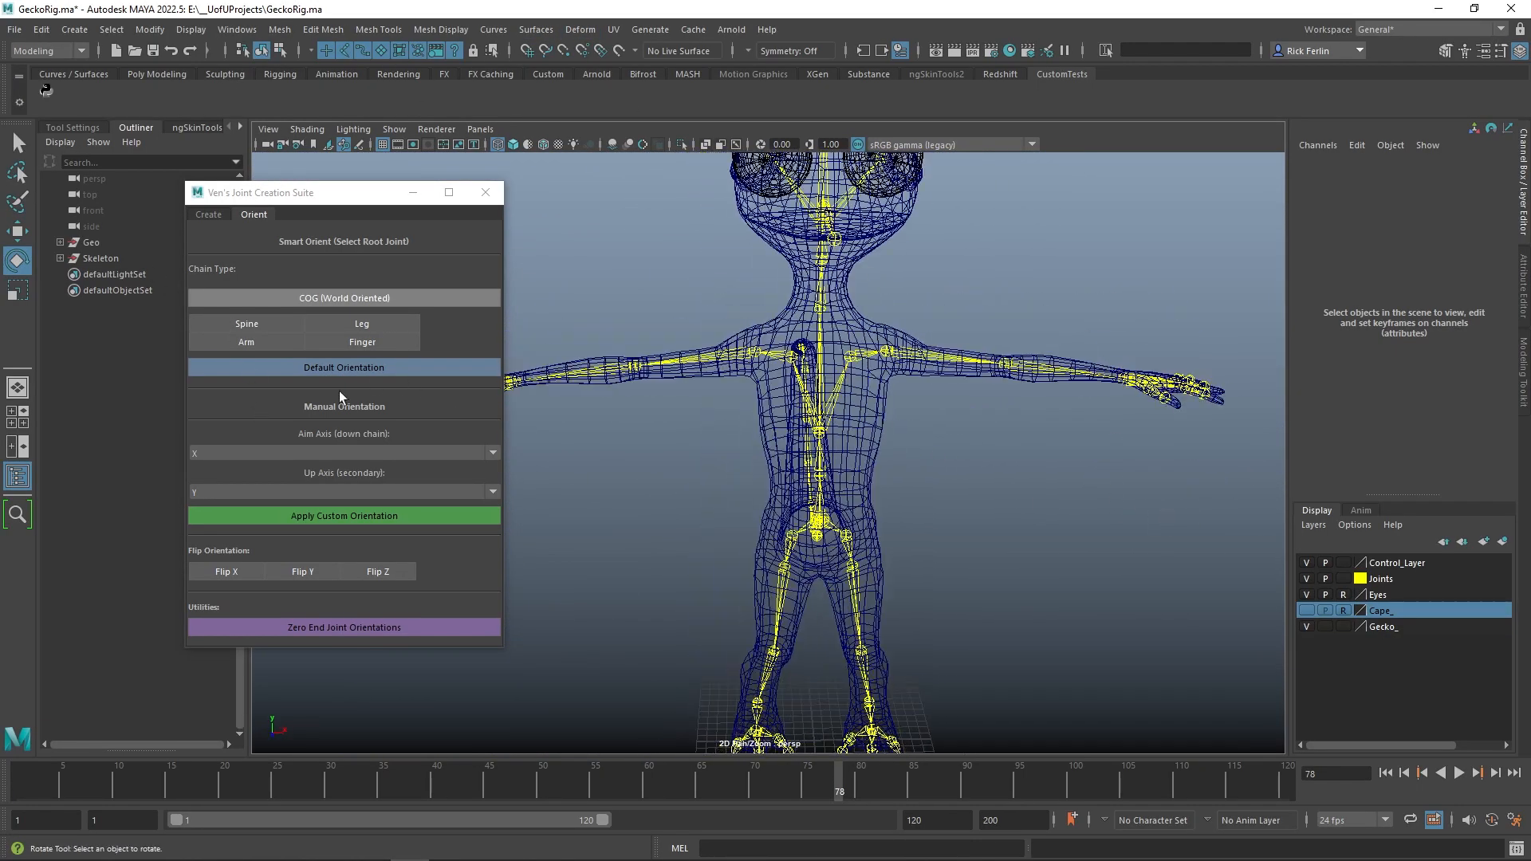
pyautogui.keyDown('alt'); pyautogui.moveTo(953, 526); pyautogui.dragTo(550, 451); pyautogui.keyUp('alt')
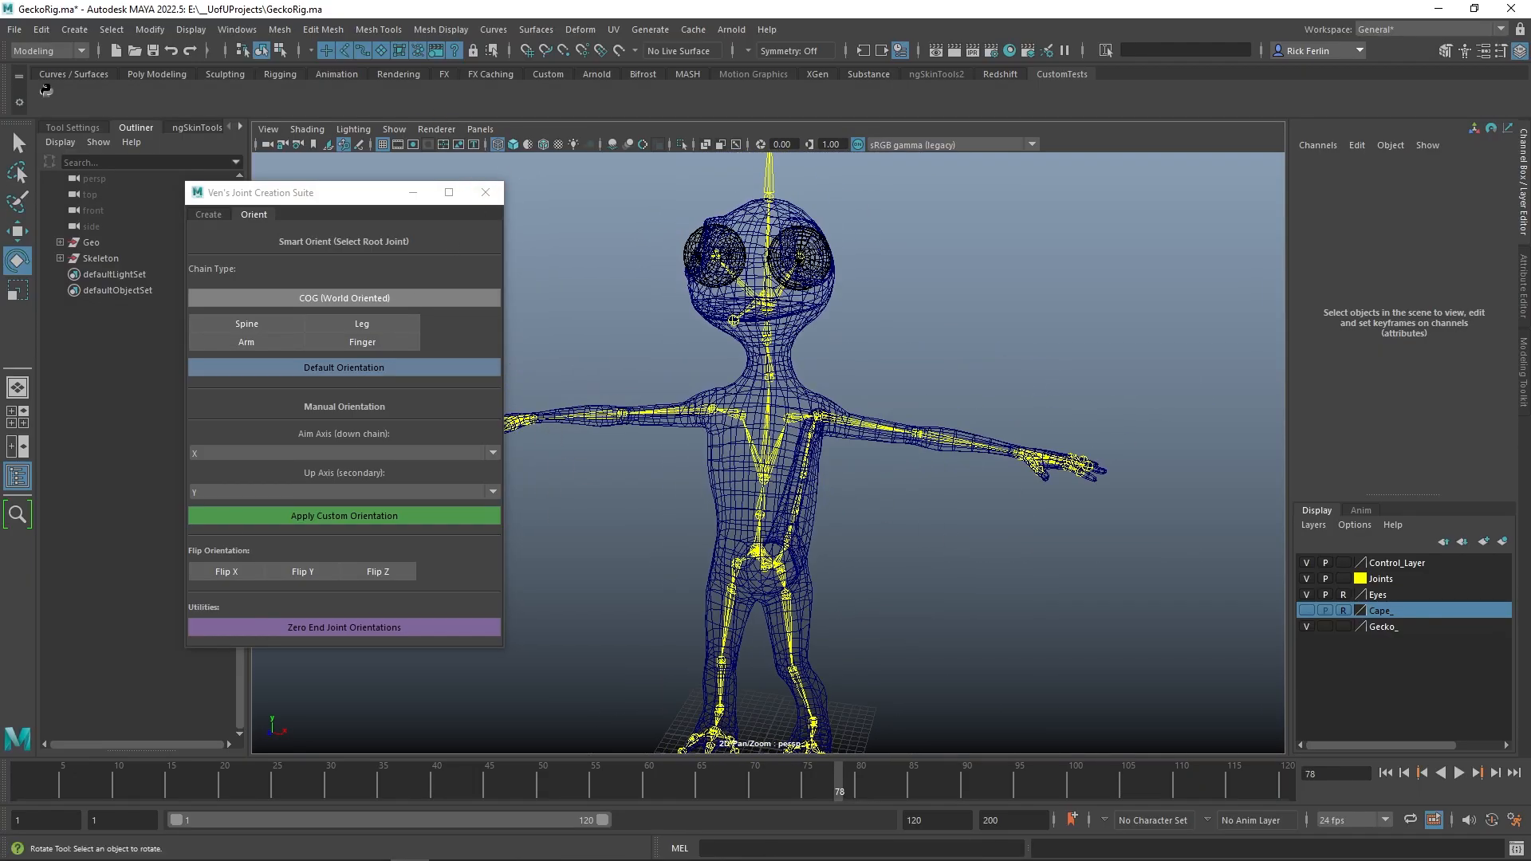
# - Run the entire FK Rigger Python script from the Script Editor to launch the Advanced FK Rig Builder
pyautogui.click(1516, 847)
pyautogui.click(436, 191)
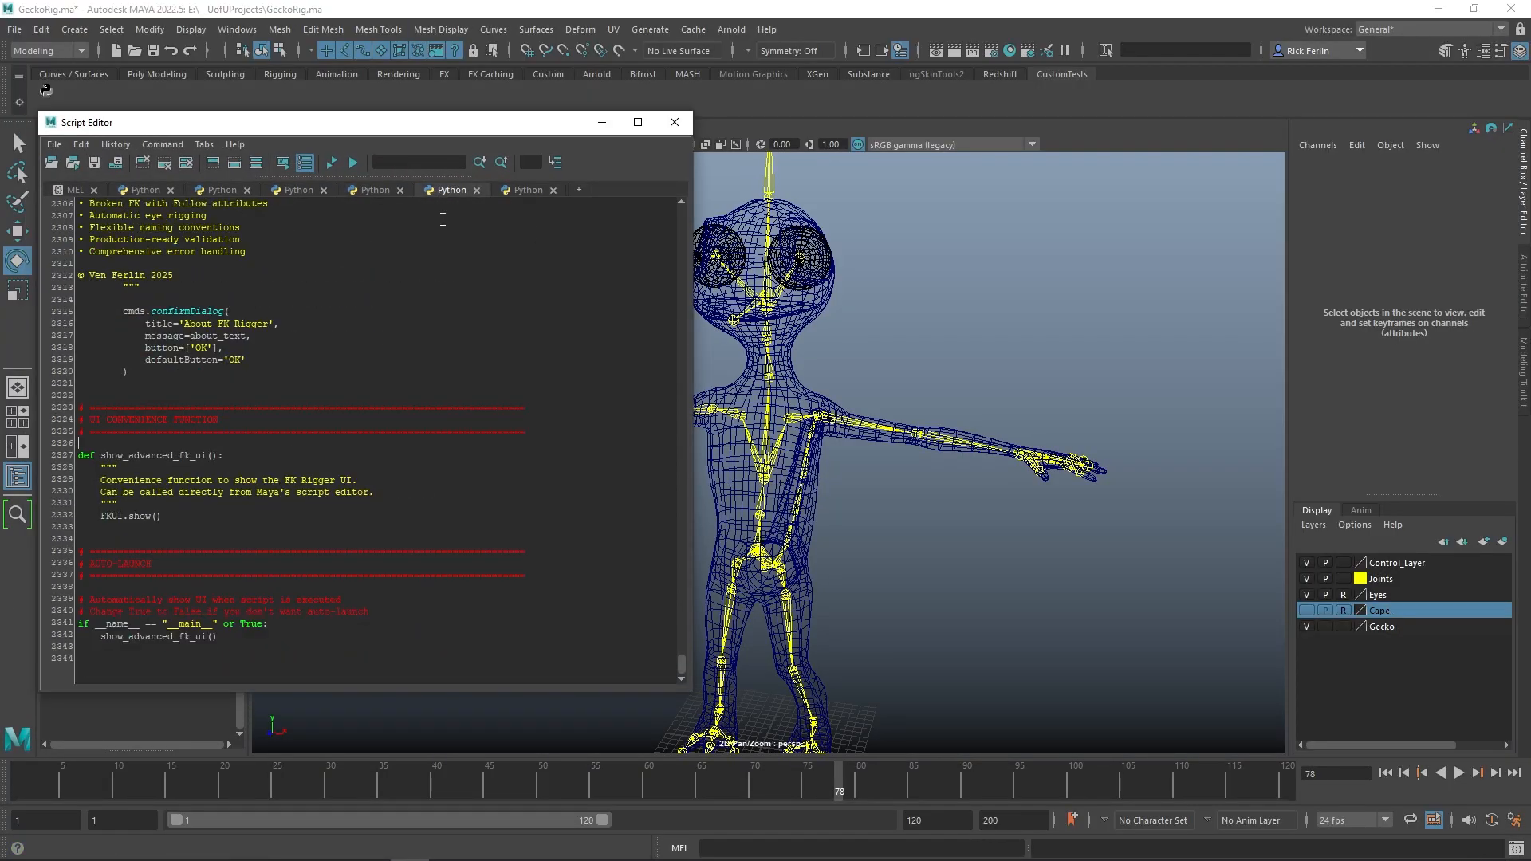
pyautogui.hotkey('ctrl', 'a')
pyautogui.hotkey('ctrl', 'Return')
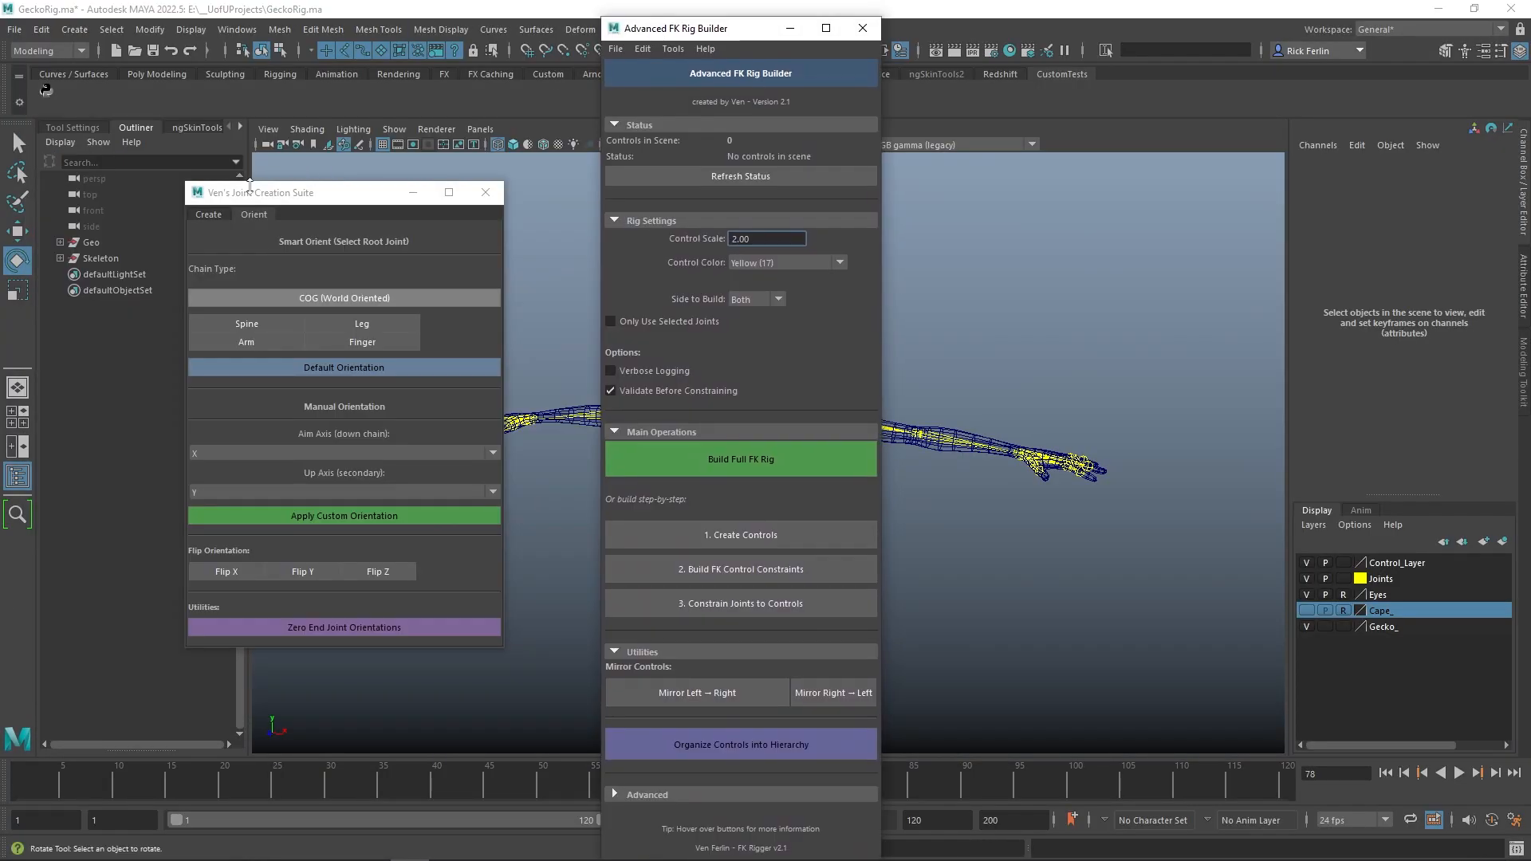
# - Minimize the joint creation window and move the Advanced FK Rig Builder window clear of the gecko
pyautogui.click(412, 195)
pyautogui.moveTo(567, 17); pyautogui.dragTo(567, 12)
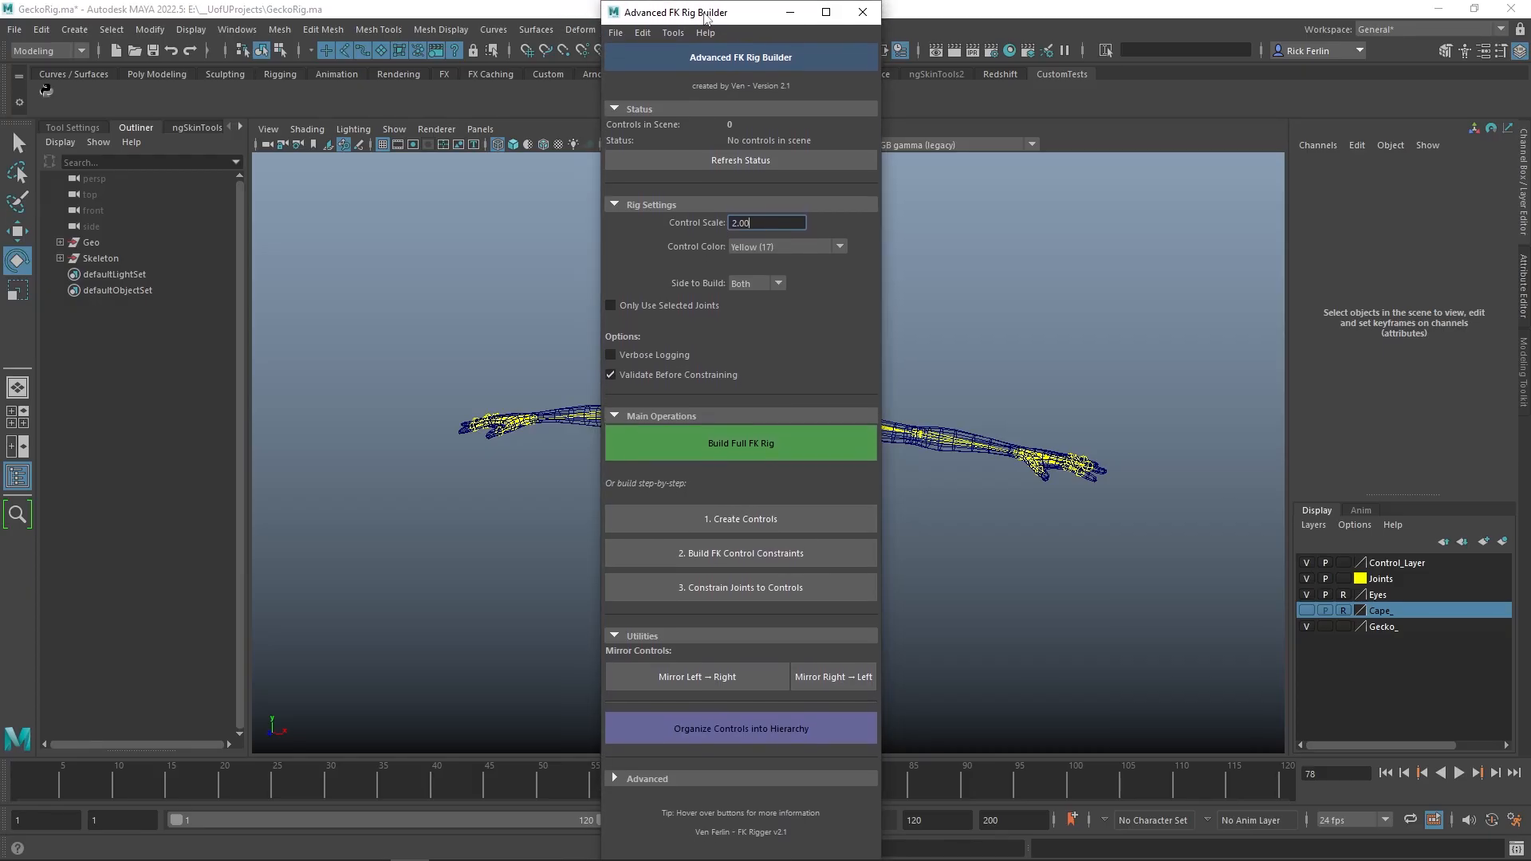
pyautogui.moveTo(706, 29); pyautogui.dragTo(207, 37)
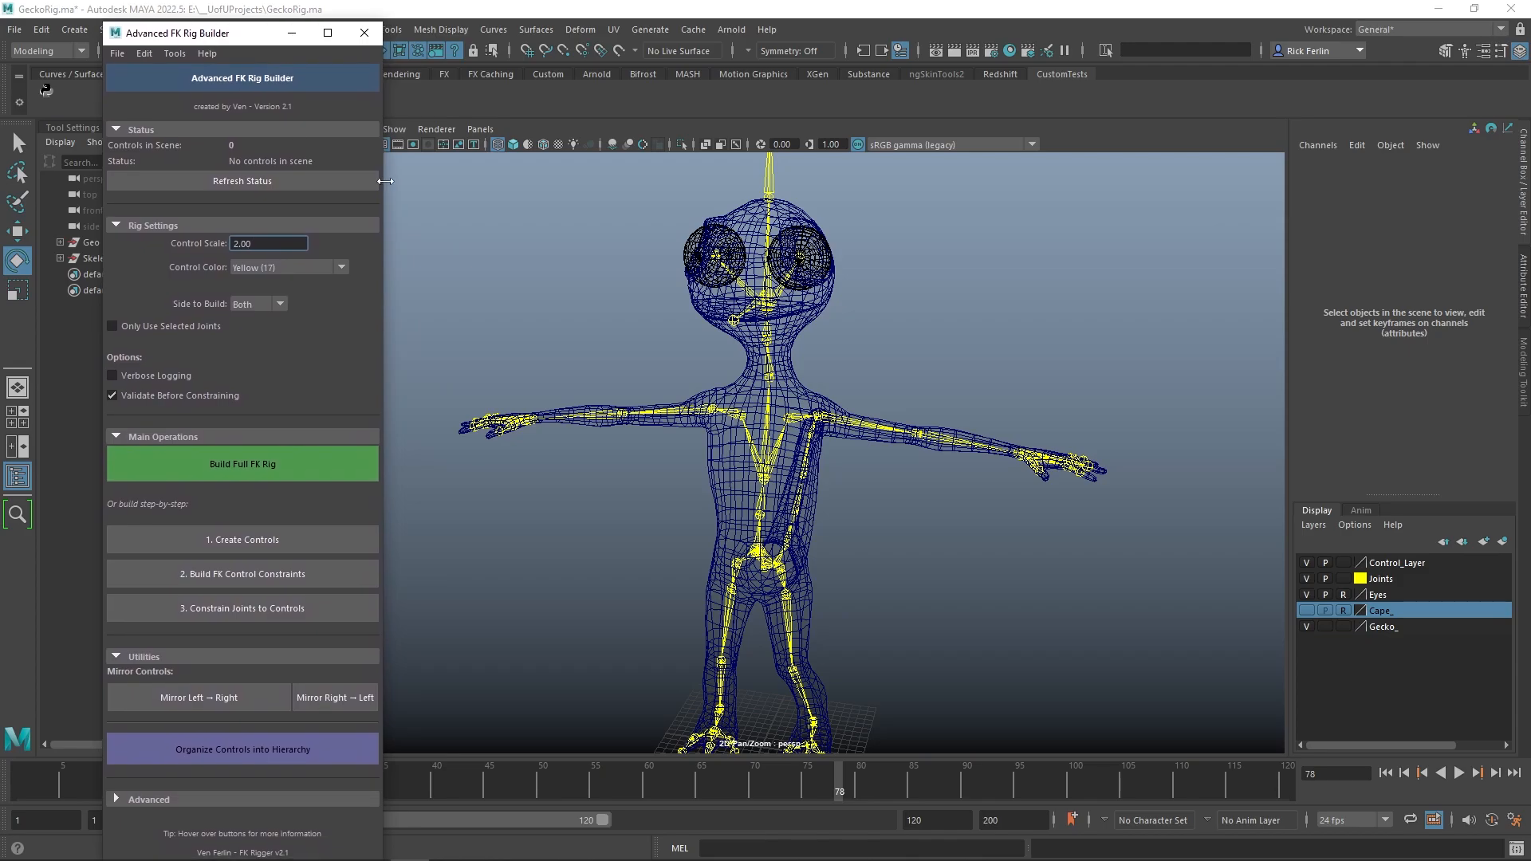
pyautogui.keyDown('alt'); pyautogui.moveTo(1044, 562); pyautogui.dragTo(989, 564); pyautogui.keyUp('alt')
pyautogui.keyDown('alt'); pyautogui.moveTo(984, 550); pyautogui.dragTo(943, 533, button='right'); pyautogui.keyUp('alt')
pyautogui.keyDown('alt'); pyautogui.moveTo(873, 577); pyautogui.dragTo(863, 562, button='middle'); pyautogui.keyUp('alt')
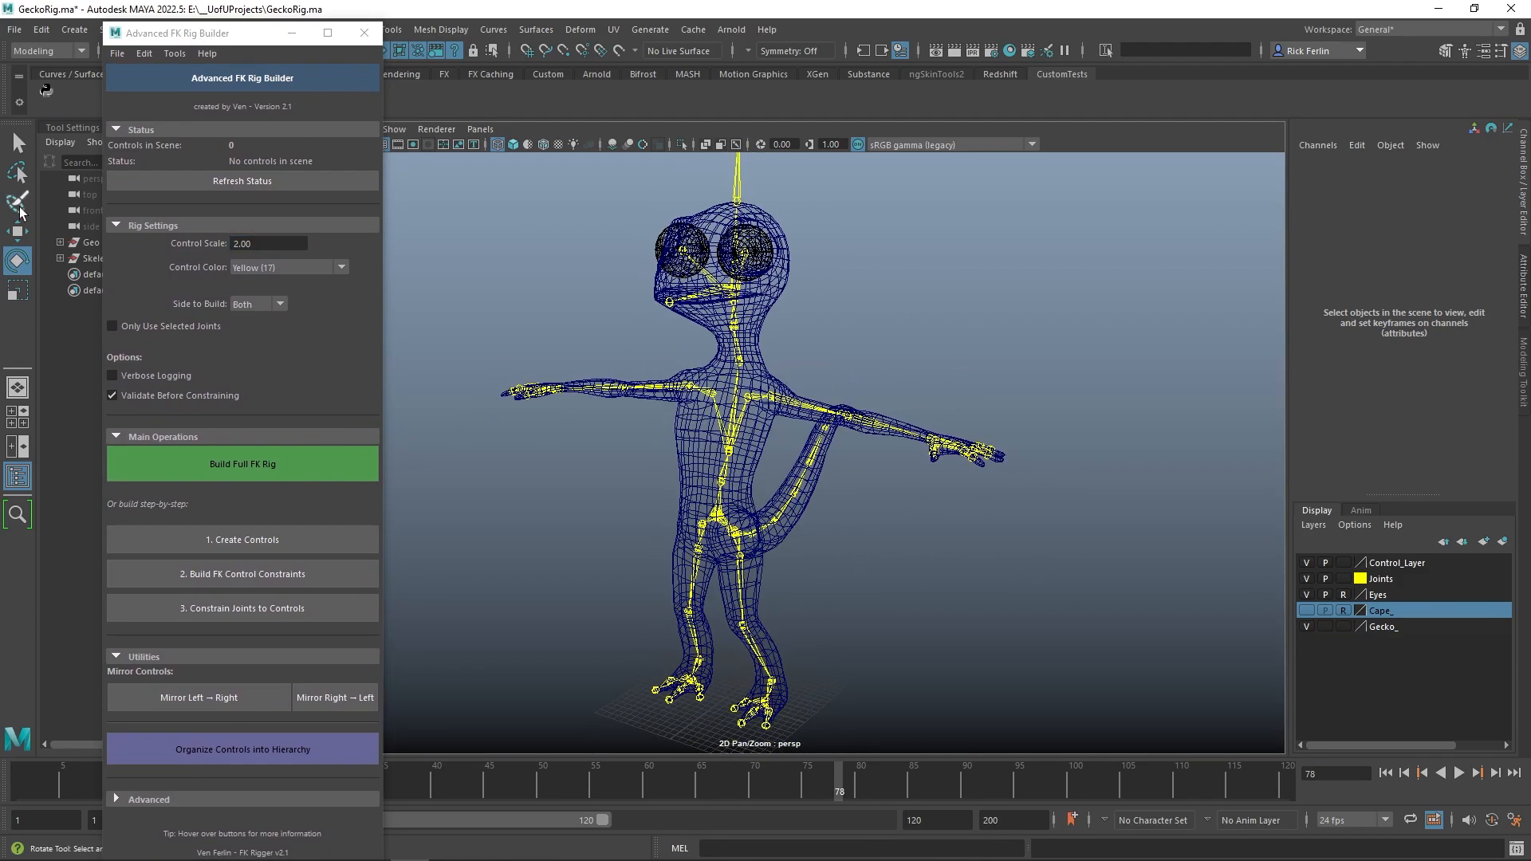
# - Set the rig's control scale to 5 and its control color to Blue (6)
pyautogui.click(256, 243)
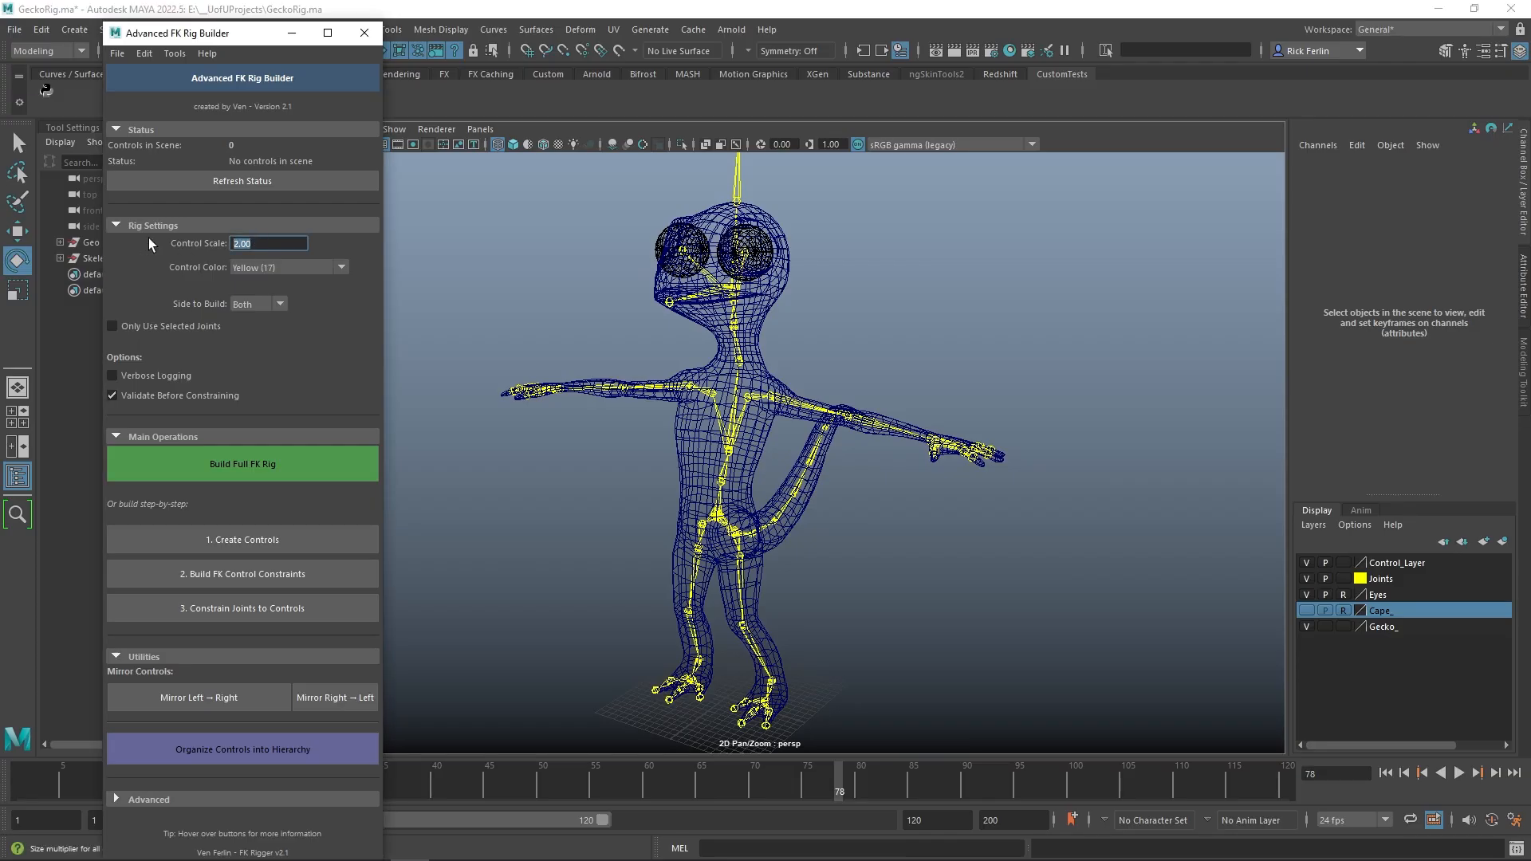
pyautogui.write('5')
pyautogui.press('Return')
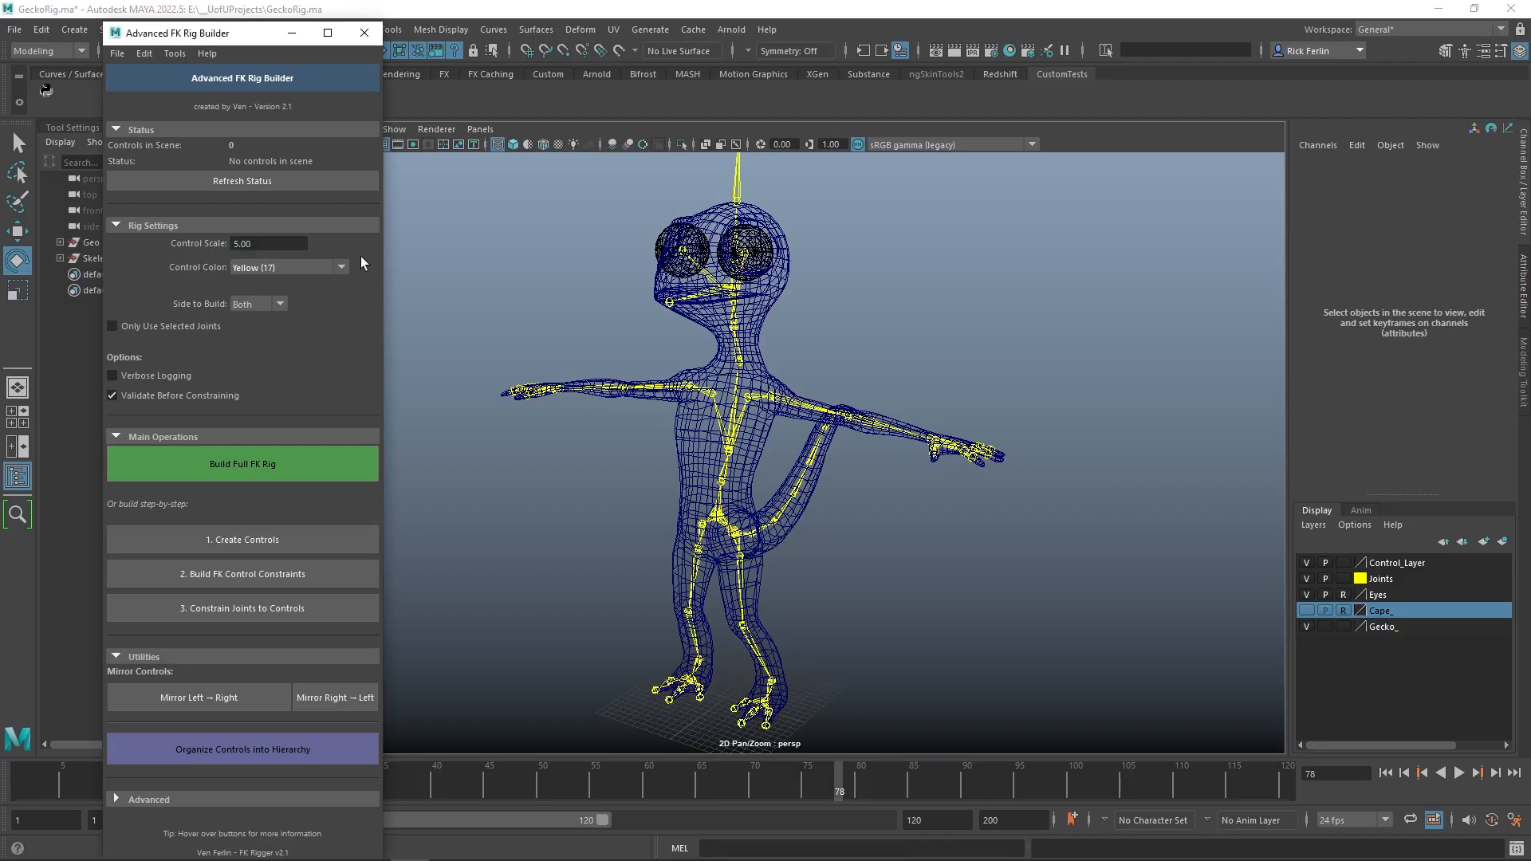
pyautogui.click(335, 267)
pyautogui.click(249, 319)
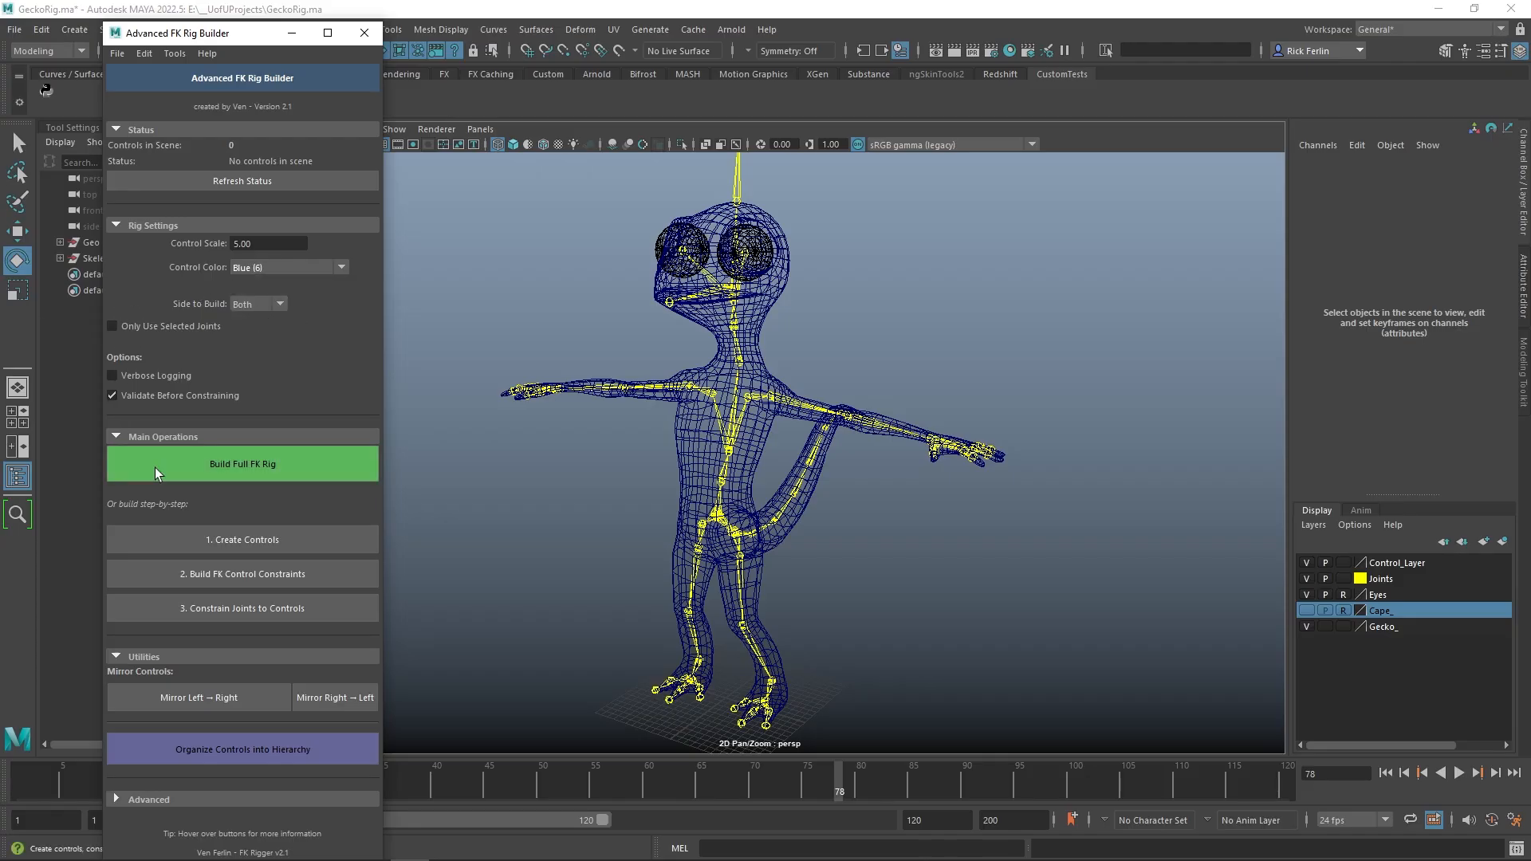
# - Build the full FK rig, test-rotate the left elbow control about 42 degrees in Z, and undo the rotation
pyautogui.click(238, 466)
pyautogui.moveTo(1010, 379)
pyautogui.keyDown('alt'); pyautogui.mouseDown()
pyautogui.moveTo(912, 355)
pyautogui.moveTo(1035, 375)
pyautogui.moveTo(859, 375)
pyautogui.moveTo(996, 356)
pyautogui.mouseUp(); pyautogui.keyUp('alt')
pyautogui.click(891, 381)
pyautogui.moveTo(919, 434); pyautogui.dragTo(880, 414)
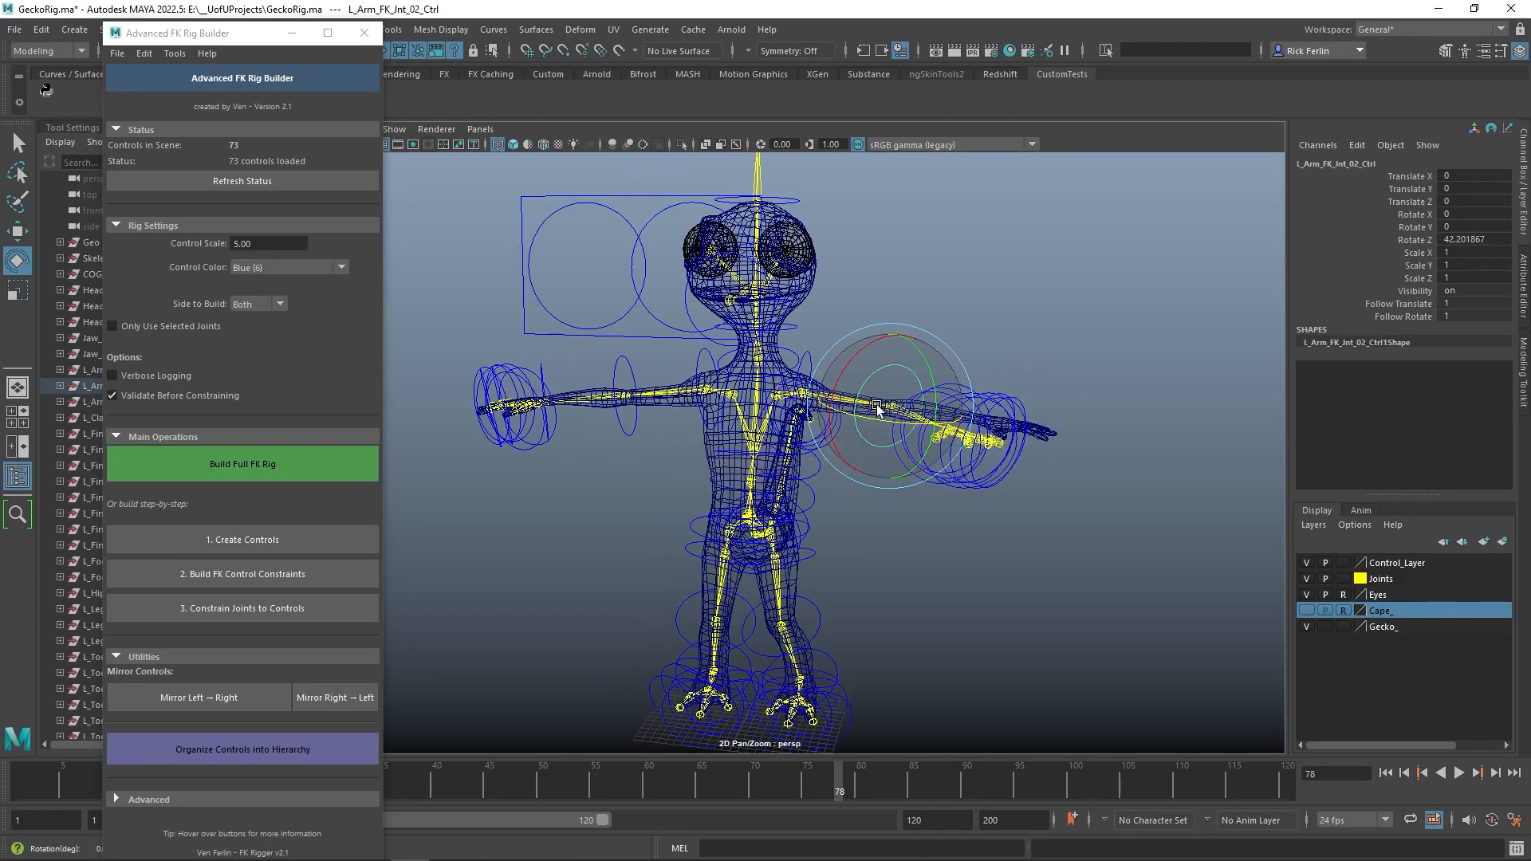
pyautogui.hotkey('ctrl', 'z')
# - Test-rotate the left wrist control L_Arm_FK_Jnt_03_Ctrl
pyautogui.scroll(6, 1044, 327)
pyautogui.keyDown('alt'); pyautogui.moveTo(997, 359); pyautogui.dragTo(643, 273, button='middle'); pyautogui.keyUp('alt')
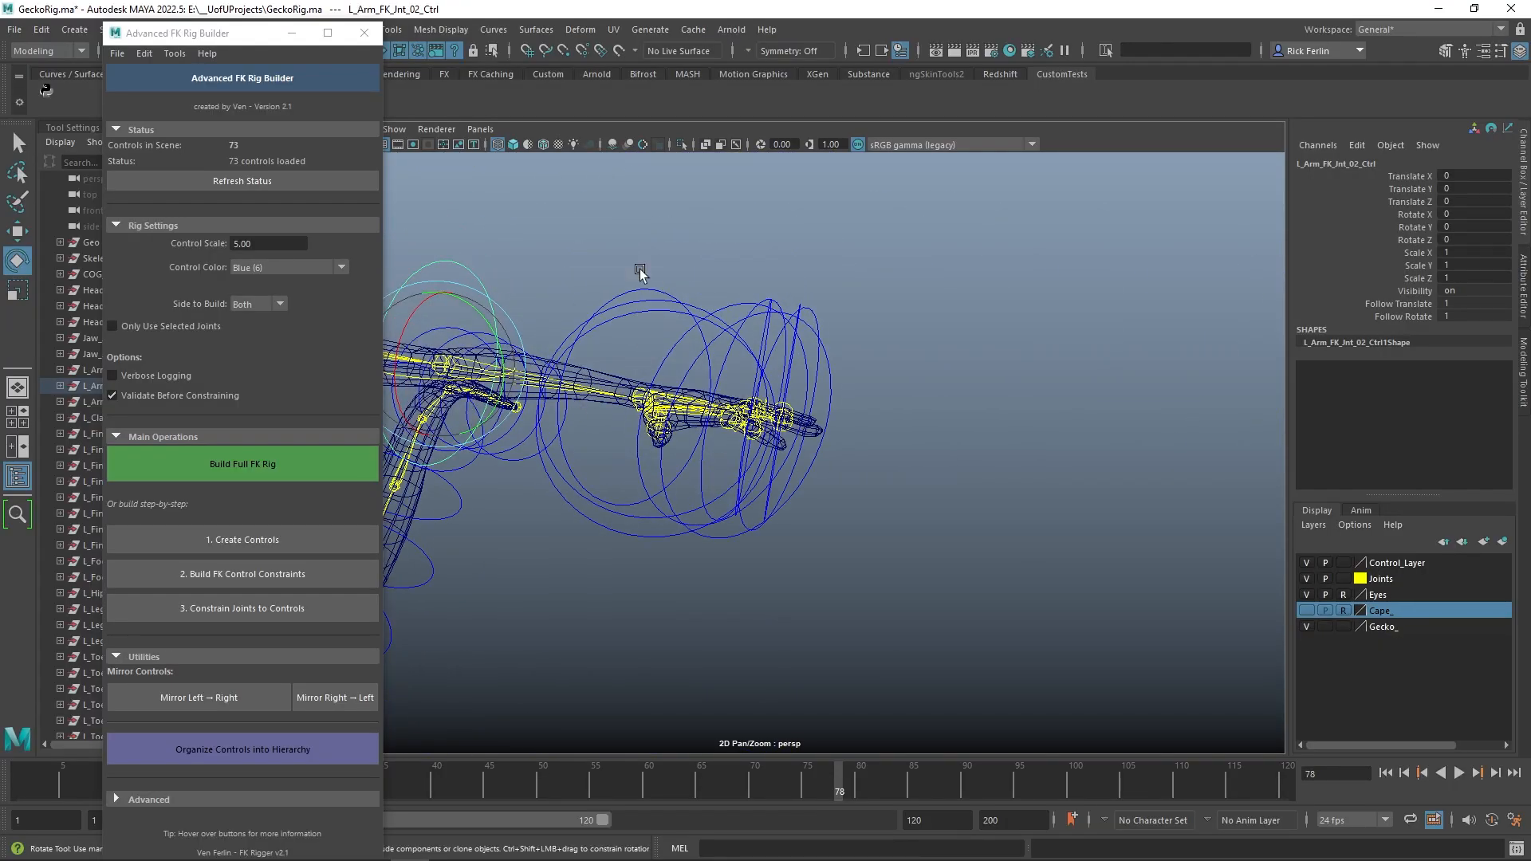
pyautogui.keyDown('alt'); pyautogui.moveTo(643, 274); pyautogui.dragTo(785, 359); pyautogui.keyUp('alt')
pyautogui.click(905, 431)
pyautogui.click(720, 448)
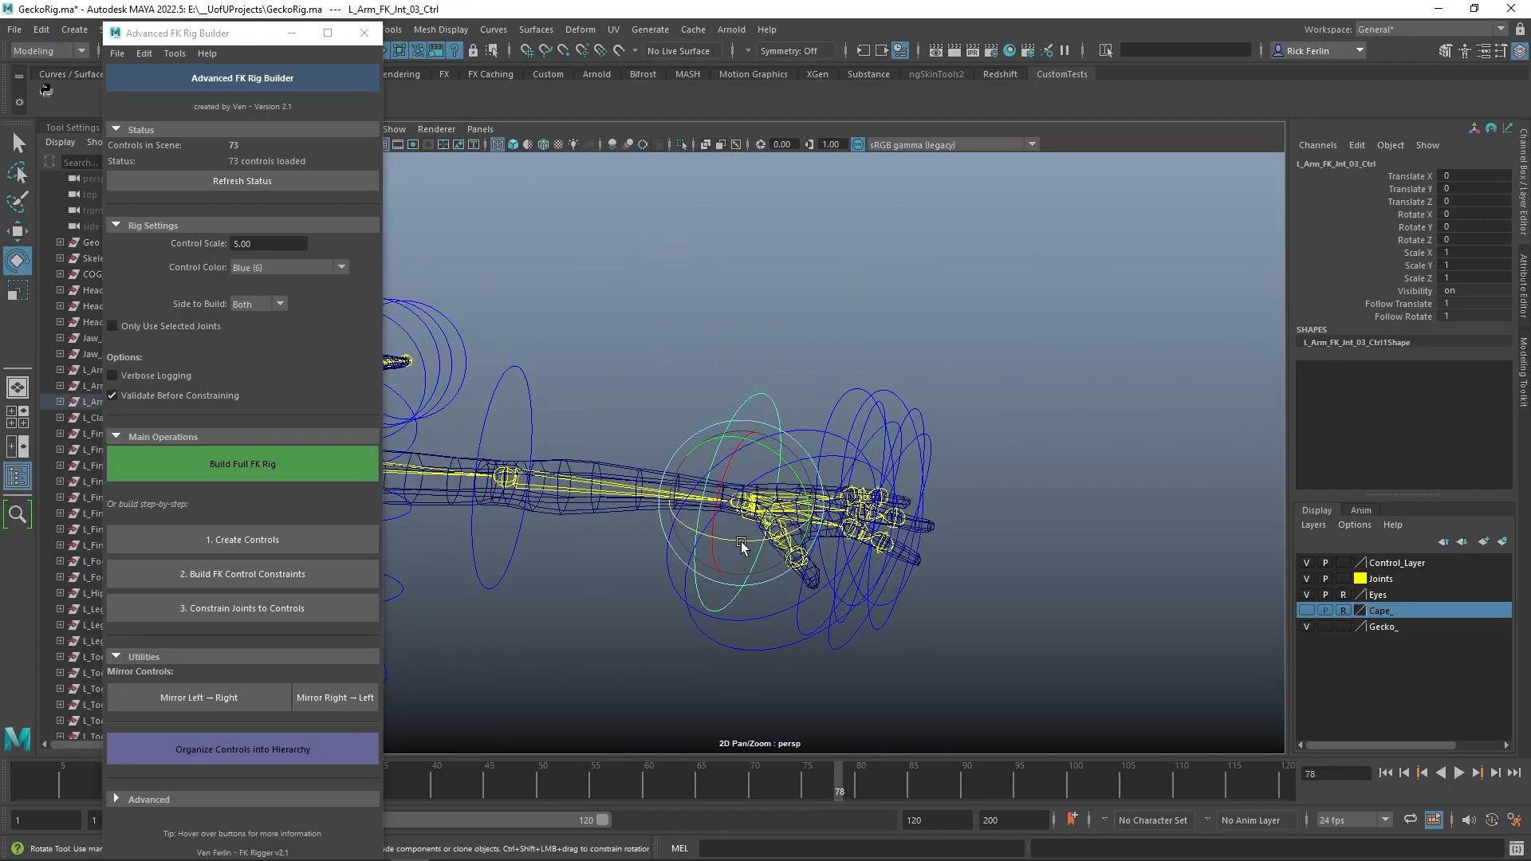
pyautogui.moveTo(742, 541); pyautogui.dragTo(671, 504)
# - Undo the recent changes back to before the full FK rig was built
pyautogui.hotkey('ctrl', 'z')
pyautogui.hotkey('ctrl', 'z')
pyautogui.hotkey('ctrl', 'z')
pyautogui.hotkey('ctrl', 'z')
pyautogui.hotkey('ctrl', 'z')
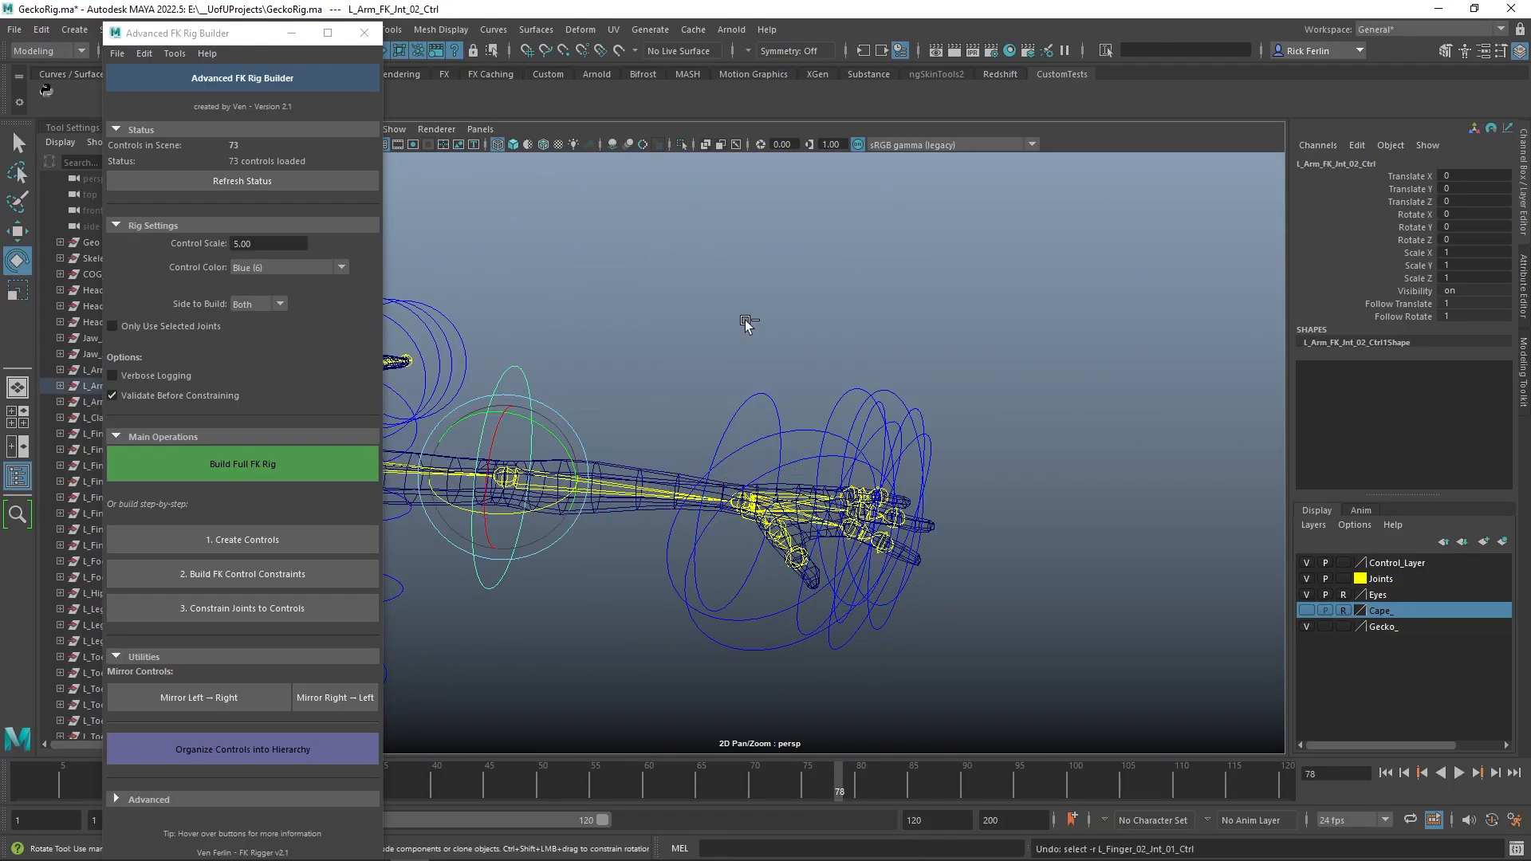
pyautogui.scroll(-5, 709, 355)
pyautogui.moveTo(709, 354)
pyautogui.keyDown('alt'); pyautogui.mouseDown()
pyautogui.moveTo(649, 363)
pyautogui.moveTo(692, 356)
pyautogui.mouseUp(); pyautogui.keyUp('alt')
pyautogui.keyDown('alt'); pyautogui.moveTo(692, 355); pyautogui.dragTo(929, 355, button='middle'); pyautogui.keyUp('alt')
# - Set the control scale to 2 and build the full FK rig again
pyautogui.click(272, 242)
pyautogui.moveTo(273, 242); pyautogui.dragTo(146, 242)
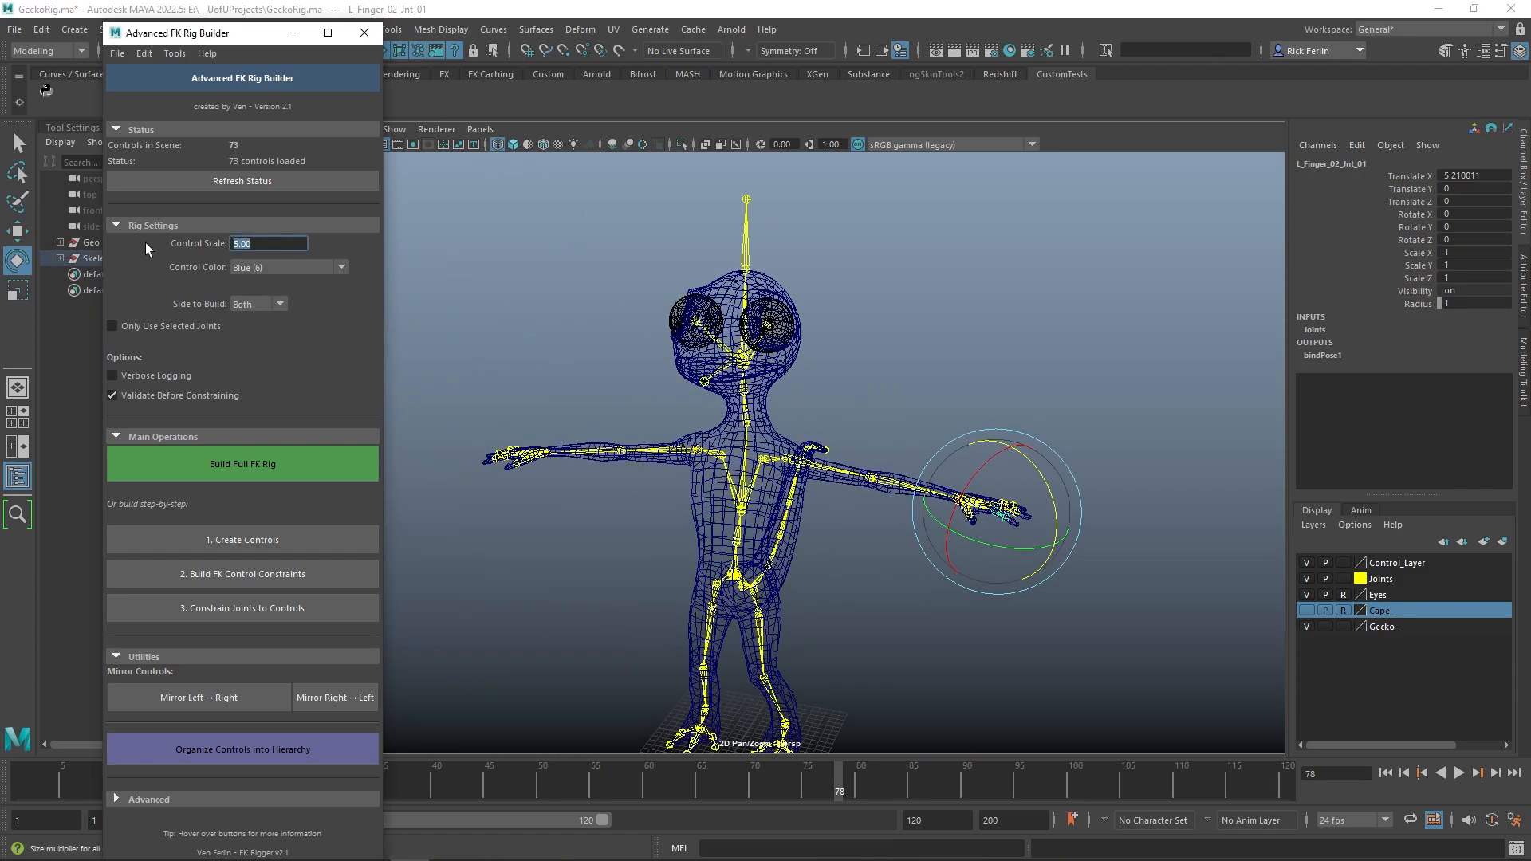
pyautogui.write('2')
pyautogui.press('Return')
pyautogui.click(223, 470)
pyautogui.keyDown('alt'); pyautogui.moveTo(836, 418); pyautogui.dragTo(934, 443); pyautogui.keyUp('alt')
pyautogui.click(934, 443)
# - Test-rotate the rebuilt left elbow control L_Arm_FK_Jnt_02_Ctrl and undo the rotation
pyautogui.keyDown('alt'); pyautogui.moveTo(919, 545); pyautogui.dragTo(958, 488); pyautogui.keyUp('alt')
pyautogui.keyDown('alt'); pyautogui.moveTo(821, 434); pyautogui.dragTo(1046, 379, button='right'); pyautogui.keyUp('alt')
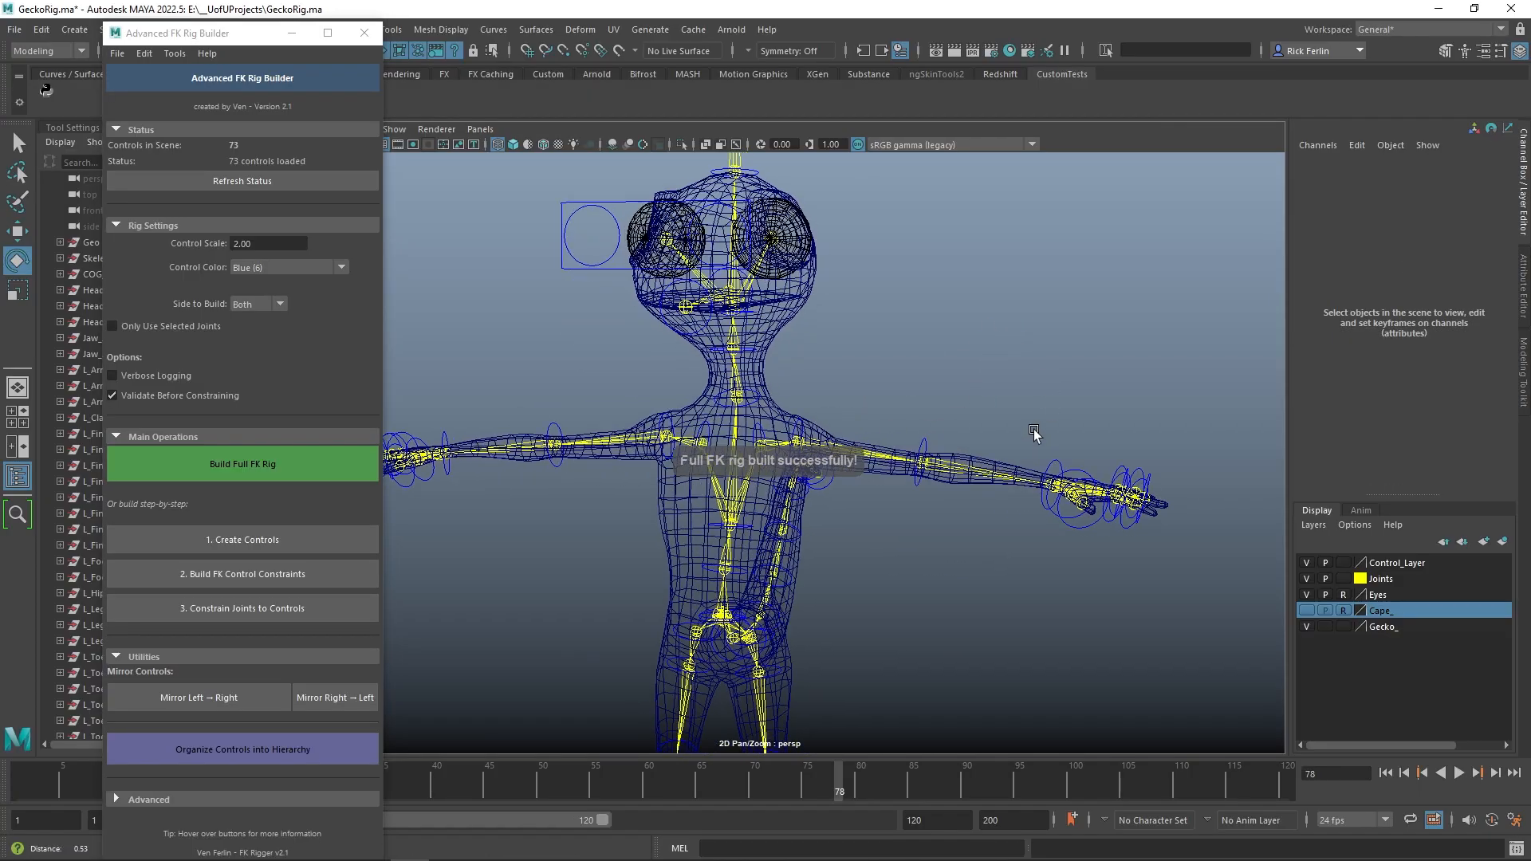
pyautogui.keyDown('alt'); pyautogui.moveTo(1036, 430); pyautogui.dragTo(914, 400, button='middle'); pyautogui.keyUp('alt')
pyautogui.moveTo(784, 389); pyautogui.dragTo(807, 456)
pyautogui.click(810, 381)
pyautogui.click(819, 403)
pyautogui.hotkey('ctrl', 'z')
pyautogui.scroll(5, 877, 328)
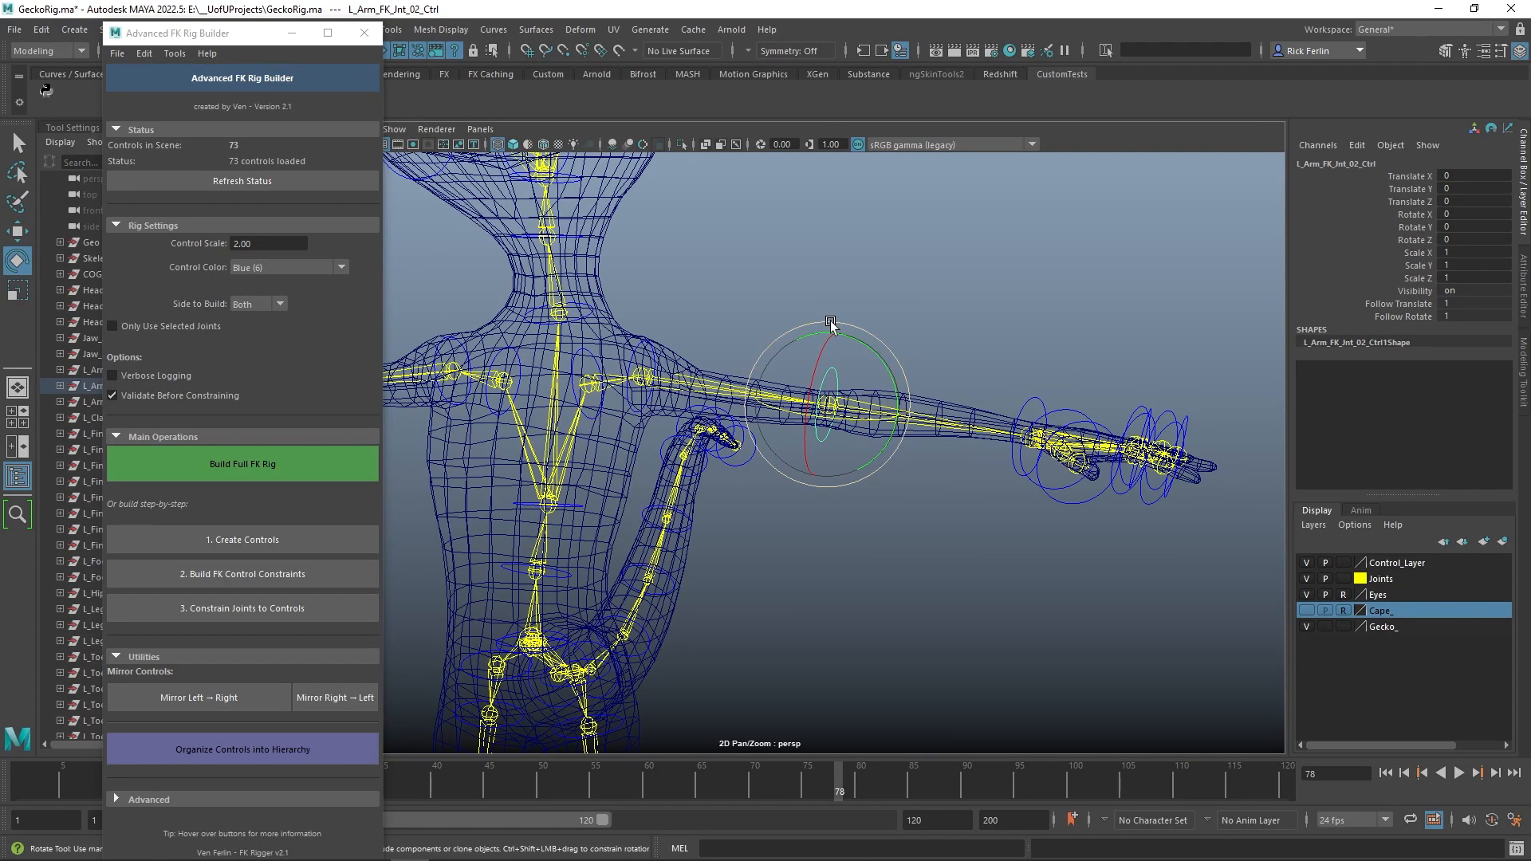
pyautogui.keyDown('alt'); pyautogui.moveTo(1051, 327); pyautogui.dragTo(916, 353, button='middle'); pyautogui.keyUp('alt')
pyautogui.keyDown('alt'); pyautogui.moveTo(915, 353); pyautogui.dragTo(746, 473); pyautogui.keyUp('alt')
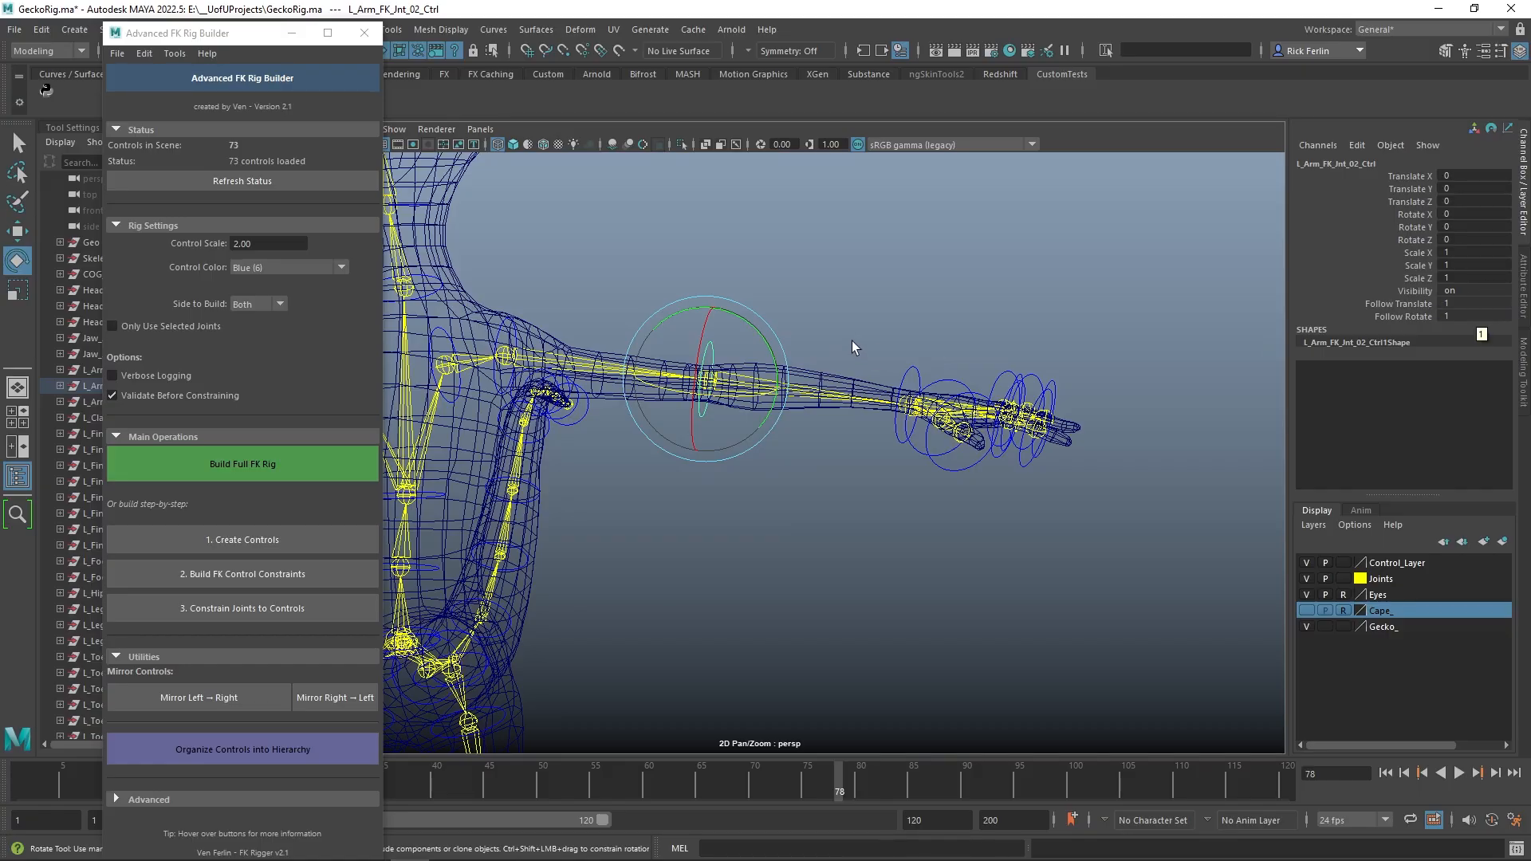
# - Reselect the left elbow control L_Arm_FK_Jnt_02_Ctrl, try another rotation on it, and undo that rotation
pyautogui.click(822, 319)
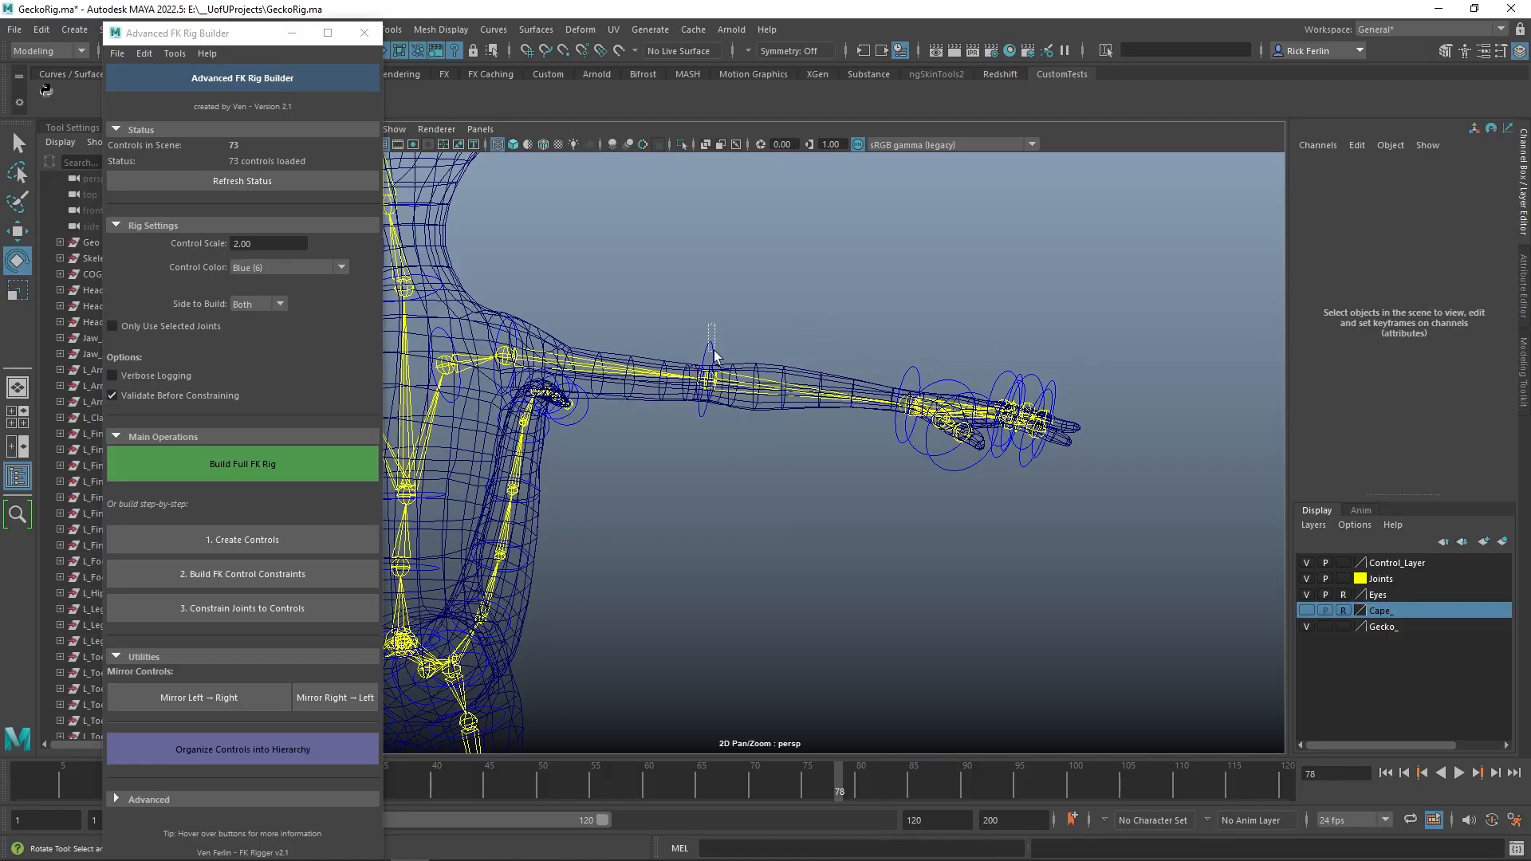
pyautogui.moveTo(713, 355); pyautogui.dragTo(715, 359)
pyautogui.moveTo(211, 26); pyautogui.dragTo(371, 26)
pyautogui.scroll(-3, 145, 538)
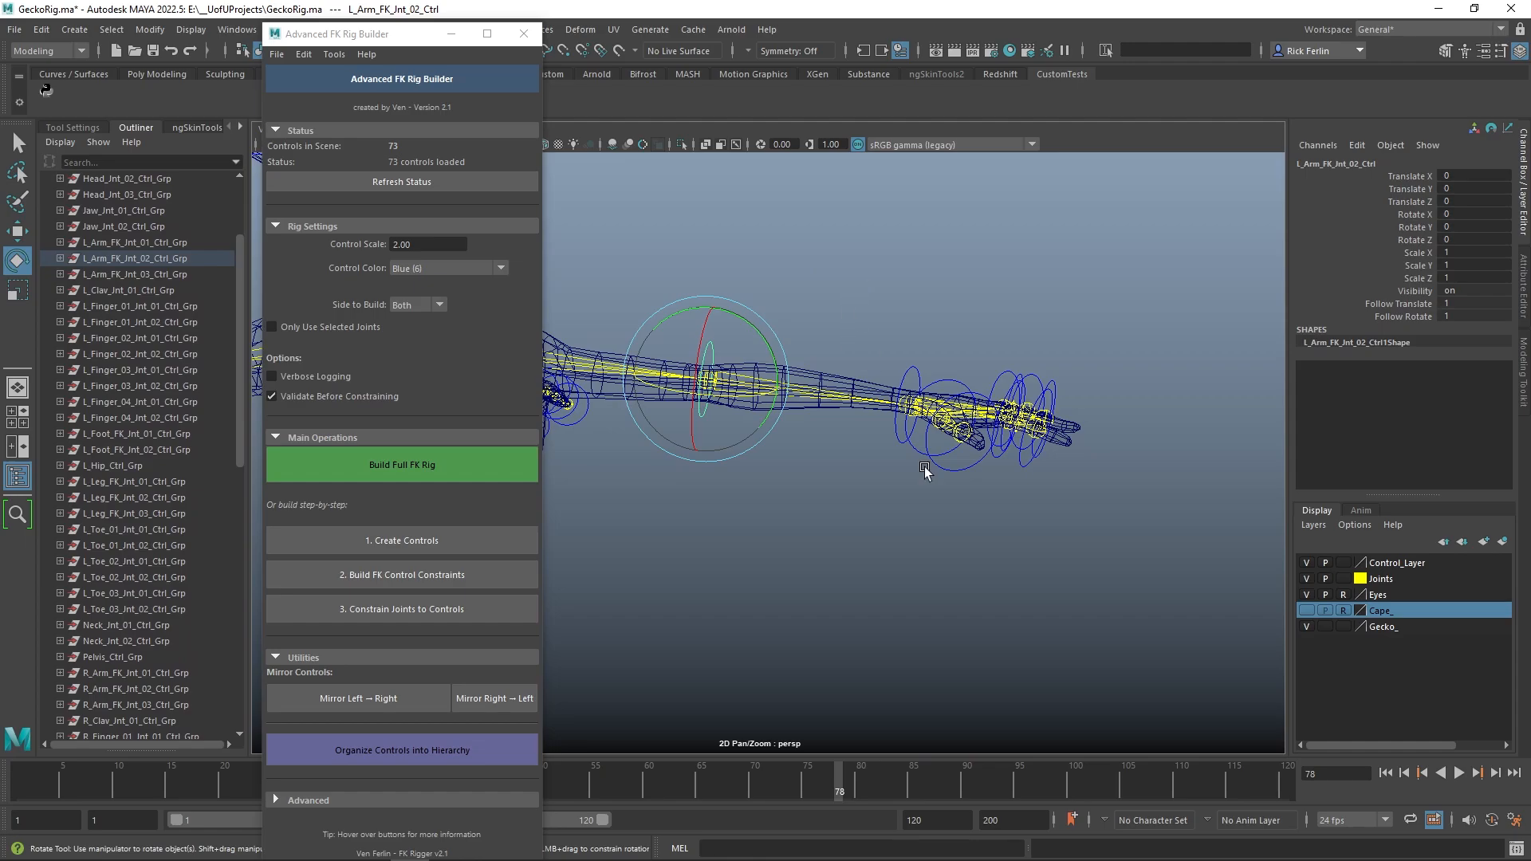
pyautogui.moveTo(729, 396); pyautogui.dragTo(762, 394)
pyautogui.click(781, 315)
pyautogui.hotkey('ctrl', 'z')
pyautogui.hotkey('ctrl', 'z')
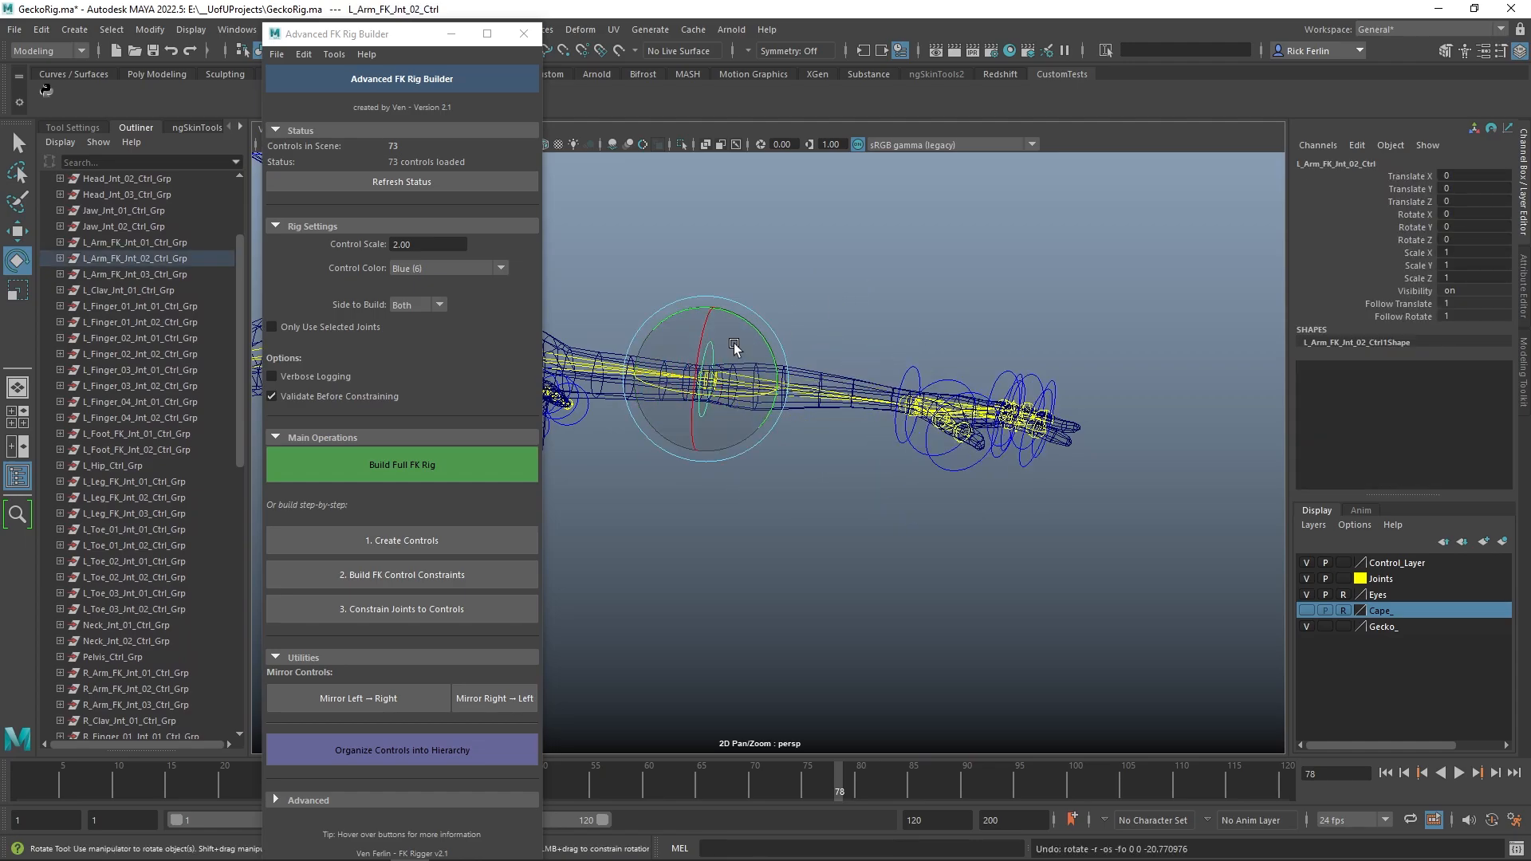
pyautogui.click(913, 310)
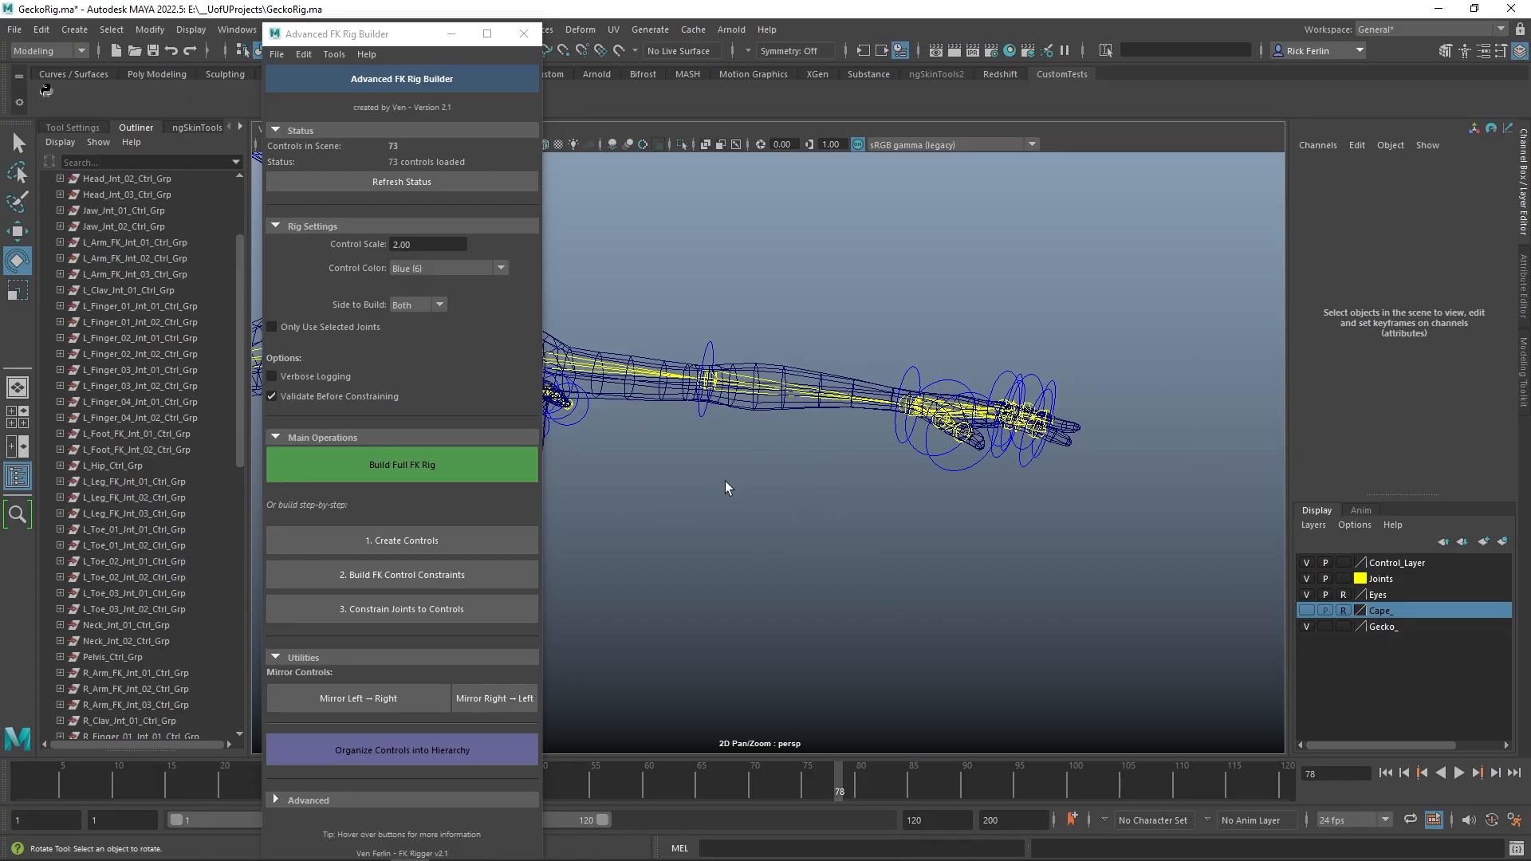
# - Widen the Advanced FK Rig Builder window slightly beside the full gecko rig
pyautogui.keyDown('alt'); pyautogui.moveTo(667, 409); pyautogui.dragTo(961, 343, button='middle'); pyautogui.keyUp('alt')
pyautogui.keyDown('alt'); pyautogui.moveTo(1124, 488); pyautogui.dragTo(823, 492, button='right'); pyautogui.keyUp('alt')
pyautogui.keyDown('alt'); pyautogui.moveTo(918, 499); pyautogui.dragTo(918, 414, button='middle'); pyautogui.keyUp('alt')
pyautogui.keyDown('alt'); pyautogui.moveTo(976, 447); pyautogui.dragTo(920, 463); pyautogui.keyUp('alt')
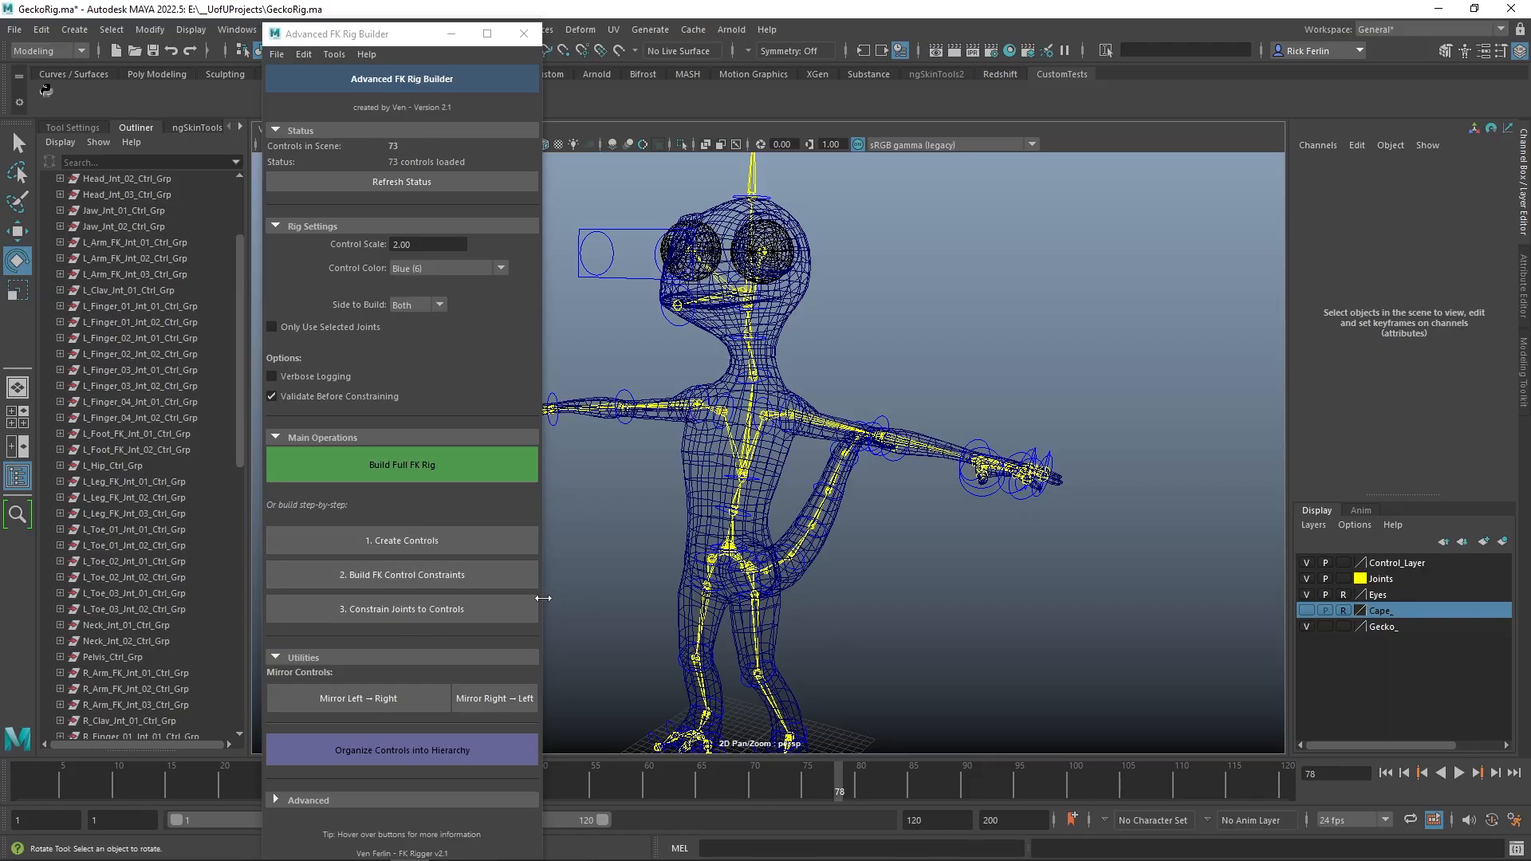
pyautogui.moveTo(543, 597); pyautogui.dragTo(568, 598)
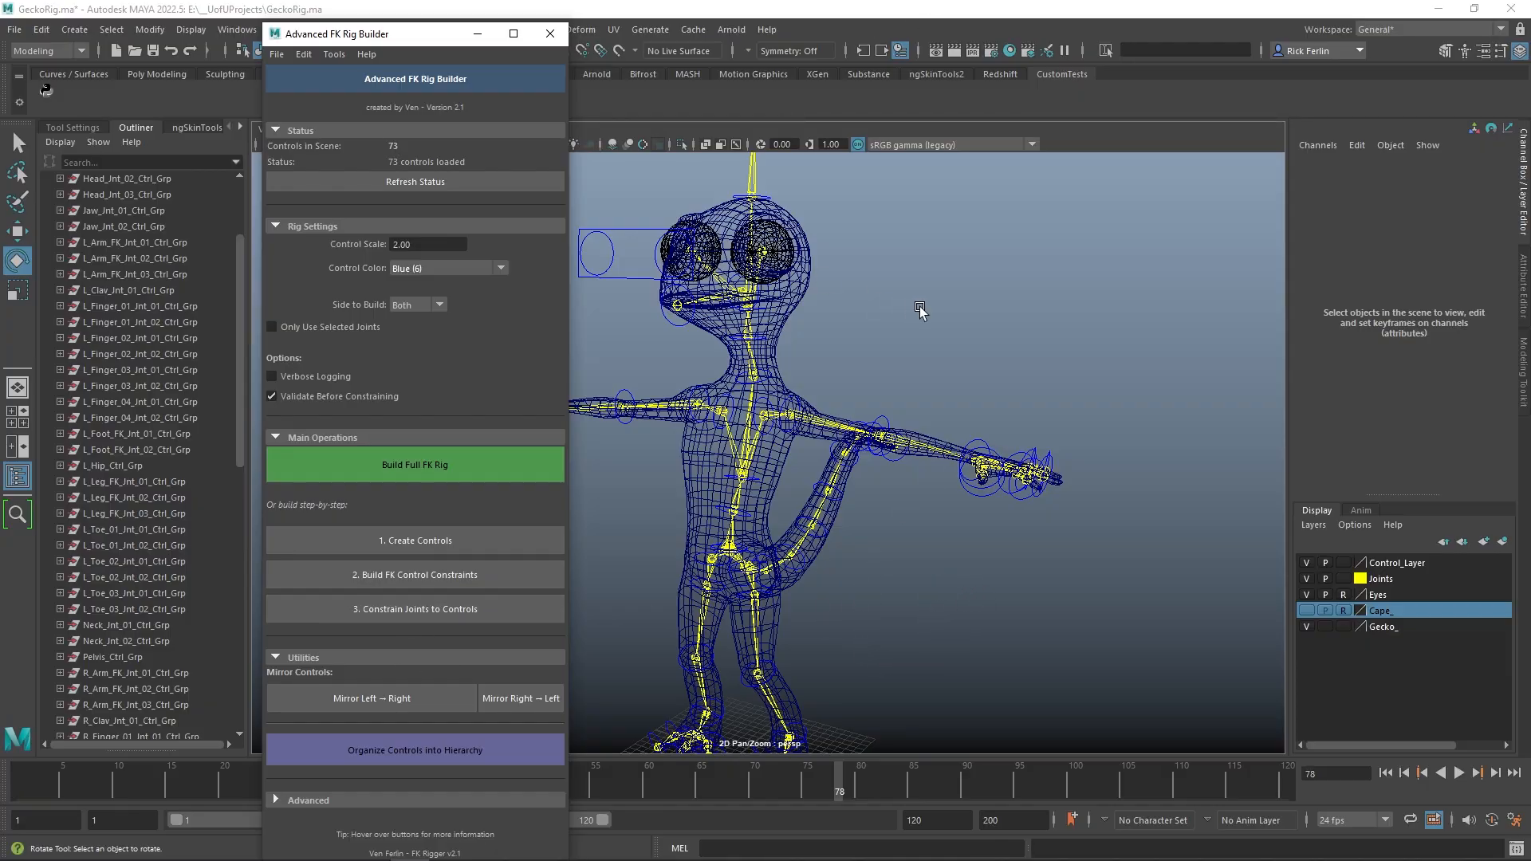
# - Test-move the eye control Eyes_Master_Ctrl in front of the gecko's head and undo the move
pyautogui.keyDown('alt'); pyautogui.moveTo(971, 280); pyautogui.dragTo(1022, 298, button='middle'); pyautogui.keyUp('alt')
pyautogui.keyDown('alt'); pyautogui.moveTo(1022, 298); pyautogui.dragTo(801, 306); pyautogui.keyUp('alt')
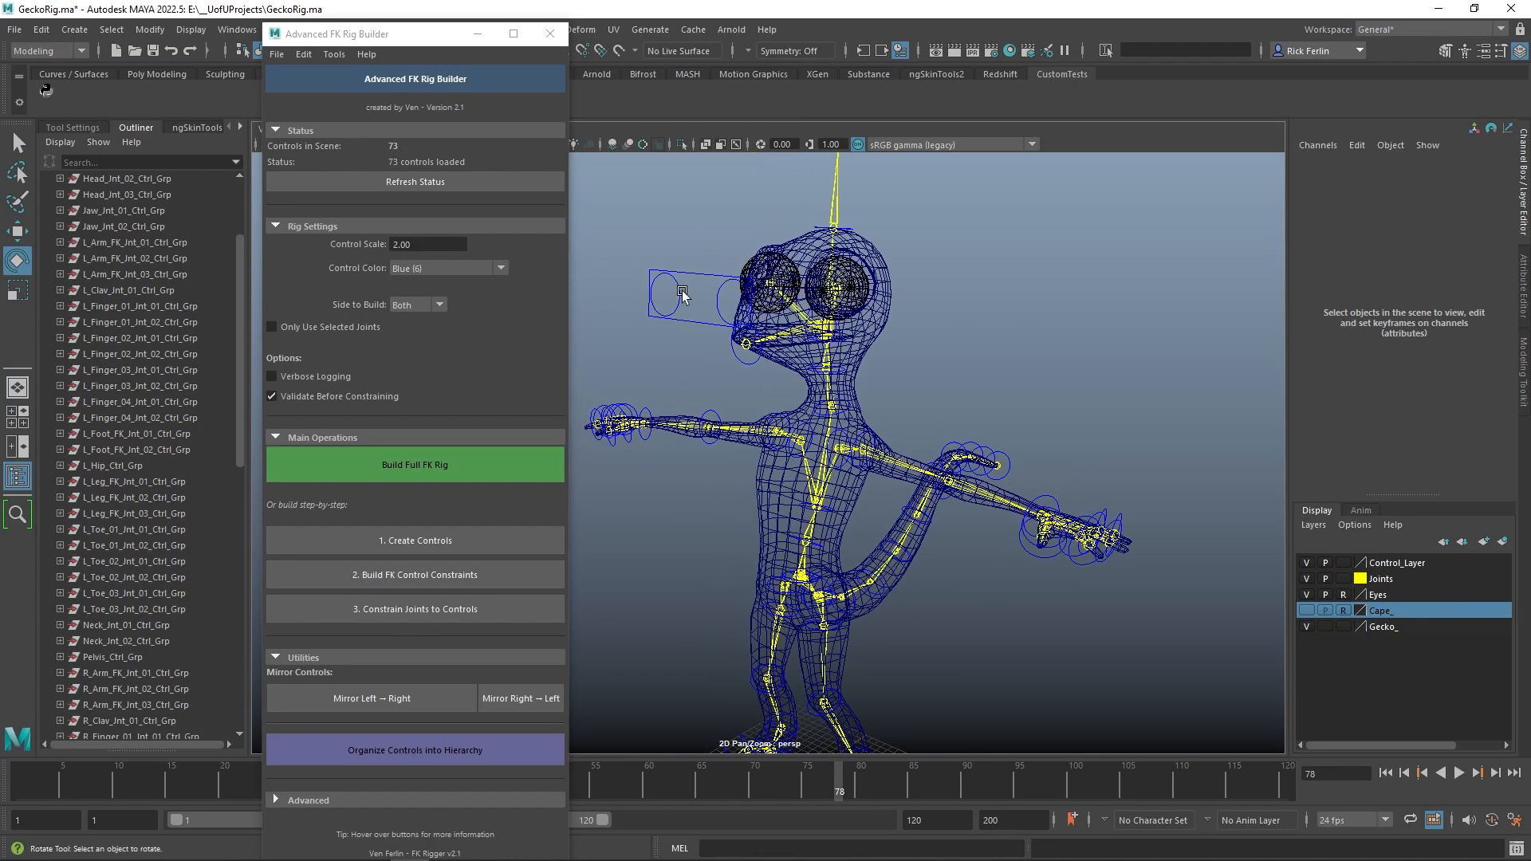
pyautogui.click(680, 293)
pyautogui.click(756, 208)
pyautogui.scroll(5, 748, 285)
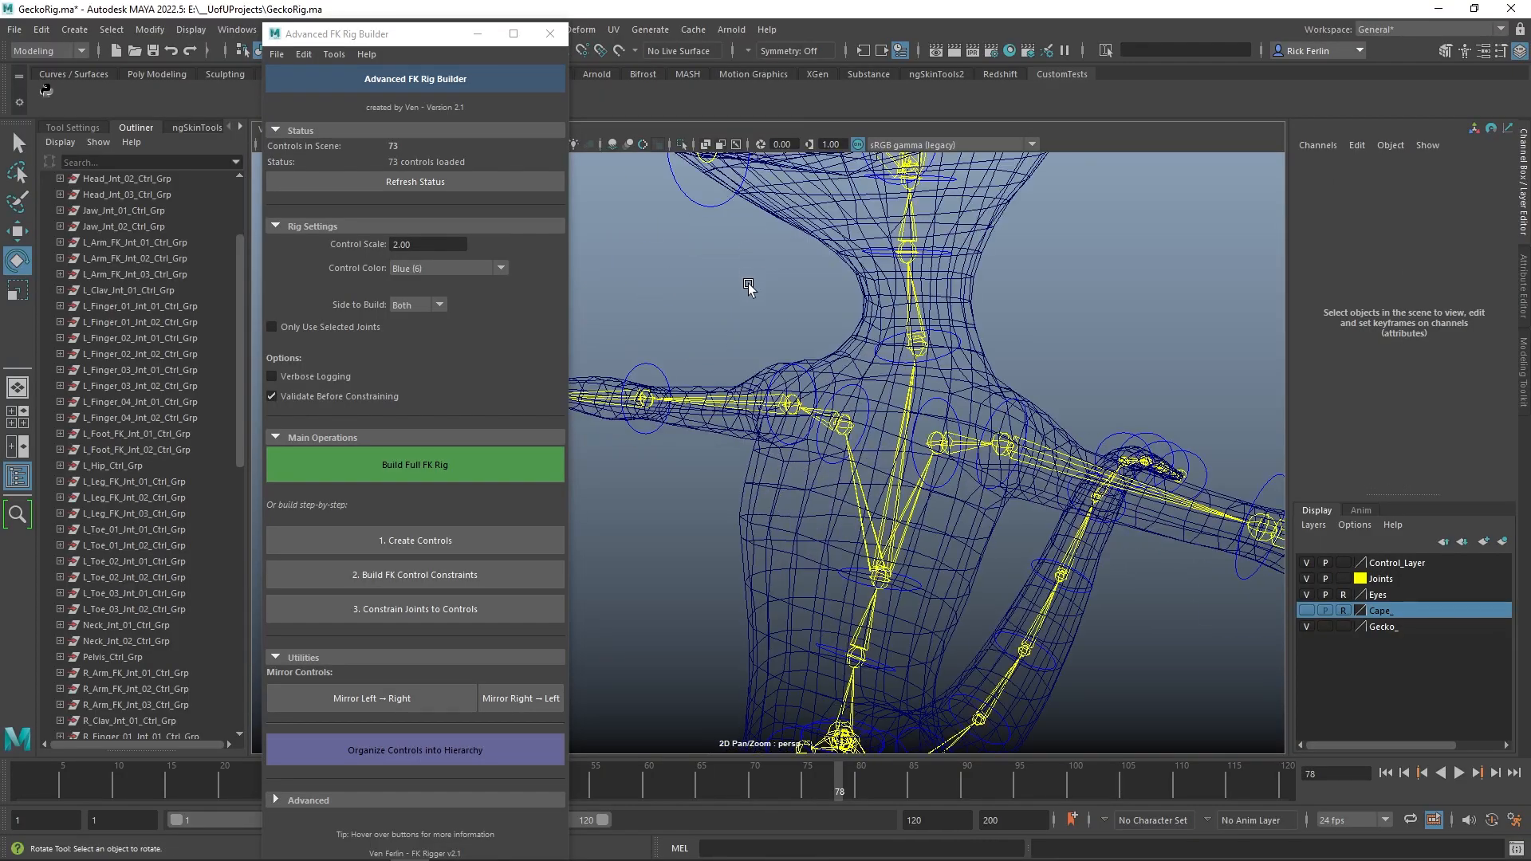
pyautogui.keyDown('alt'); pyautogui.moveTo(748, 286); pyautogui.dragTo(741, 414, button='middle'); pyautogui.keyUp('alt')
pyautogui.click(731, 428)
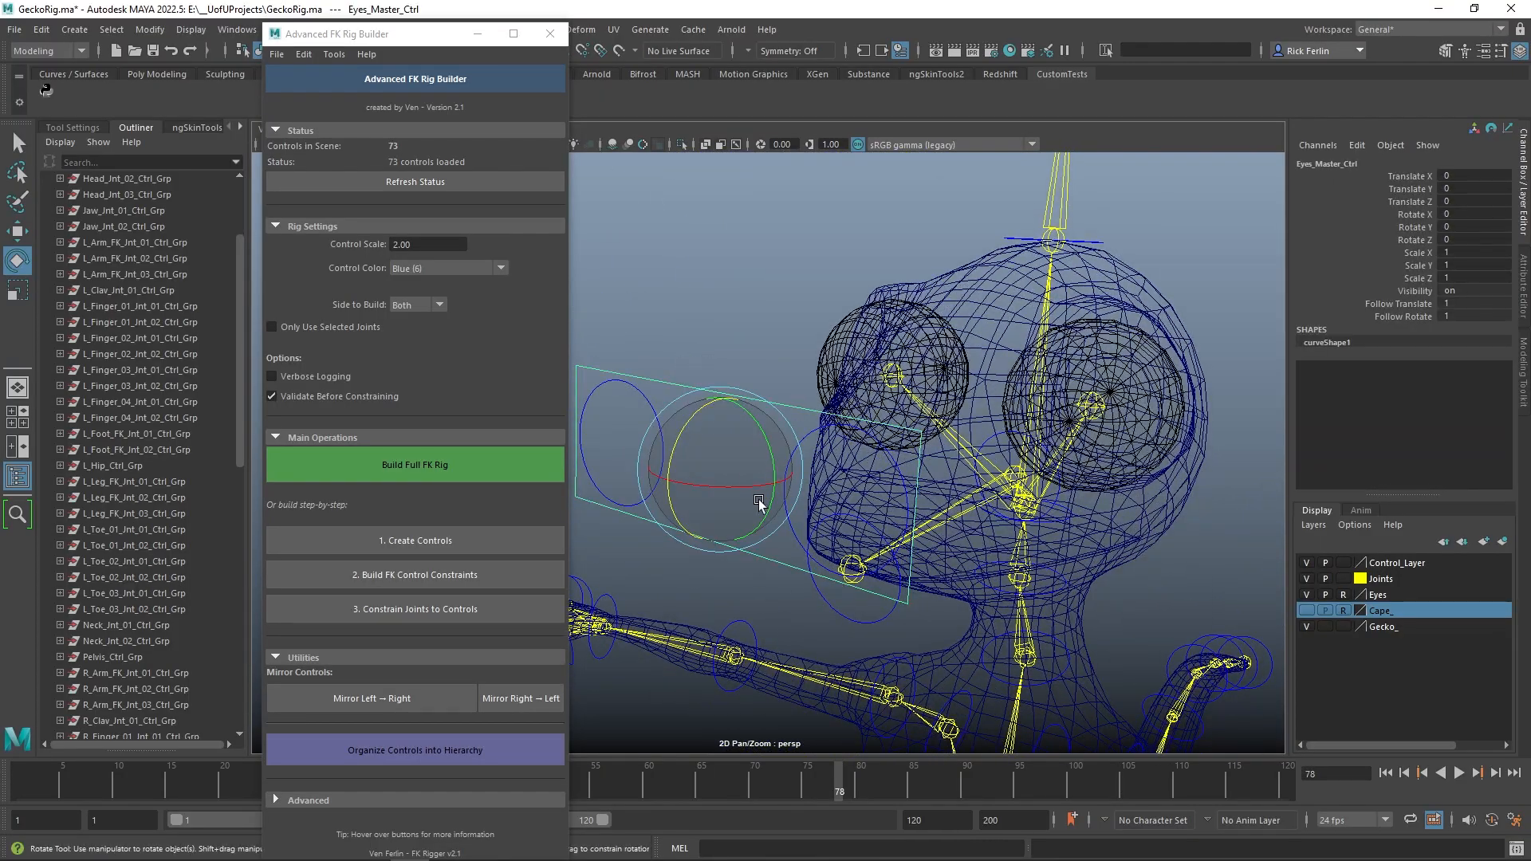
pyautogui.press('w')
pyautogui.moveTo(767, 445); pyautogui.dragTo(447, 420)
pyautogui.hotkey('ctrl', 'z')
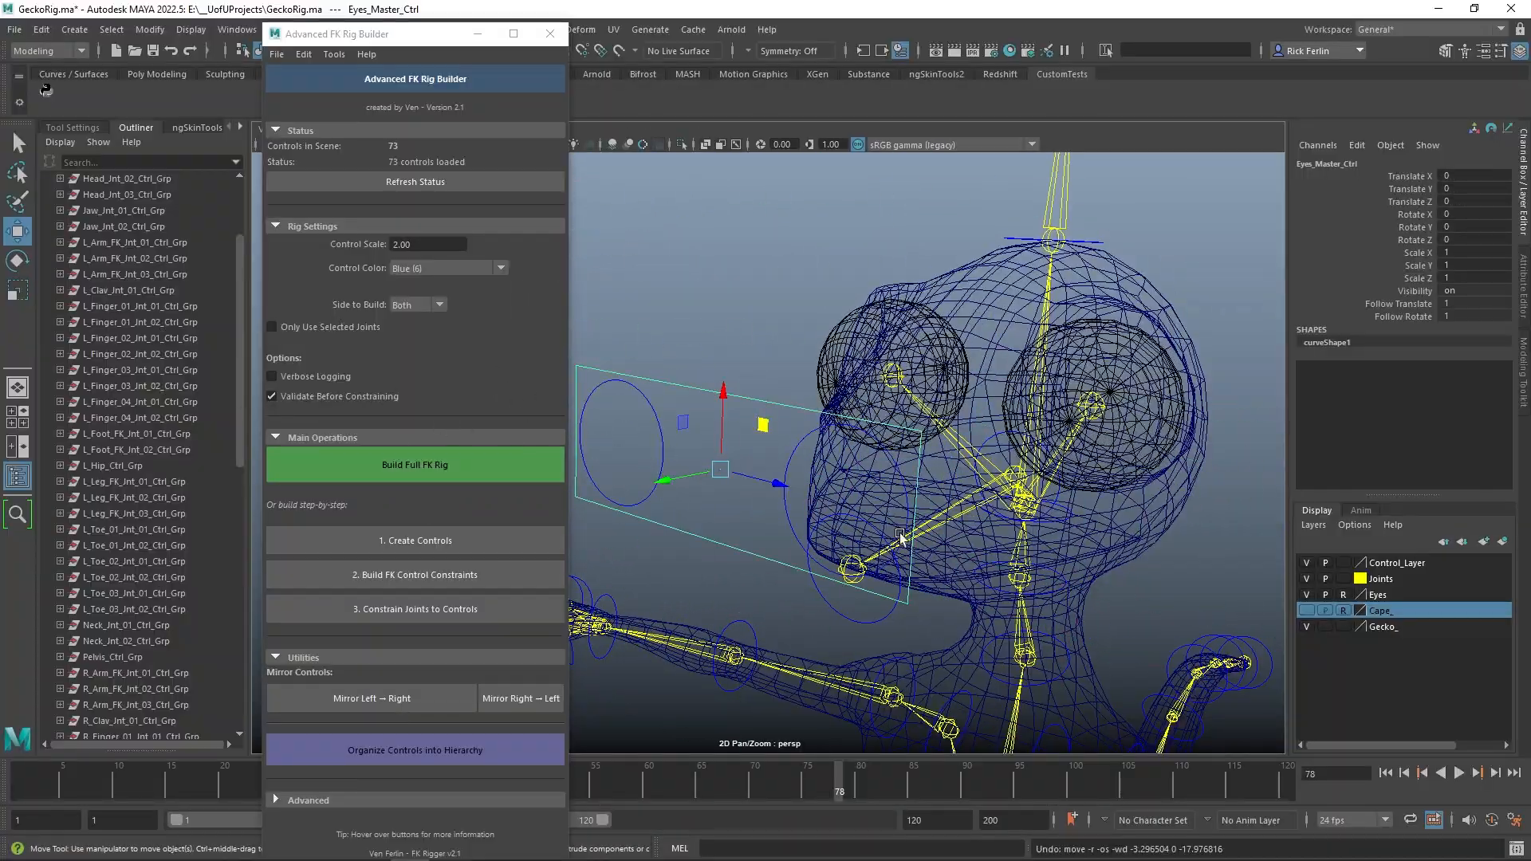
# - Organize all the loose control groups into a hierarchy with the Advanced FK Rig Builder
pyautogui.scroll(-5, 1036, 519)
pyautogui.keyDown('alt'); pyautogui.moveTo(1087, 558); pyautogui.dragTo(996, 510); pyautogui.keyUp('alt')
pyautogui.moveTo(410, 34); pyautogui.dragTo(461, 29)
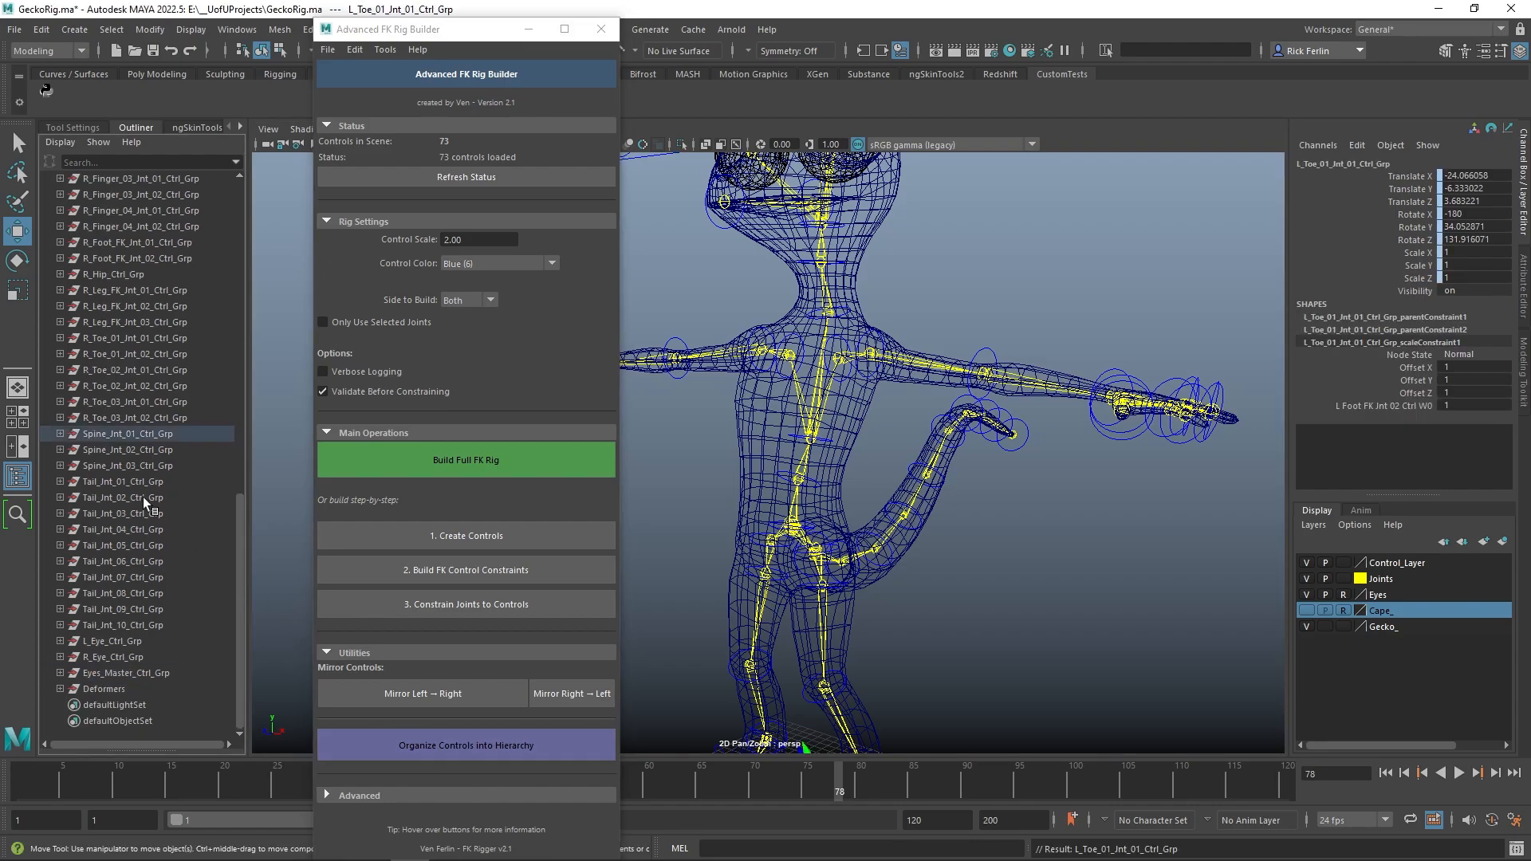
pyautogui.scroll(15, 140, 454)
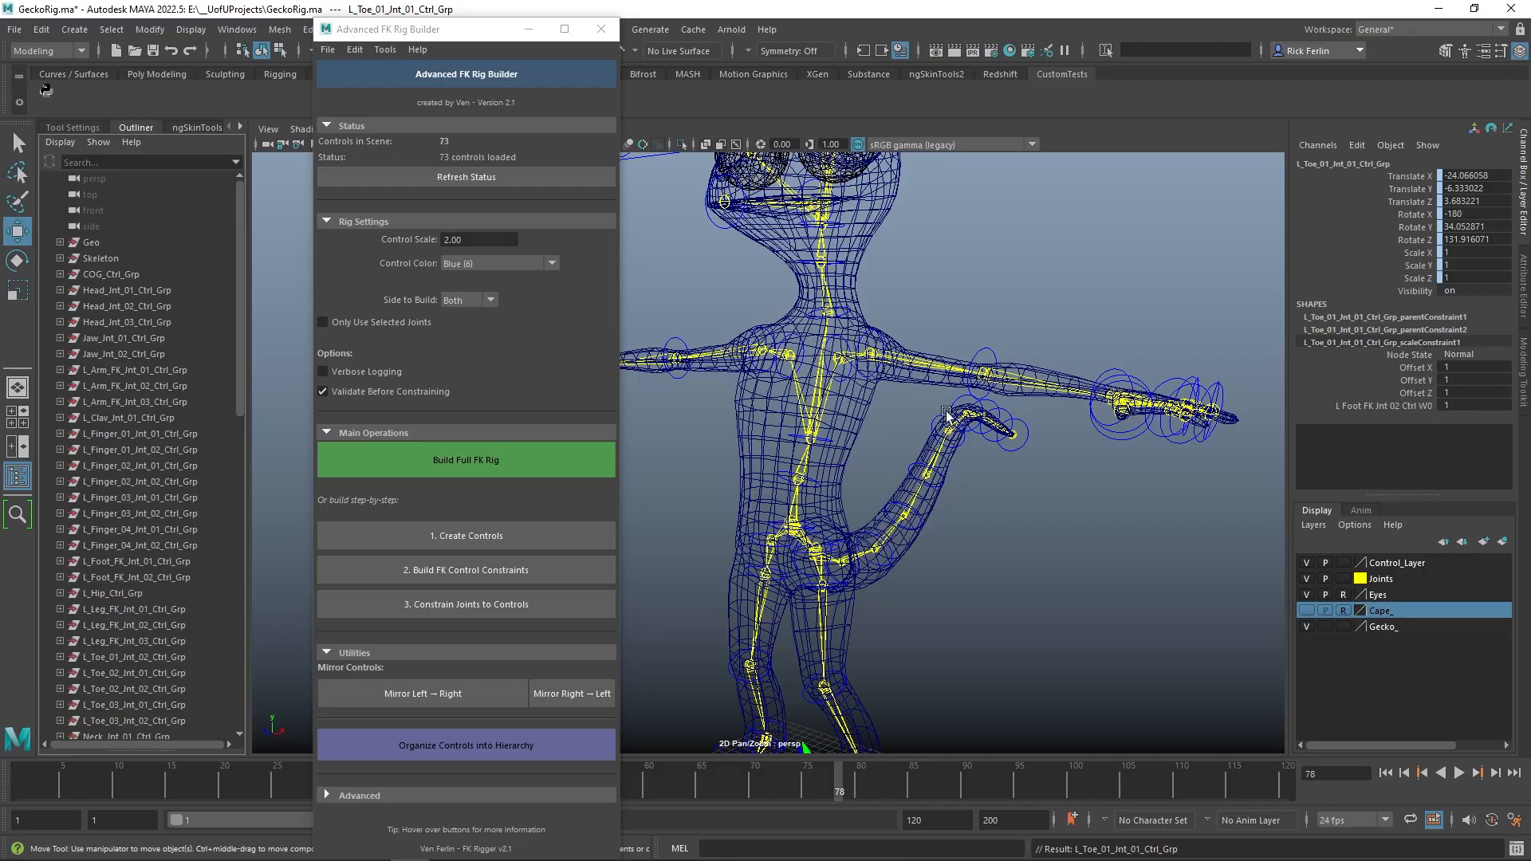
pyautogui.keyDown('alt'); pyautogui.moveTo(946, 415); pyautogui.dragTo(975, 472); pyautogui.keyUp('alt')
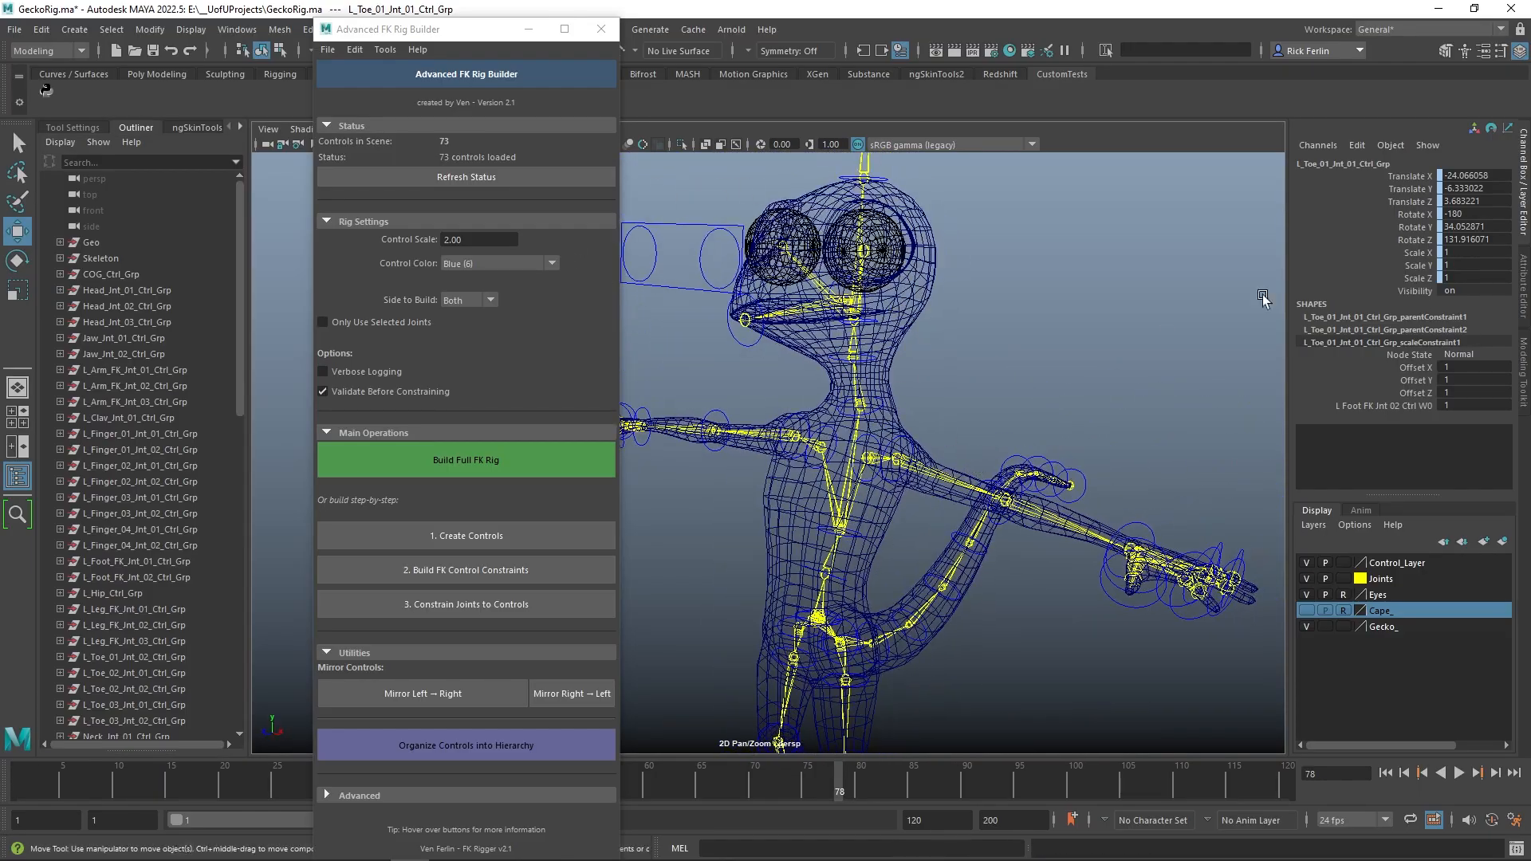
pyautogui.keyDown('alt'); pyautogui.moveTo(1139, 497); pyautogui.dragTo(1171, 505, button='middle'); pyautogui.keyUp('alt')
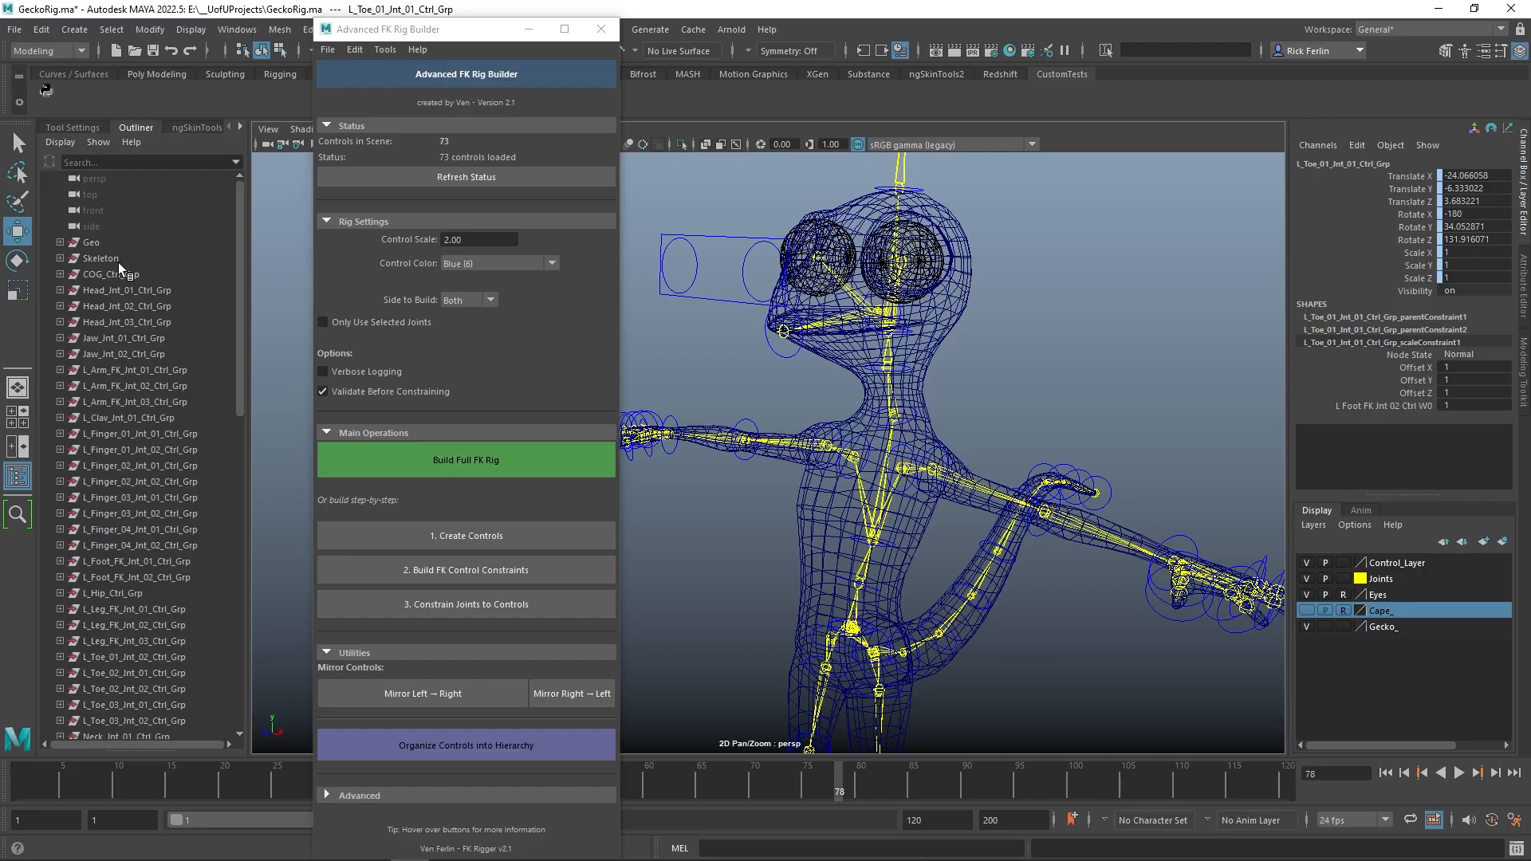
pyautogui.scroll(-10, 127, 319)
pyautogui.scroll(10, 200, 455)
pyautogui.click(466, 748)
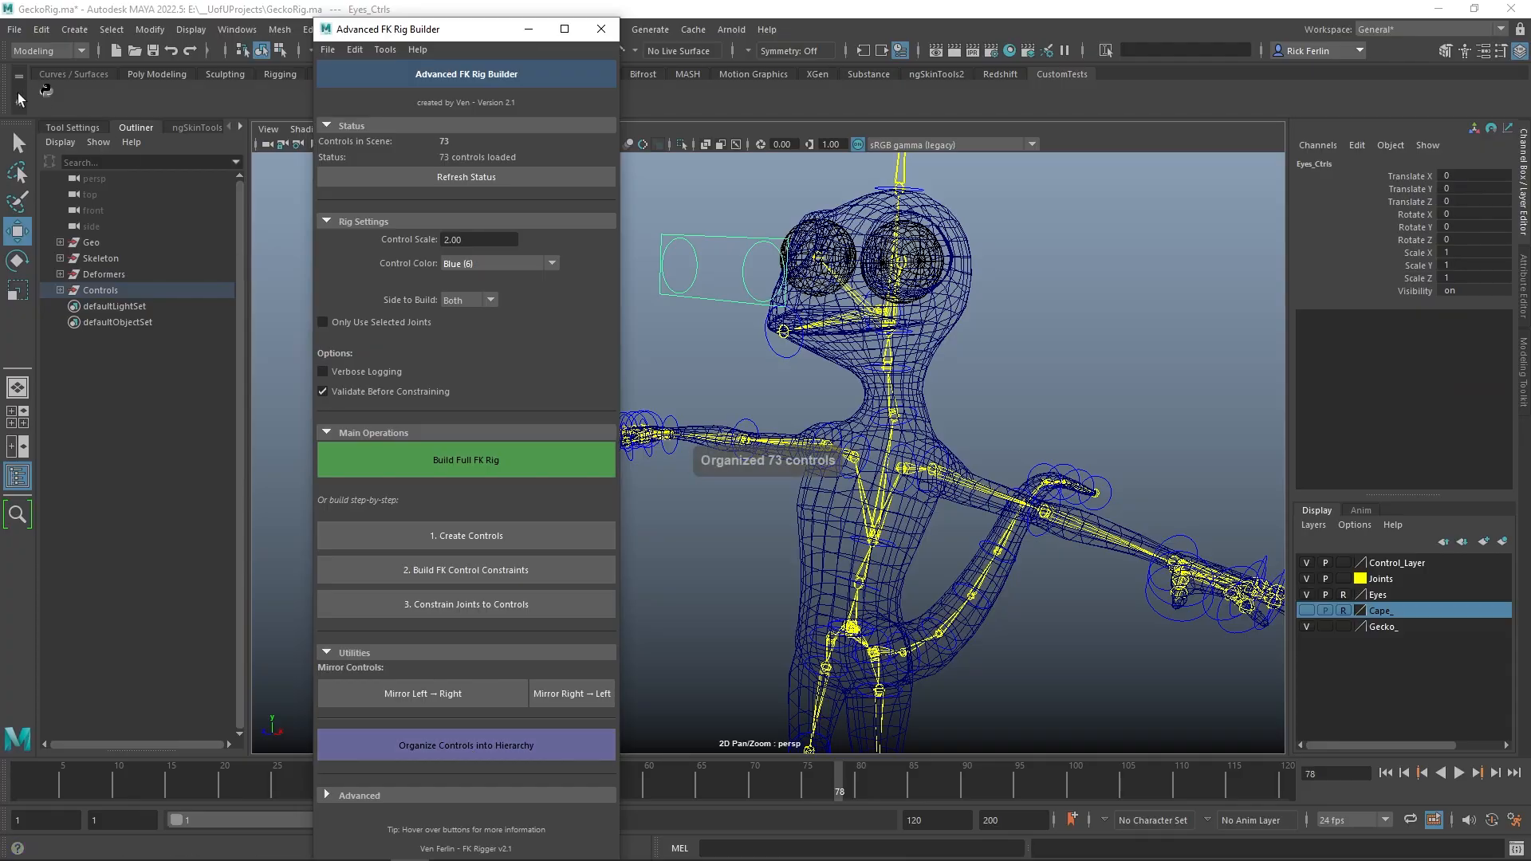
# - Examine the upper body, lower body and main control subgroups inside the Controls group, and collapse the group
pyautogui.click(58, 290)
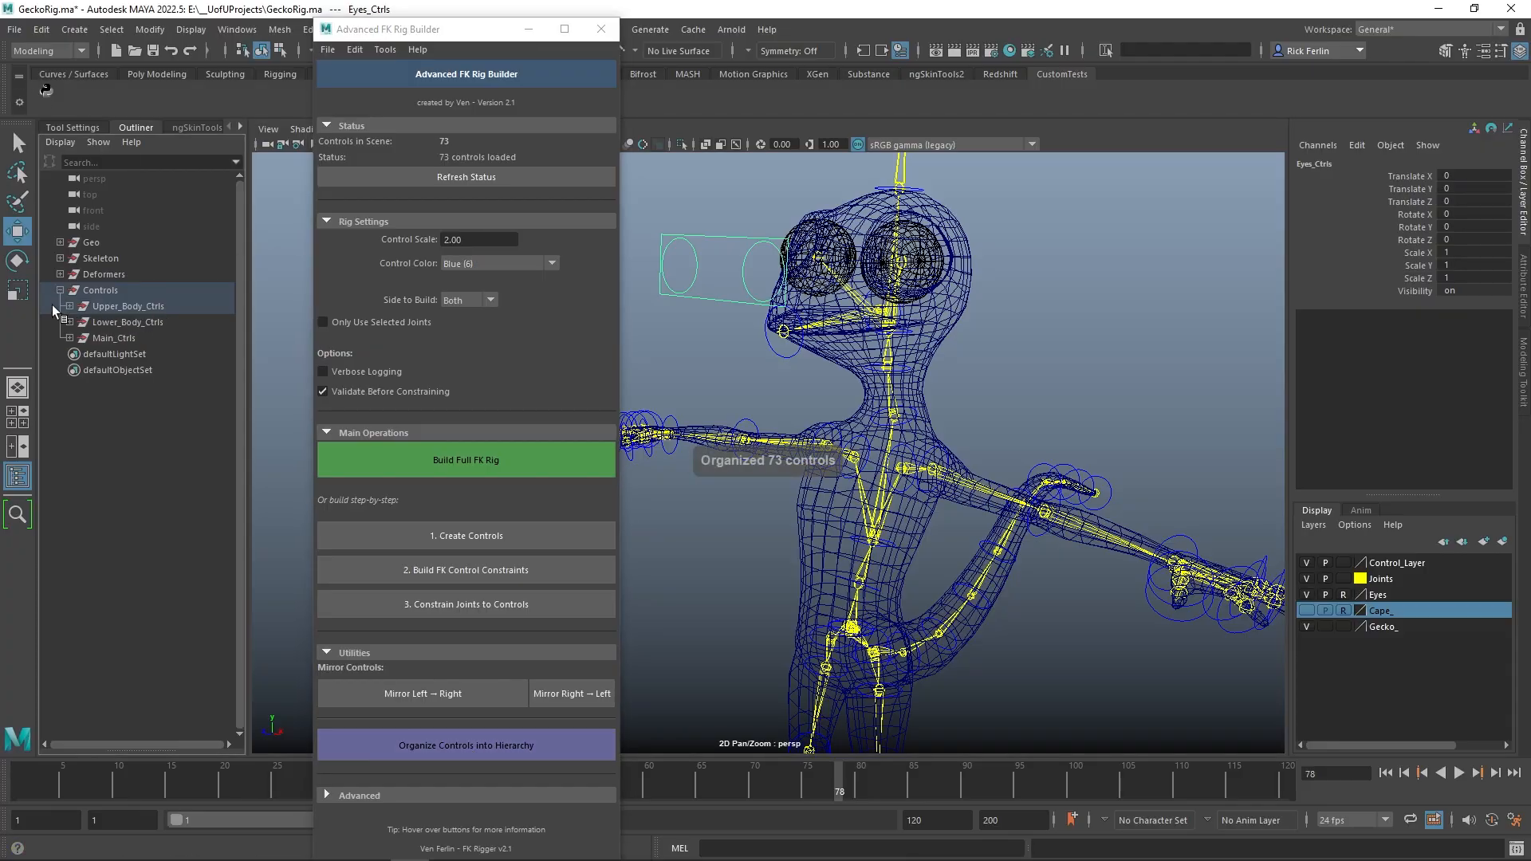
pyautogui.click(69, 305)
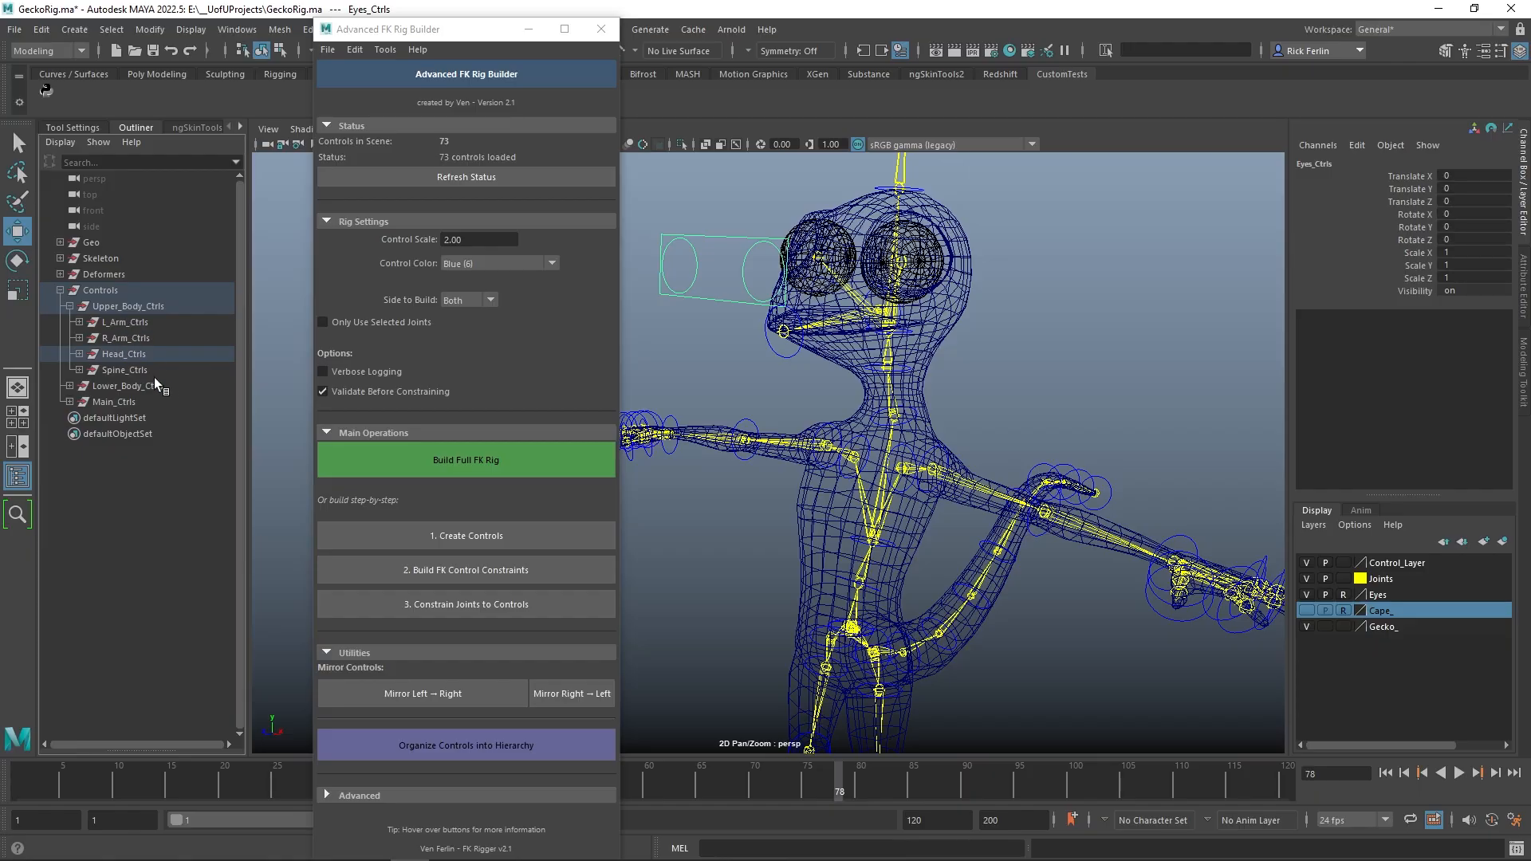
pyautogui.click(69, 386)
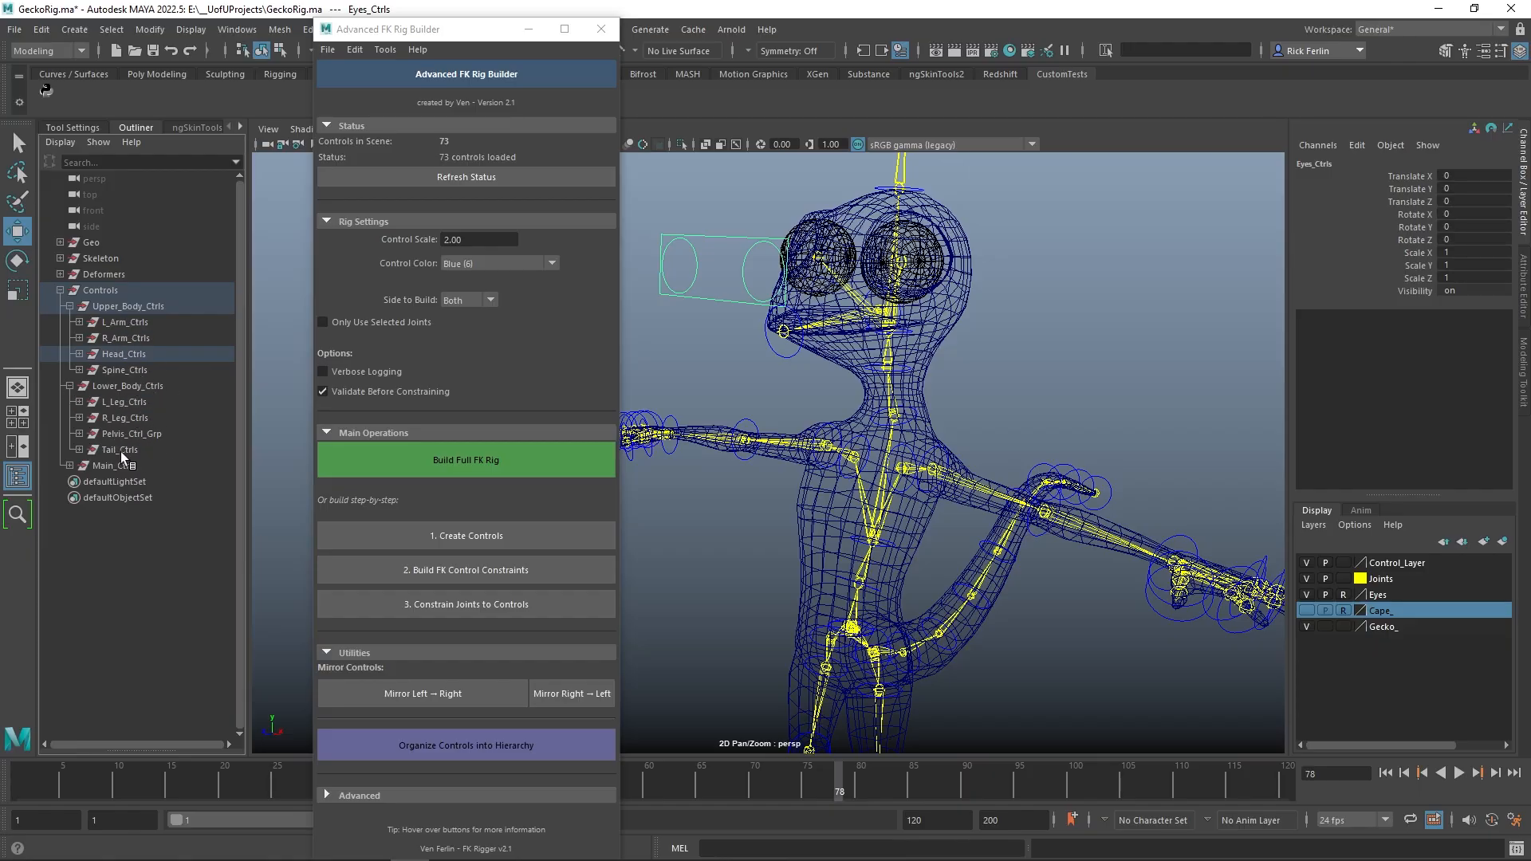
pyautogui.click(70, 465)
pyautogui.keyDown('alt'); pyautogui.moveTo(1048, 620); pyautogui.dragTo(1040, 415, button='middle'); pyautogui.keyUp('alt')
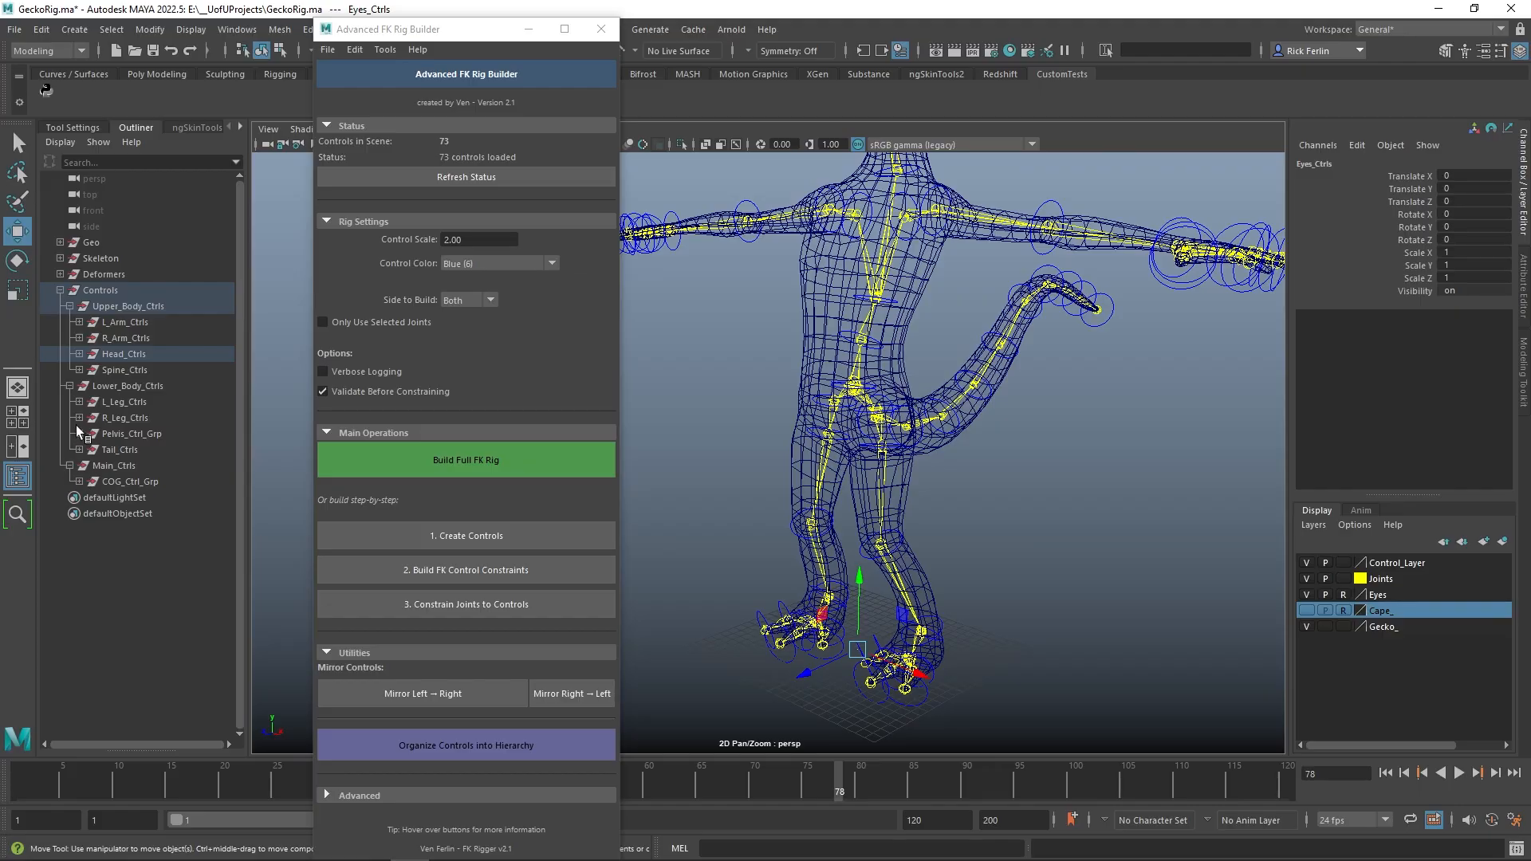
pyautogui.click(59, 291)
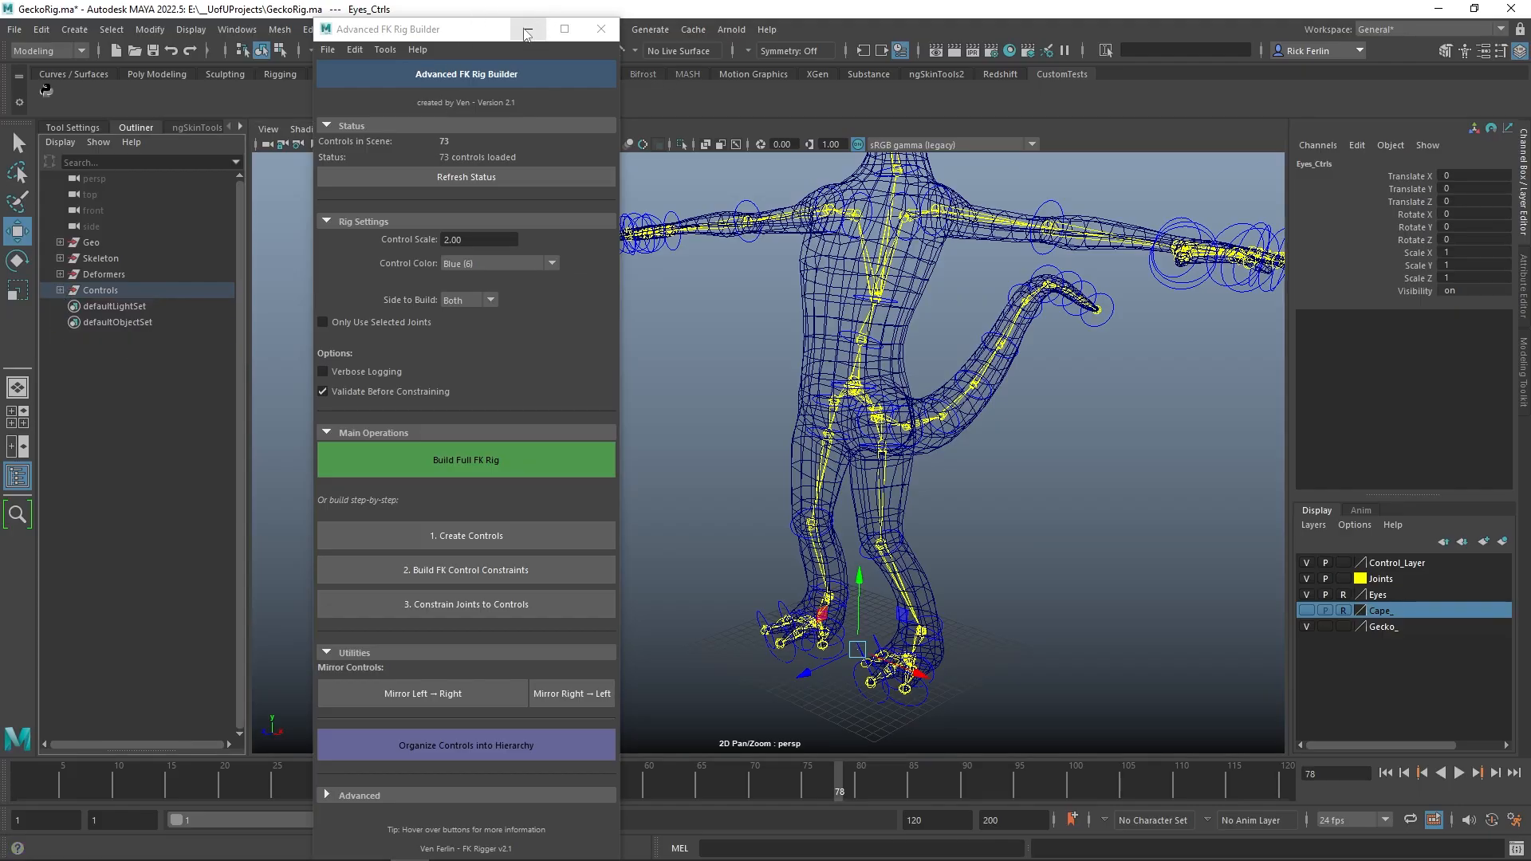
# - Minimize the Advanced FK Rig Builder and bring the IK Limb Creator window beside the front of the gecko
pyautogui.click(528, 29)
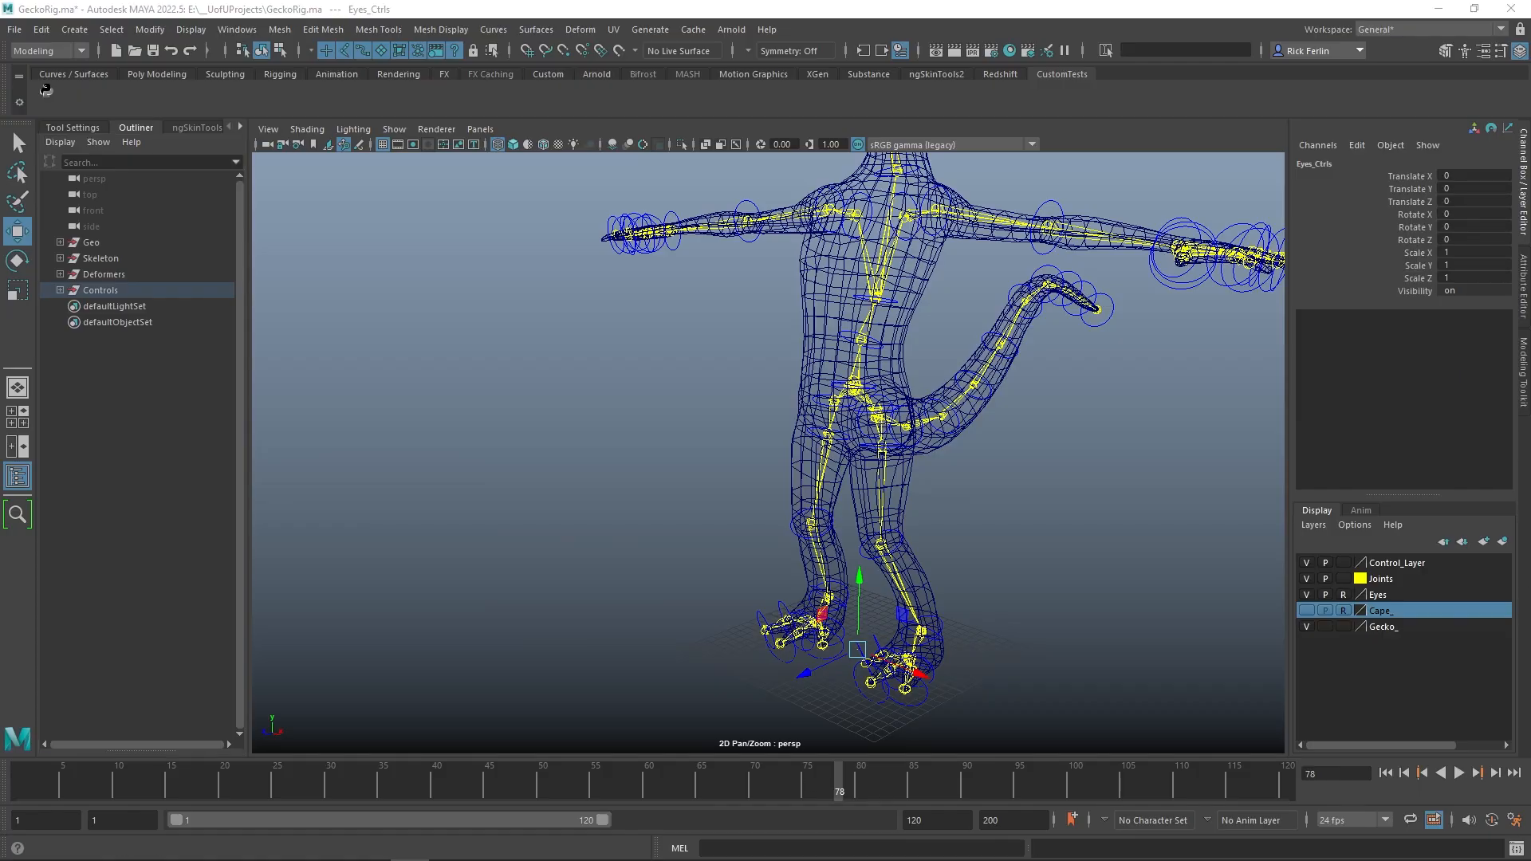
pyautogui.moveTo(0, 549); pyautogui.dragTo(445, 208)
pyautogui.keyDown('alt'); pyautogui.moveTo(844, 408); pyautogui.dragTo(1052, 361); pyautogui.keyUp('alt')
pyautogui.keyDown('alt'); pyautogui.moveTo(1053, 360); pyautogui.dragTo(956, 444, button='middle'); pyautogui.keyUp('alt')
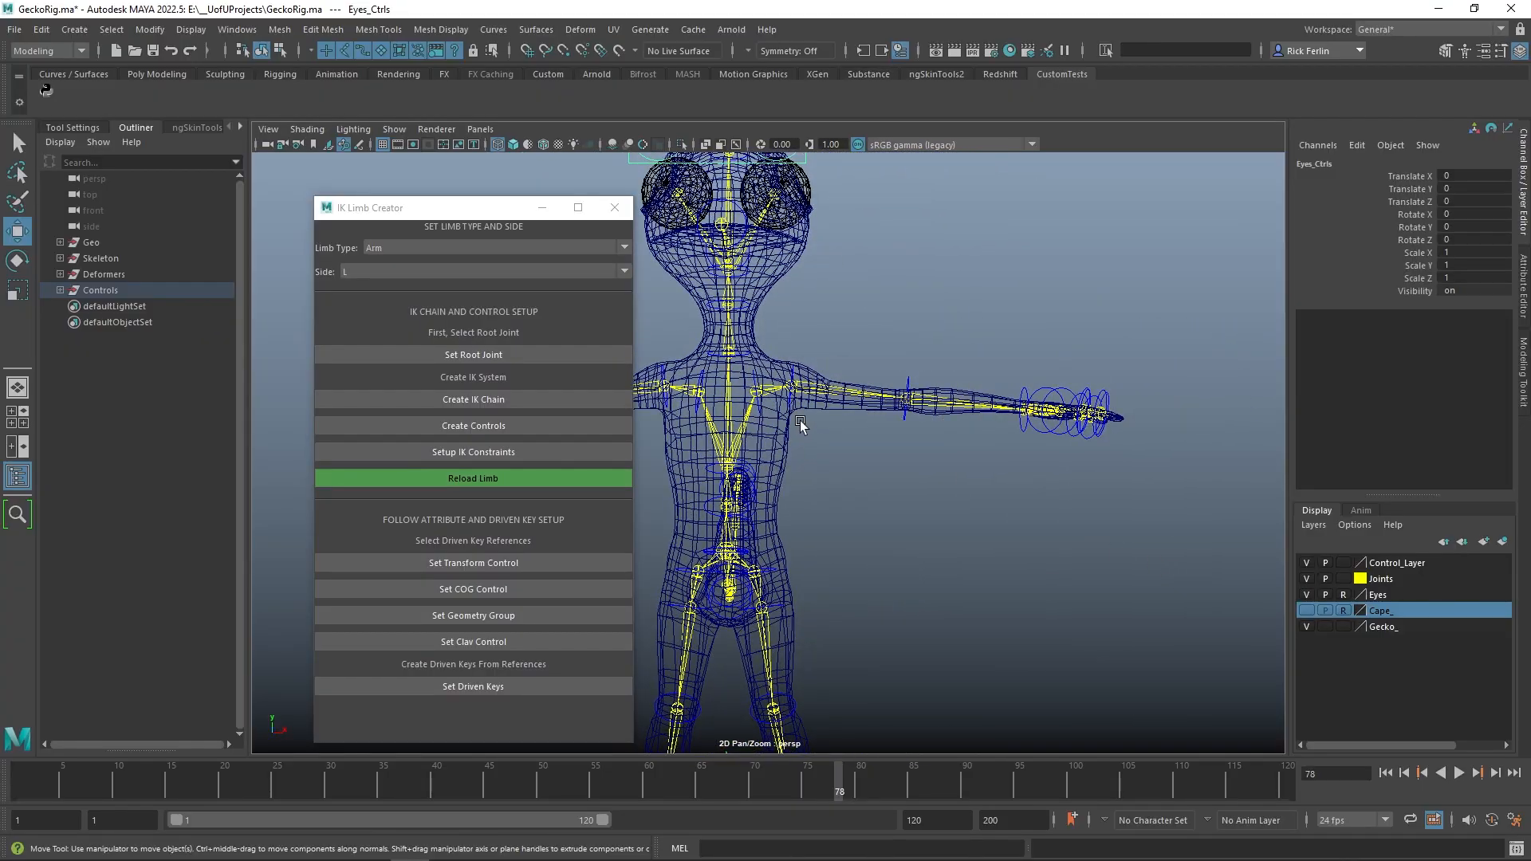
# - Hide the gecko's polygon meshes in the viewport, leaving only joints and controls displayed, and clear the selection
pyautogui.hotkey('alt', '1')
pyautogui.scroll(3, 859, 435)
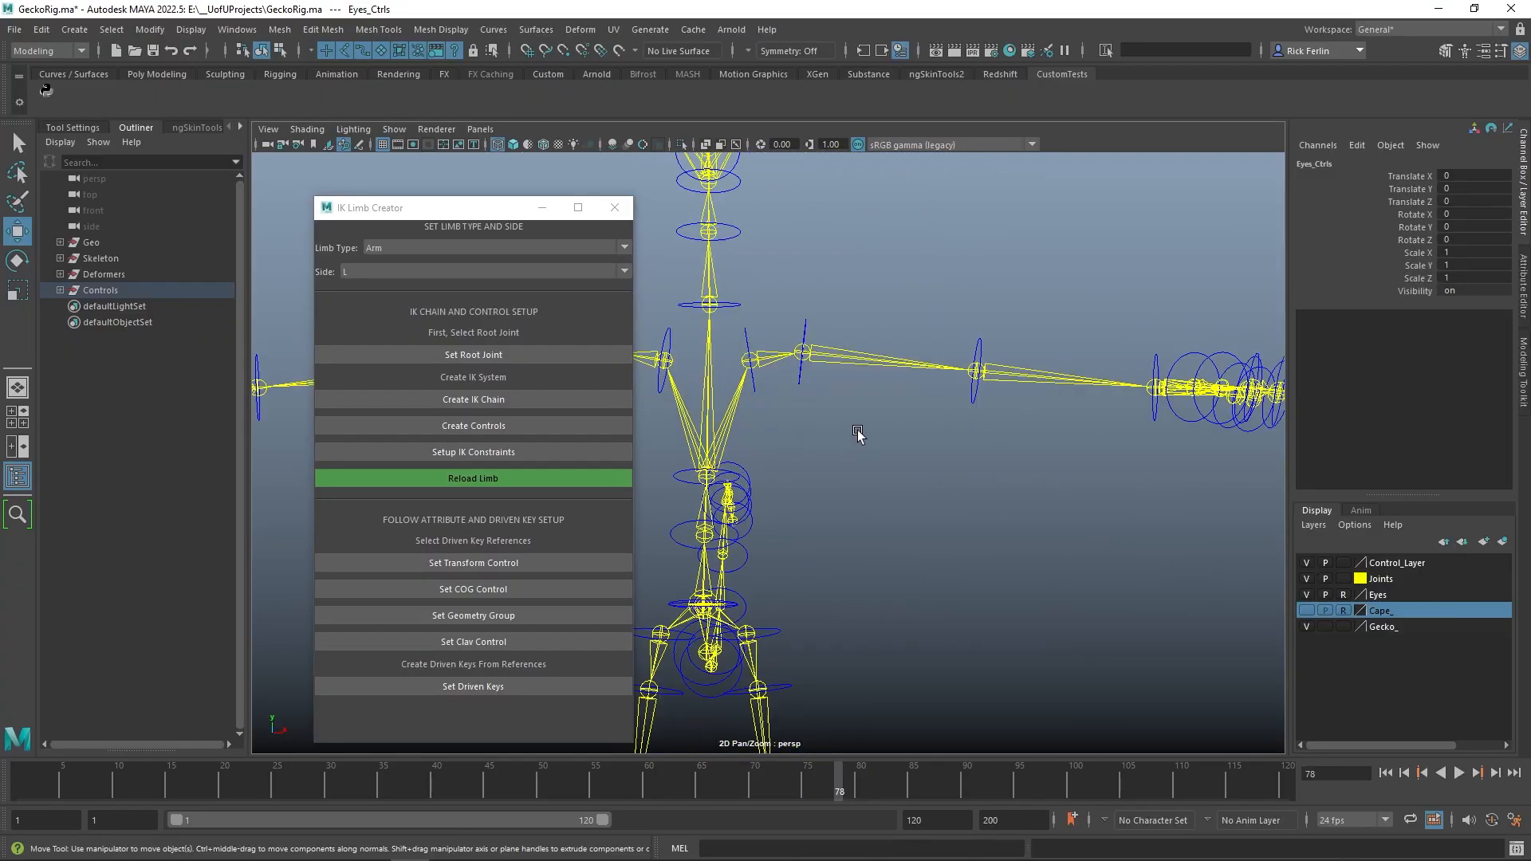
pyautogui.scroll(-7, 853, 430)
pyautogui.keyDown('alt'); pyautogui.moveTo(850, 507); pyautogui.dragTo(947, 477, button='middle'); pyautogui.keyUp('alt')
pyautogui.keyDown('alt'); pyautogui.moveTo(947, 477); pyautogui.dragTo(1236, 176); pyautogui.keyUp('alt')
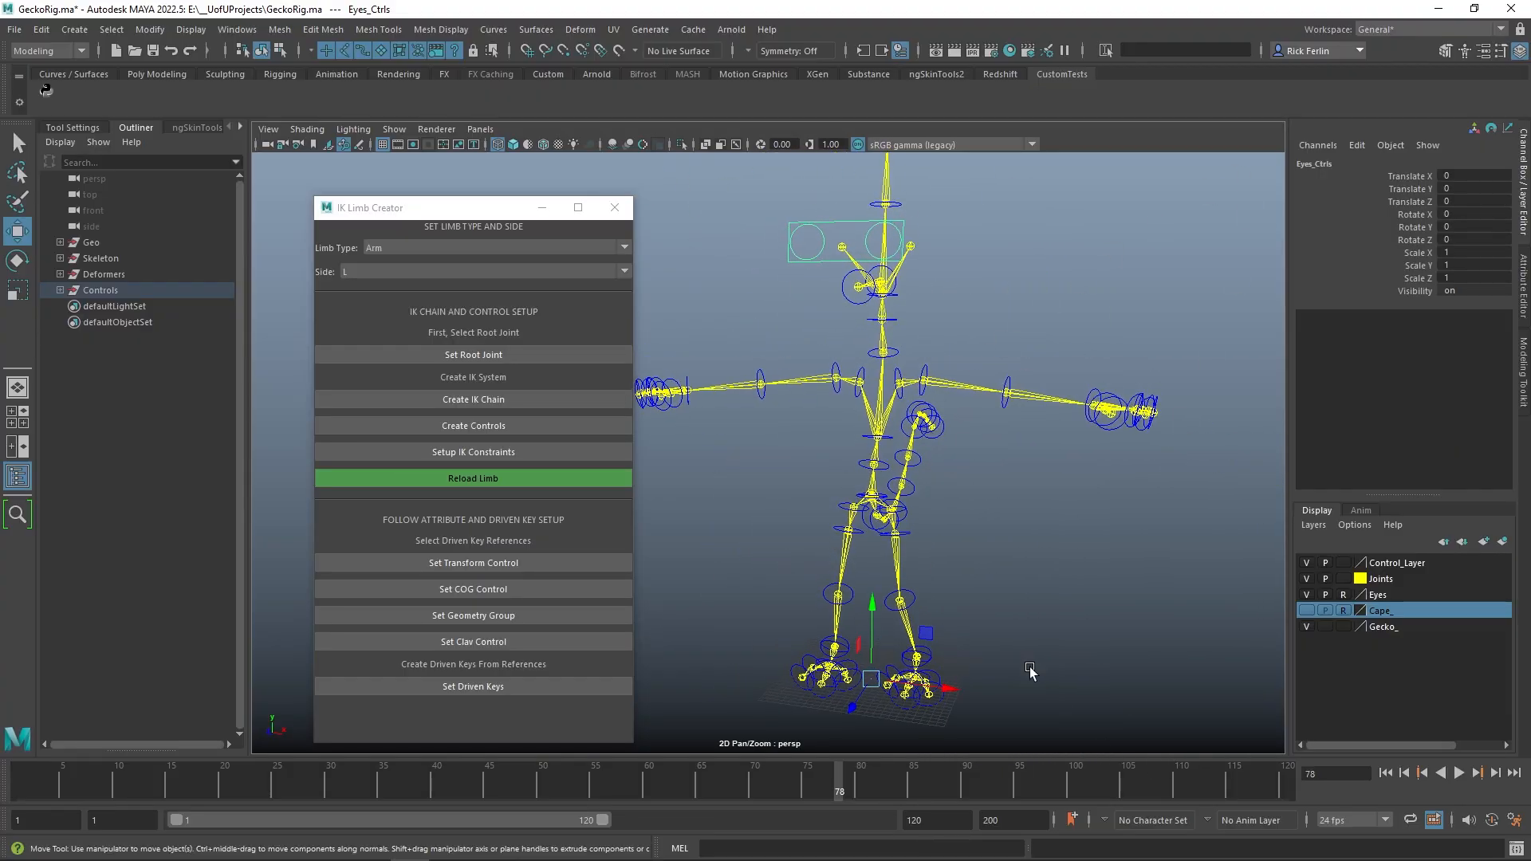
pyautogui.click(1200, 712)
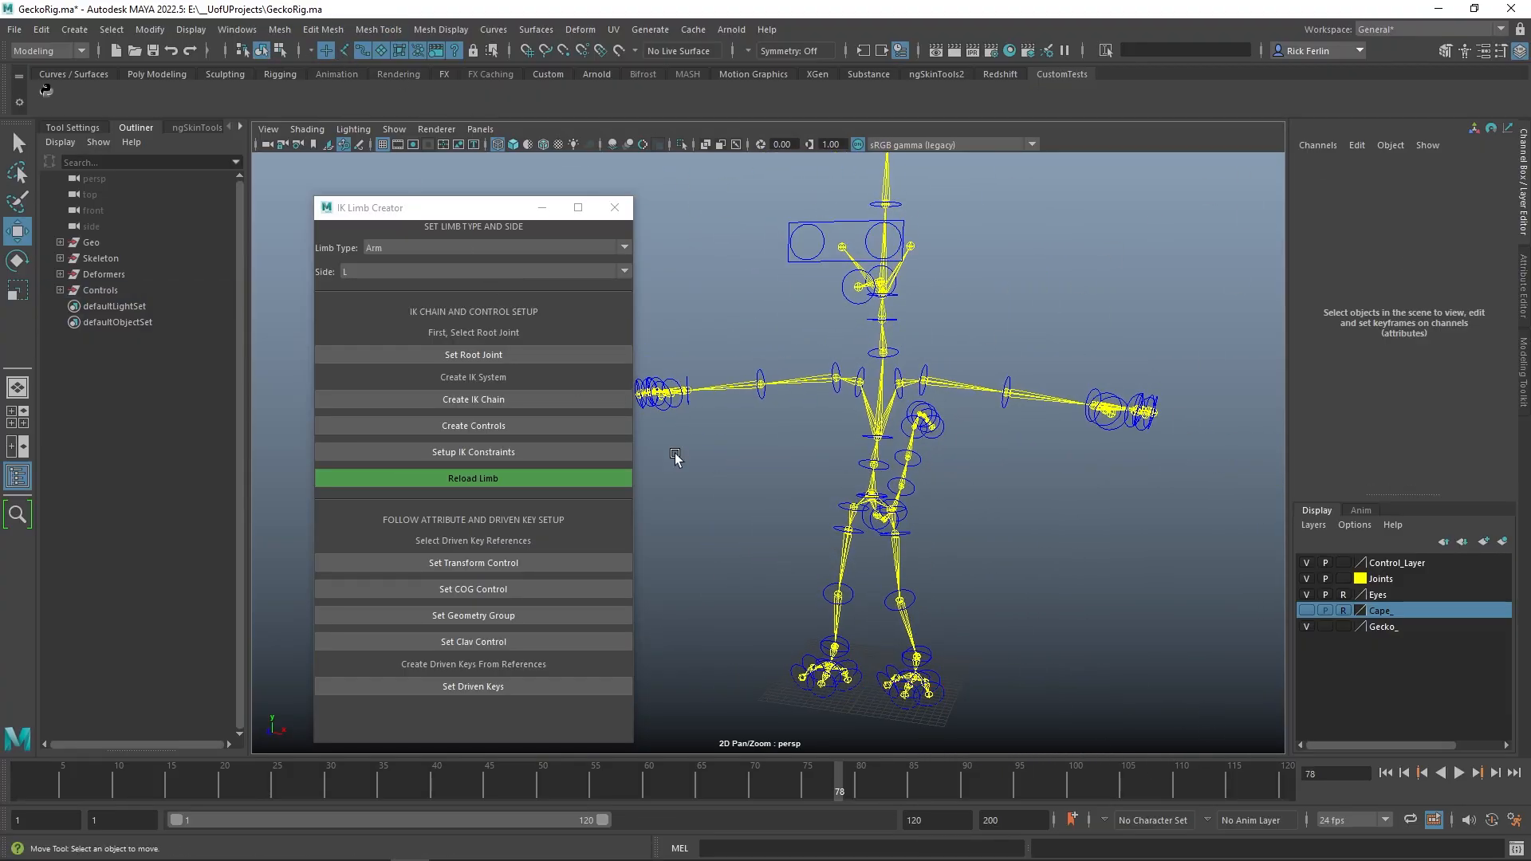
pyautogui.keyDown('alt'); pyautogui.moveTo(676, 458); pyautogui.dragTo(981, 403); pyautogui.keyUp('alt')
pyautogui.click(1171, 670)
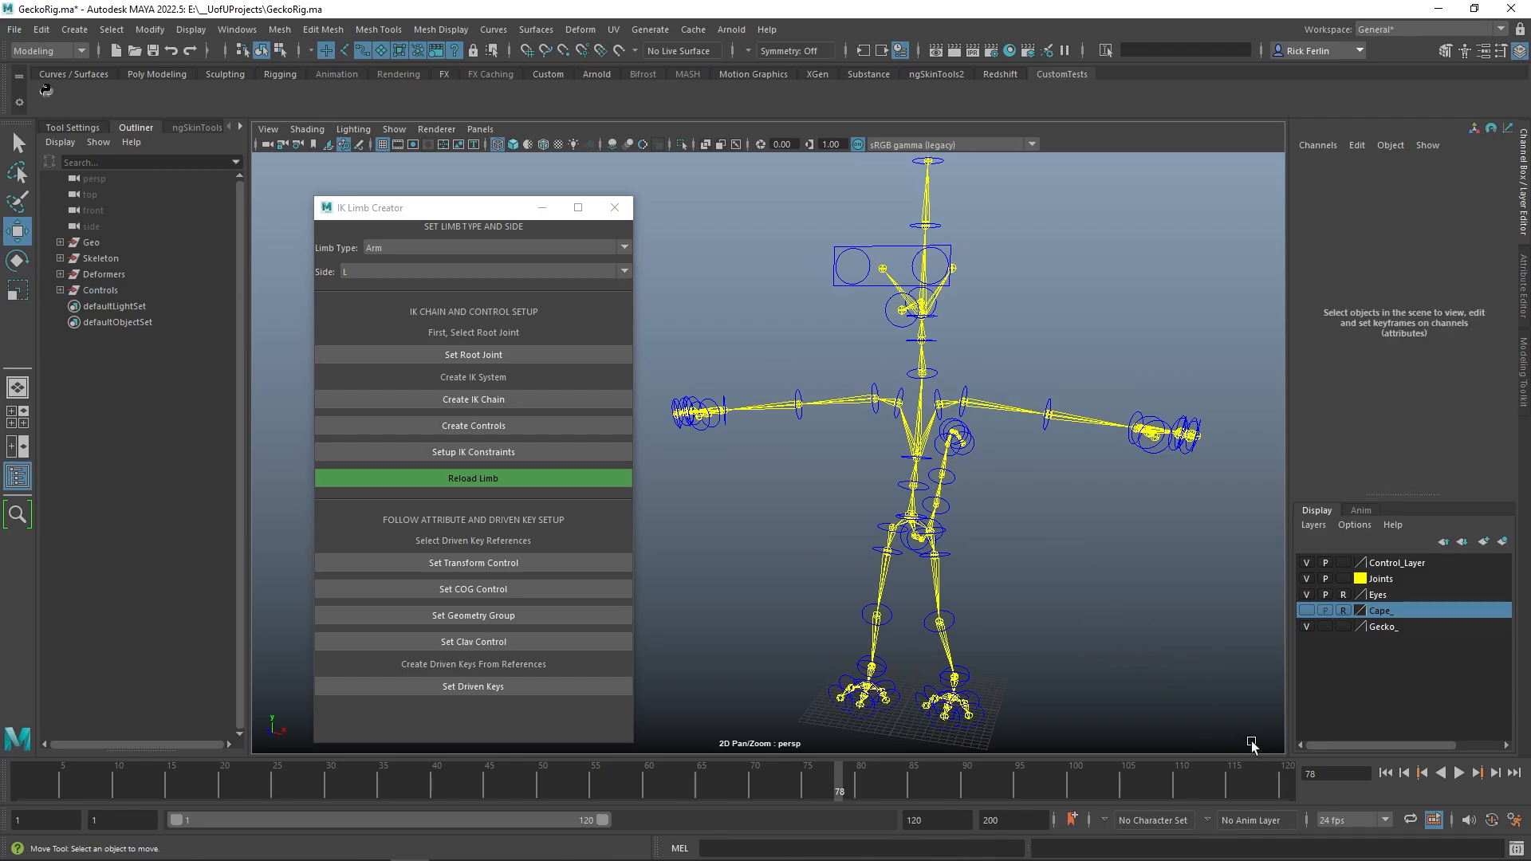
# - Select all the rig controls together, test-rotate them, undo the rotation and clear the selection
pyautogui.moveTo(1252, 745); pyautogui.dragTo(638, 151)
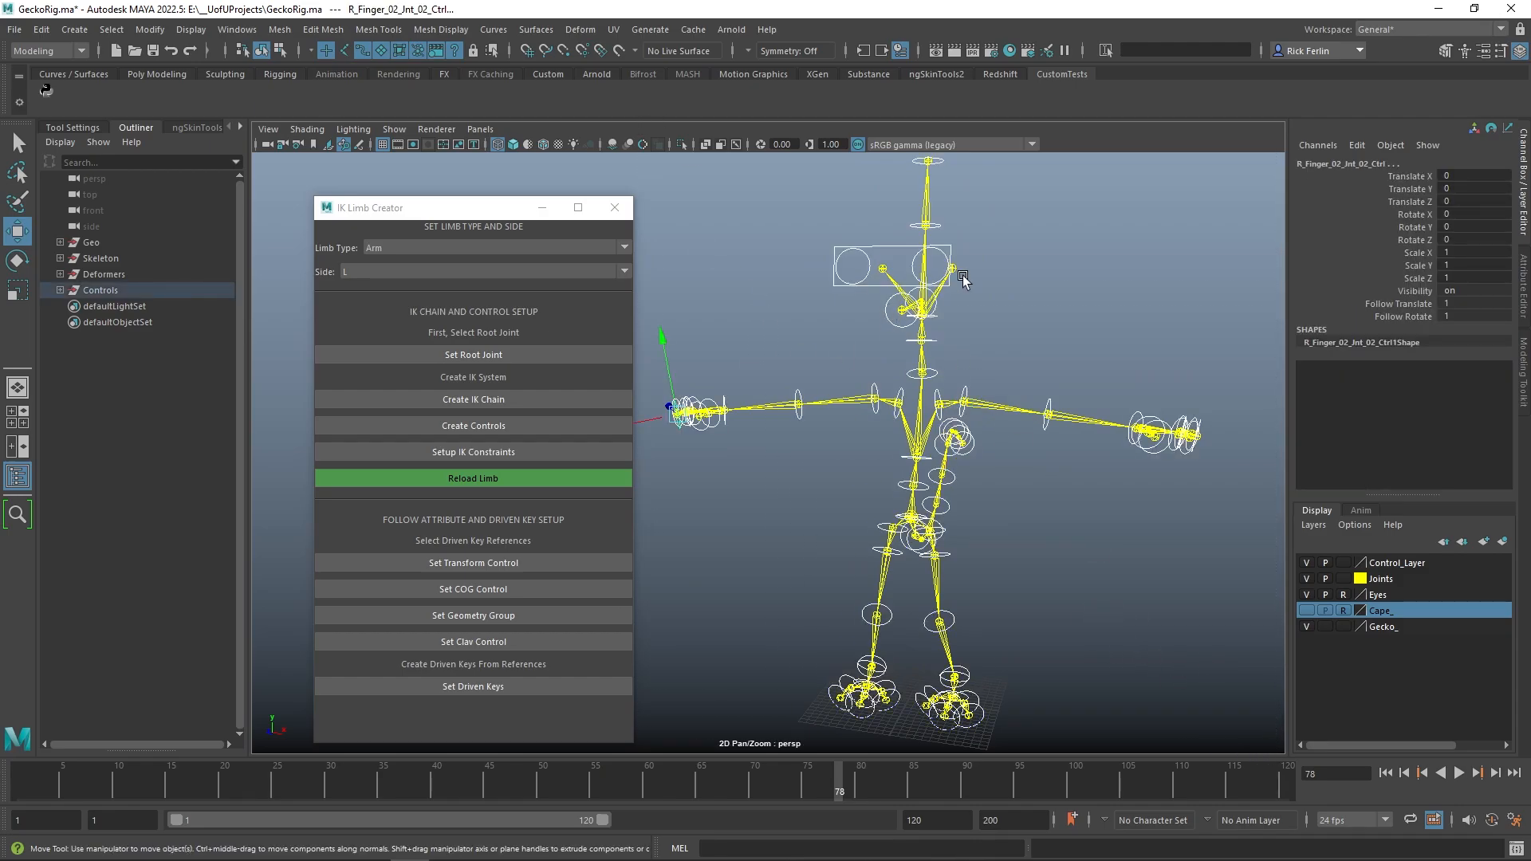
pyautogui.press('e')
pyautogui.moveTo(617, 496); pyautogui.dragTo(684, 405)
pyautogui.hotkey('ctrl', 'z')
pyautogui.click(1057, 272)
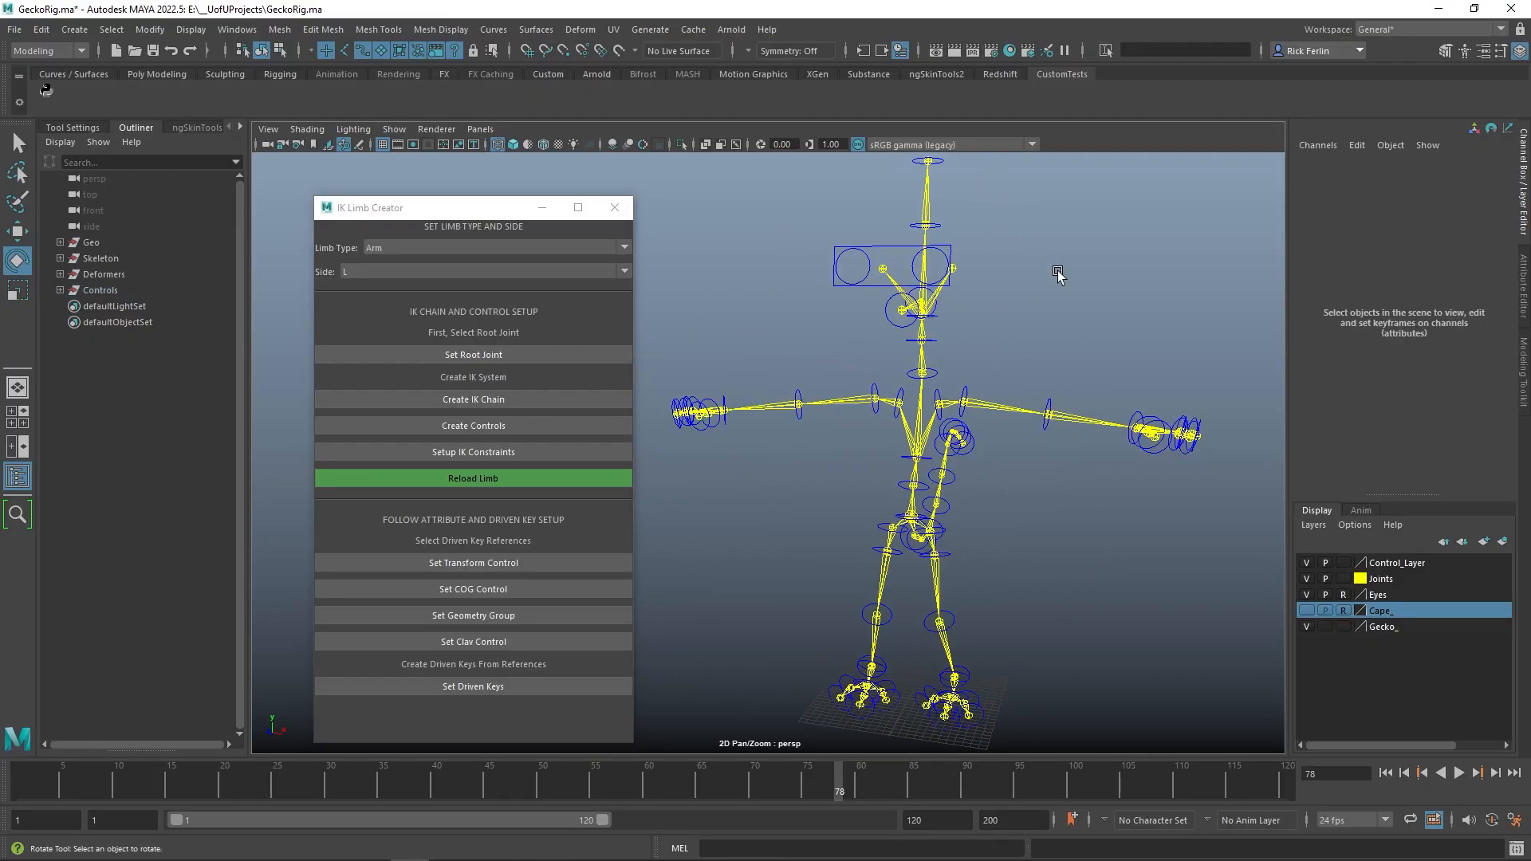
# - Set L_Arm_FK_Jnt_01 as the left arm's root joint and create the arm's IK chain and controls
pyautogui.scroll(5, 1069, 354)
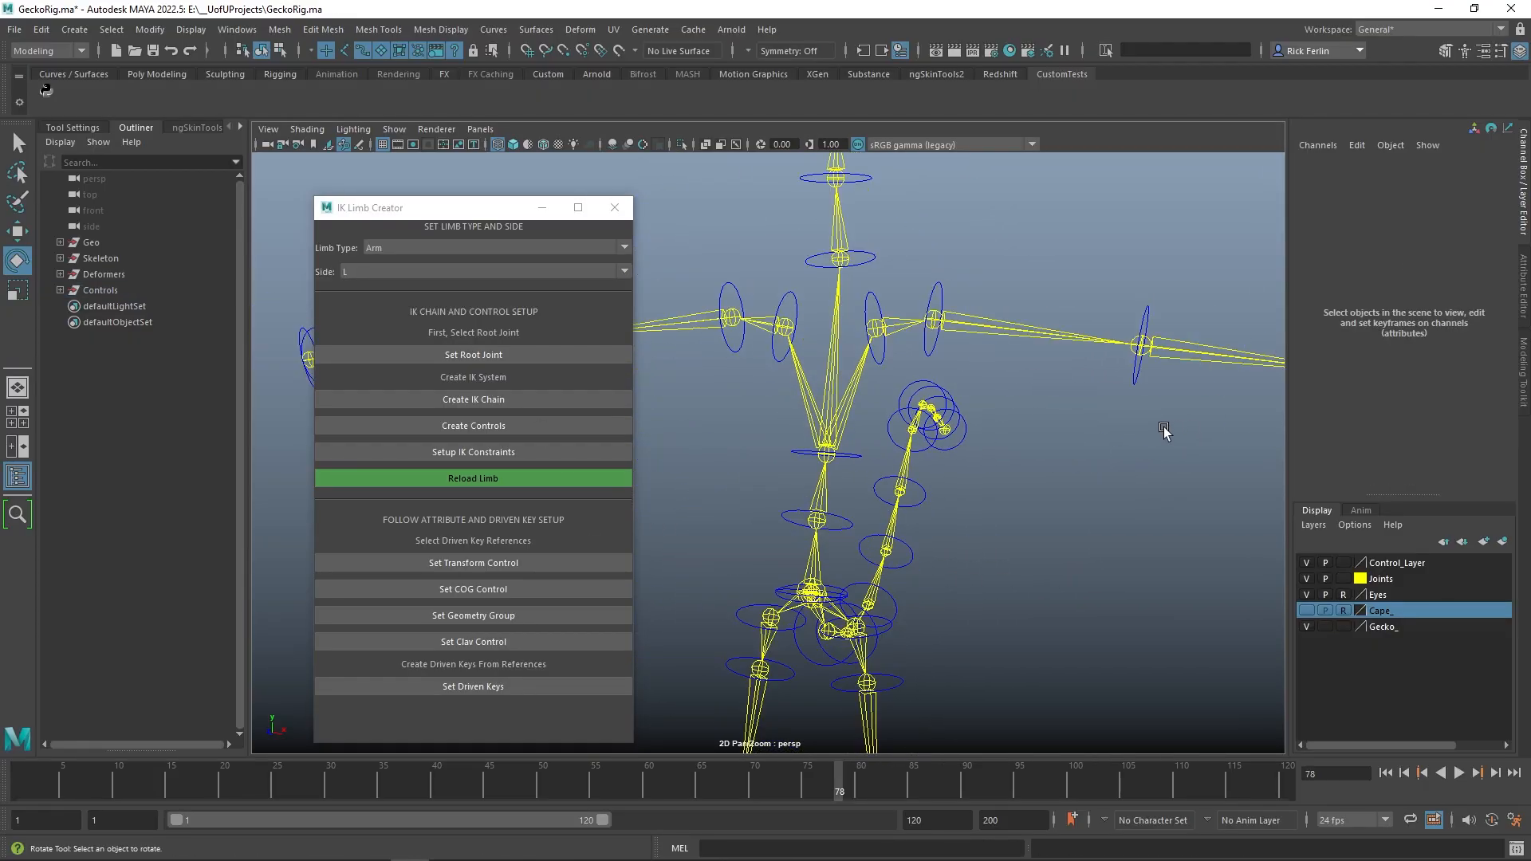
pyautogui.keyDown('alt'); pyautogui.moveTo(1164, 429); pyautogui.dragTo(1046, 459, button='middle'); pyautogui.keyUp('alt')
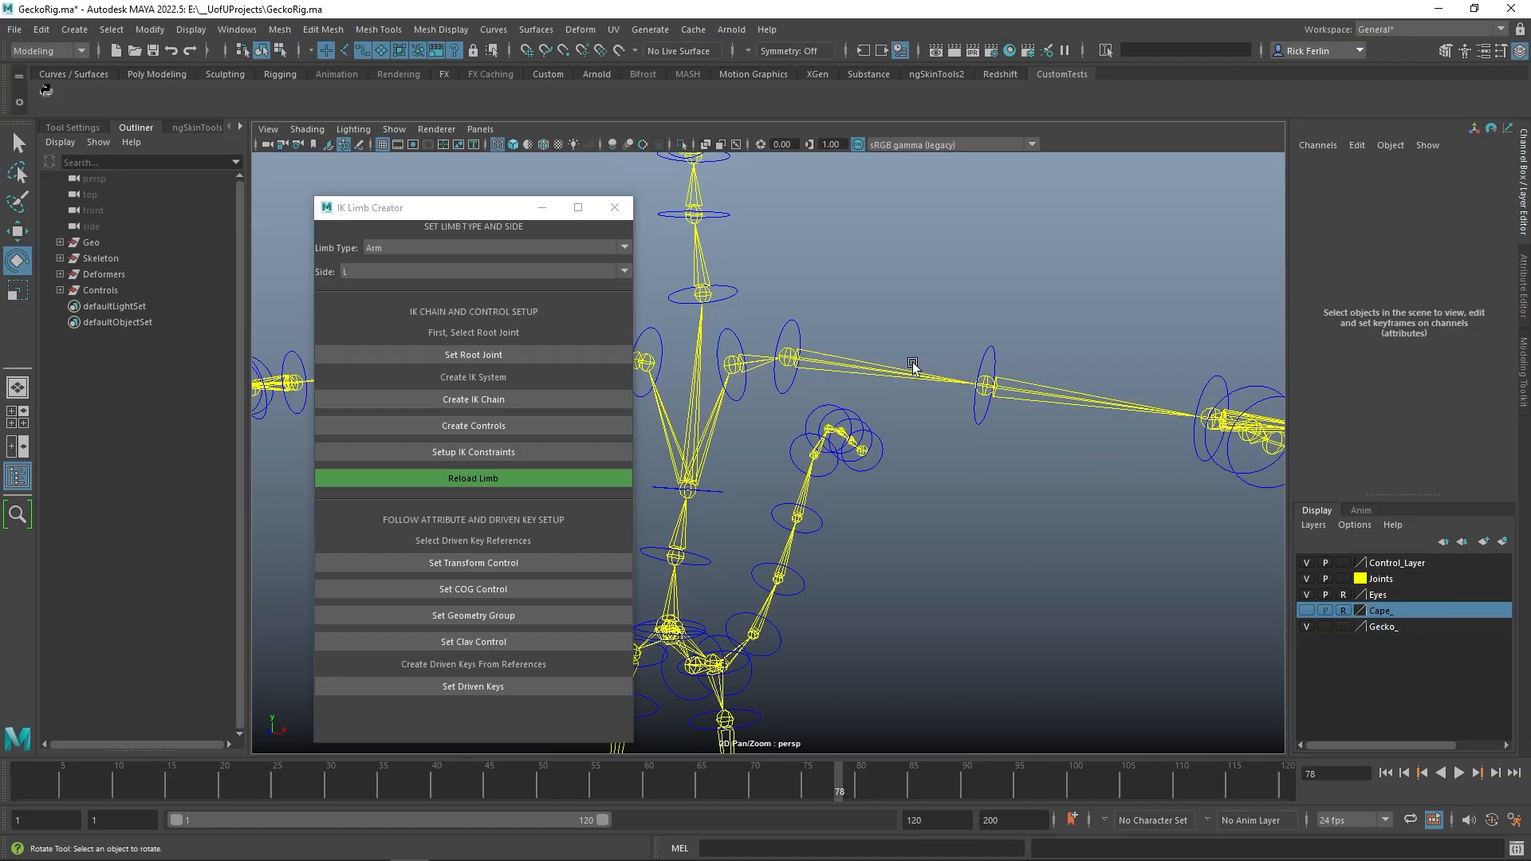
pyautogui.keyDown('alt'); pyautogui.moveTo(849, 449); pyautogui.dragTo(824, 429, button='middle'); pyautogui.keyUp('alt')
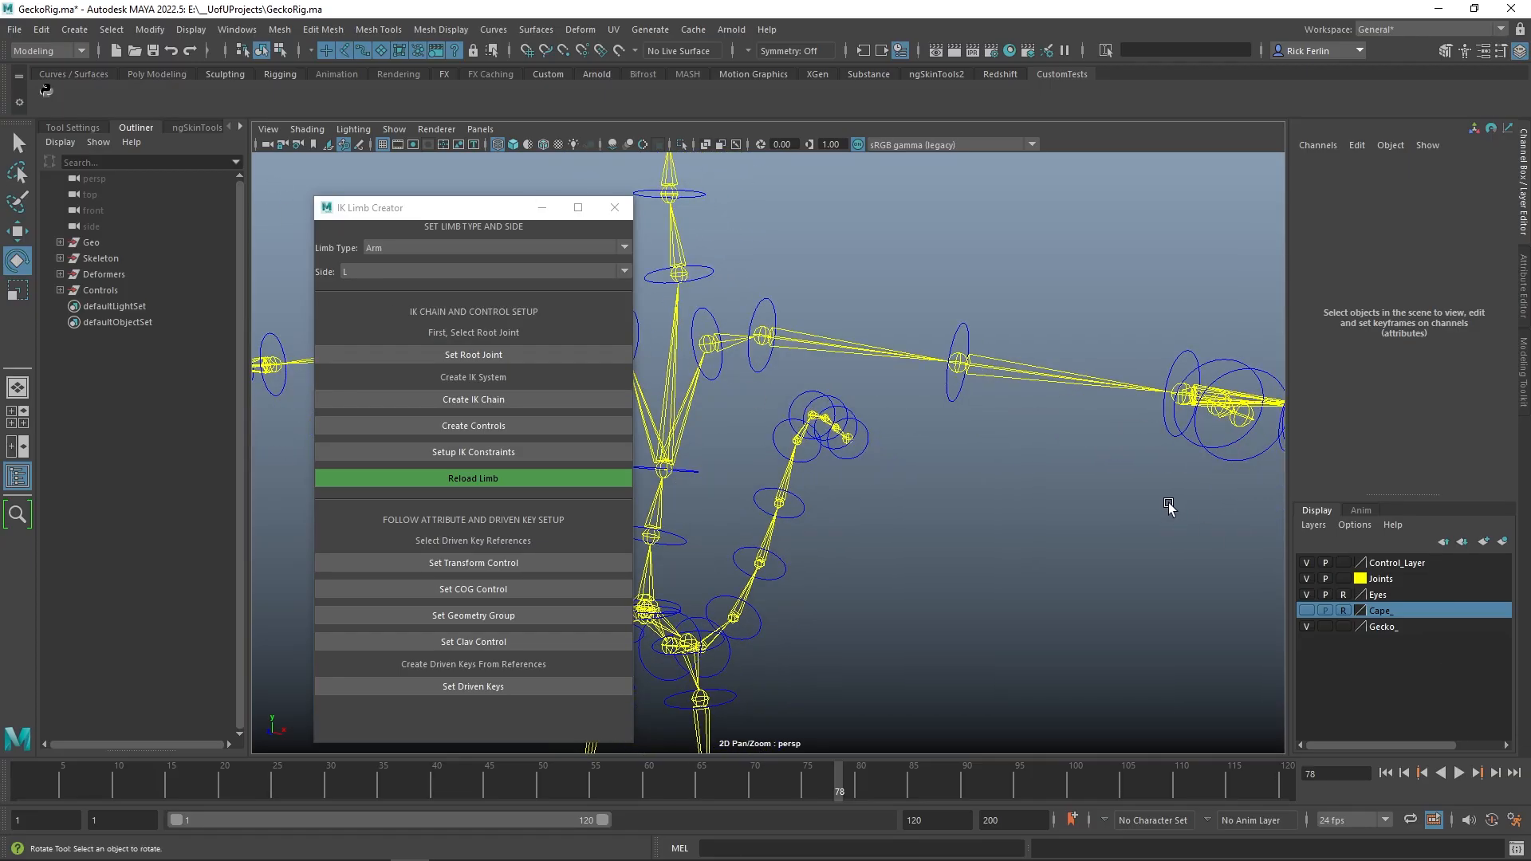
pyautogui.keyDown('alt'); pyautogui.moveTo(1167, 503); pyautogui.dragTo(1117, 507, button='middle'); pyautogui.keyUp('alt')
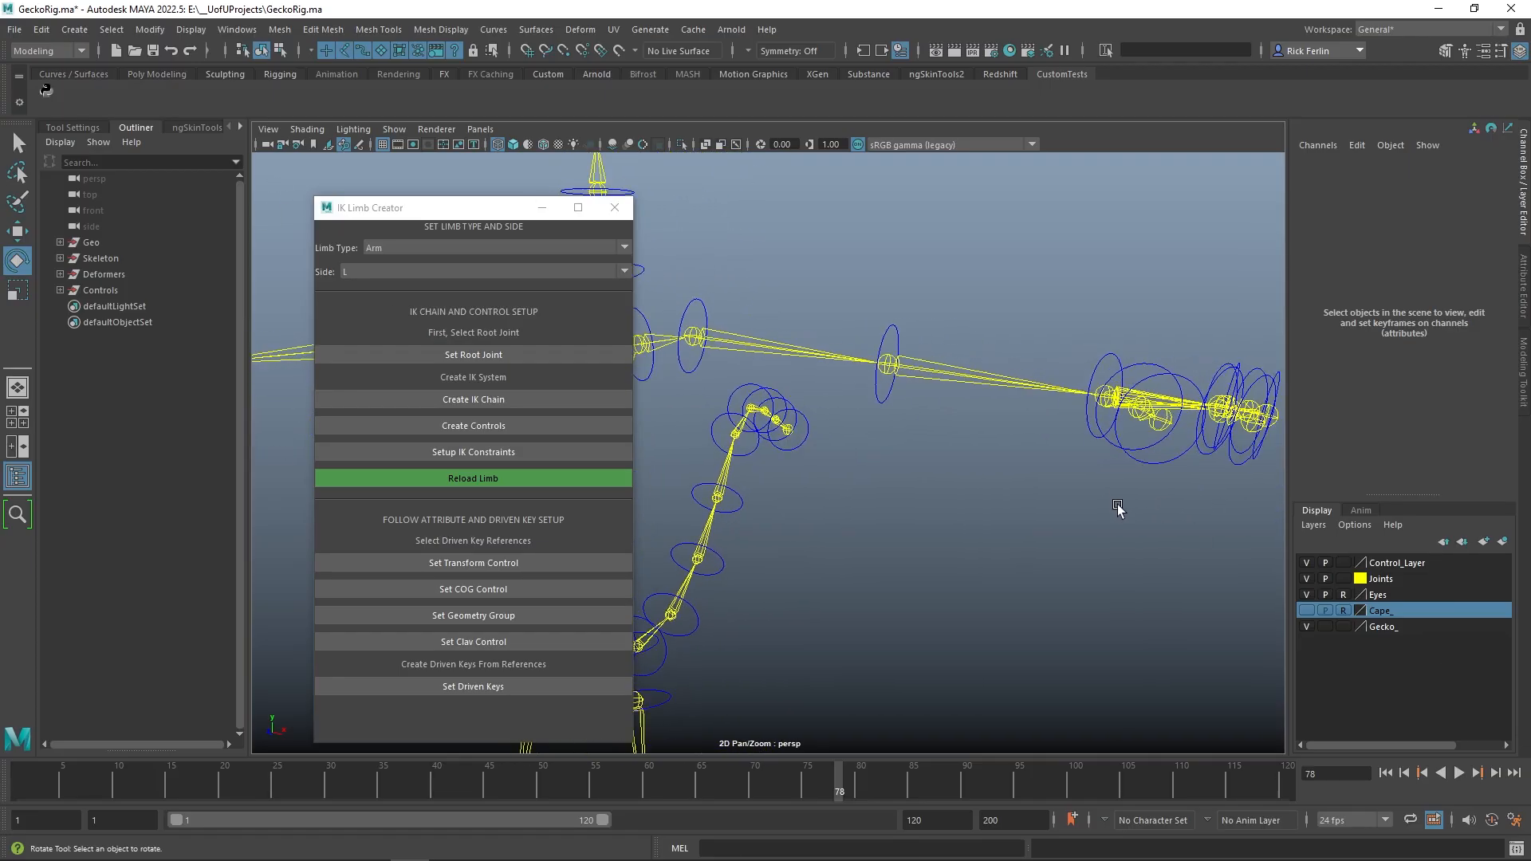
pyautogui.keyDown('alt'); pyautogui.moveTo(1117, 507); pyautogui.dragTo(1156, 500); pyautogui.keyUp('alt')
pyautogui.click(782, 331)
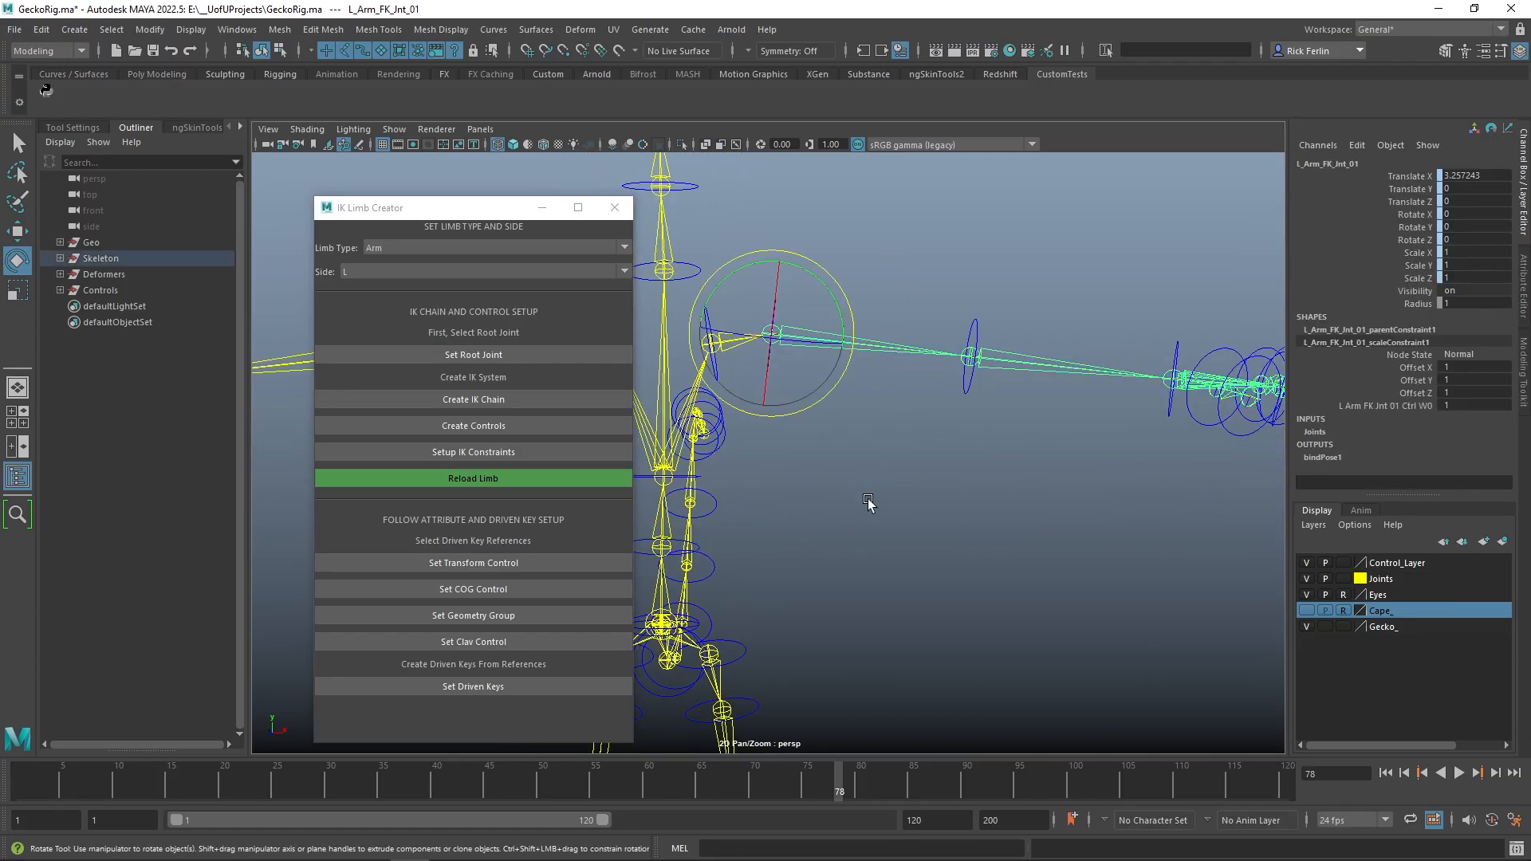
pyautogui.click(494, 352)
pyautogui.click(523, 402)
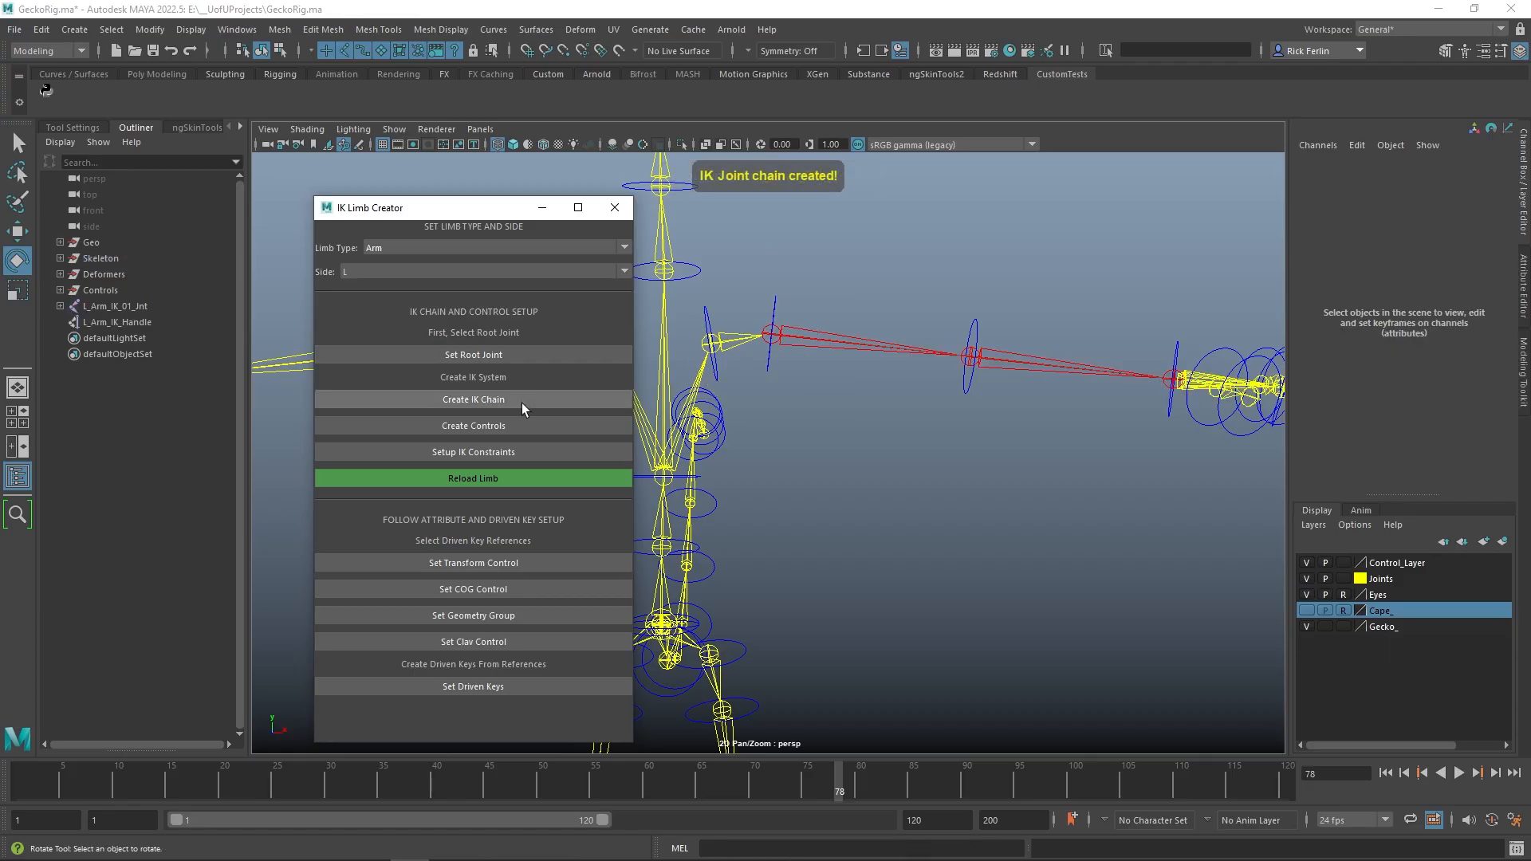
pyautogui.click(506, 429)
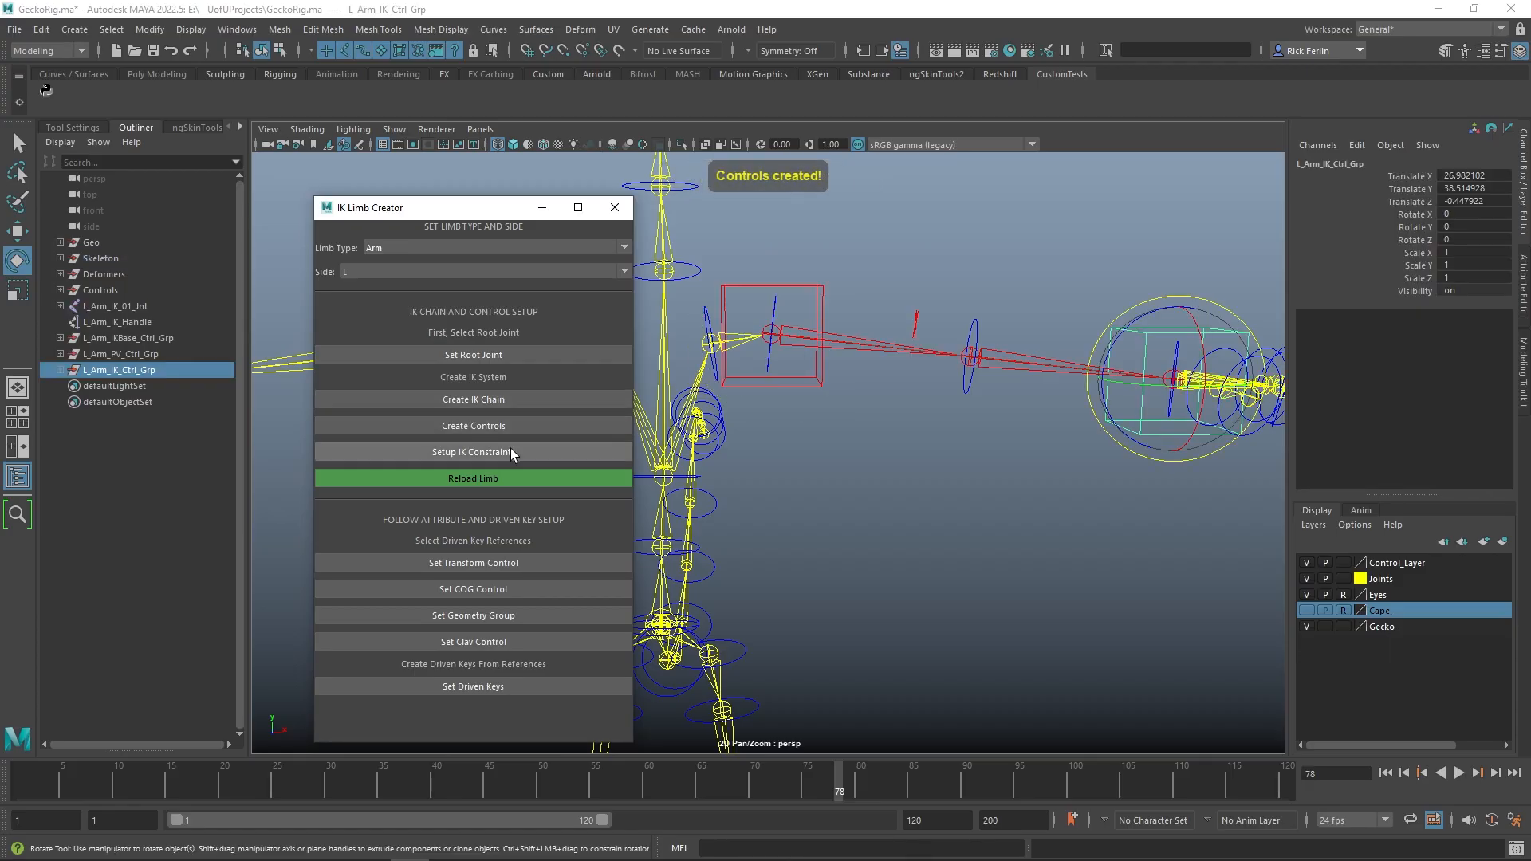
# - Set up the IK constraints for the left arm and clear the selection
pyautogui.click(510, 452)
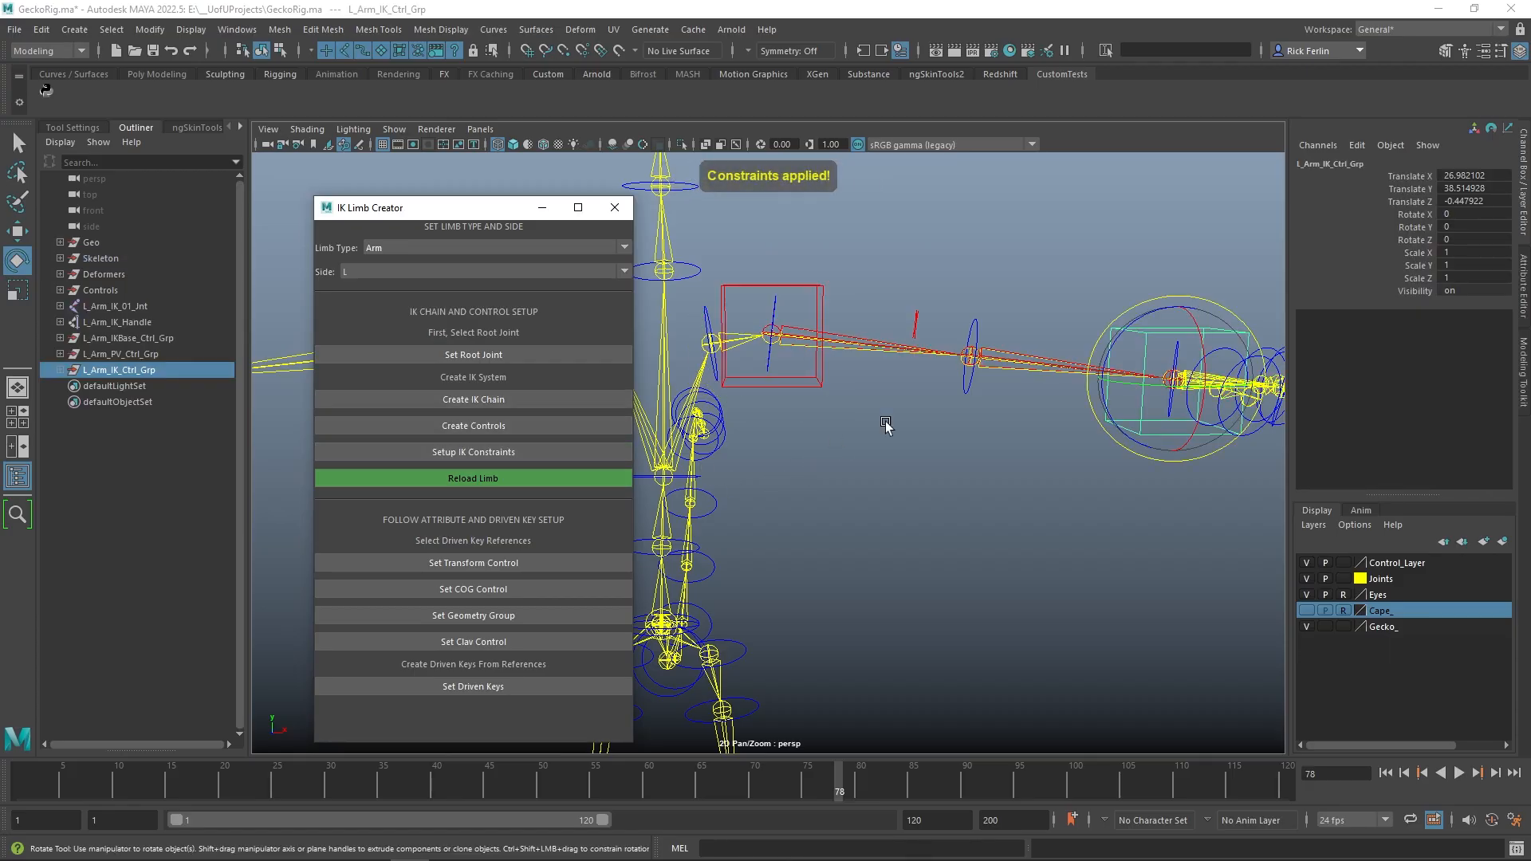
pyautogui.keyDown('alt'); pyautogui.moveTo(882, 423); pyautogui.dragTo(829, 225); pyautogui.keyUp('alt')
pyautogui.click(1010, 199)
# - Select the left wrist's IK control, test-move it downward and undo the move
pyautogui.moveTo(1002, 359); pyautogui.dragTo(1024, 384)
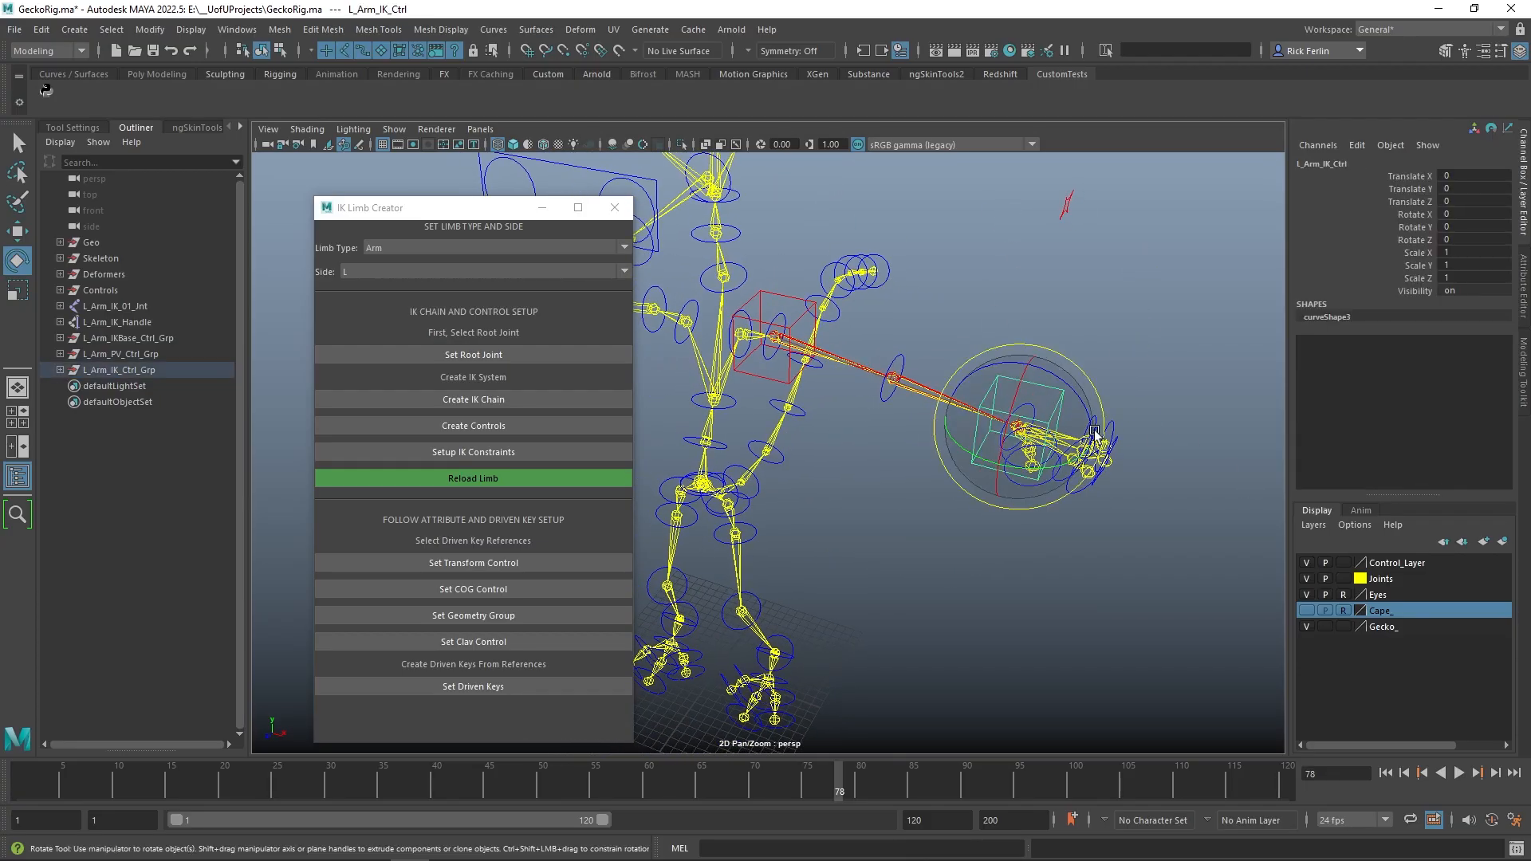
pyautogui.press('w')
pyautogui.moveTo(1051, 448); pyautogui.dragTo(1026, 749)
pyautogui.hotkey('ctrl', 'z')
# - Select the IK base control at the left shoulder to examine its placement on the arm
pyautogui.keyDown('alt'); pyautogui.moveTo(866, 526); pyautogui.dragTo(966, 377, button='middle'); pyautogui.keyUp('alt')
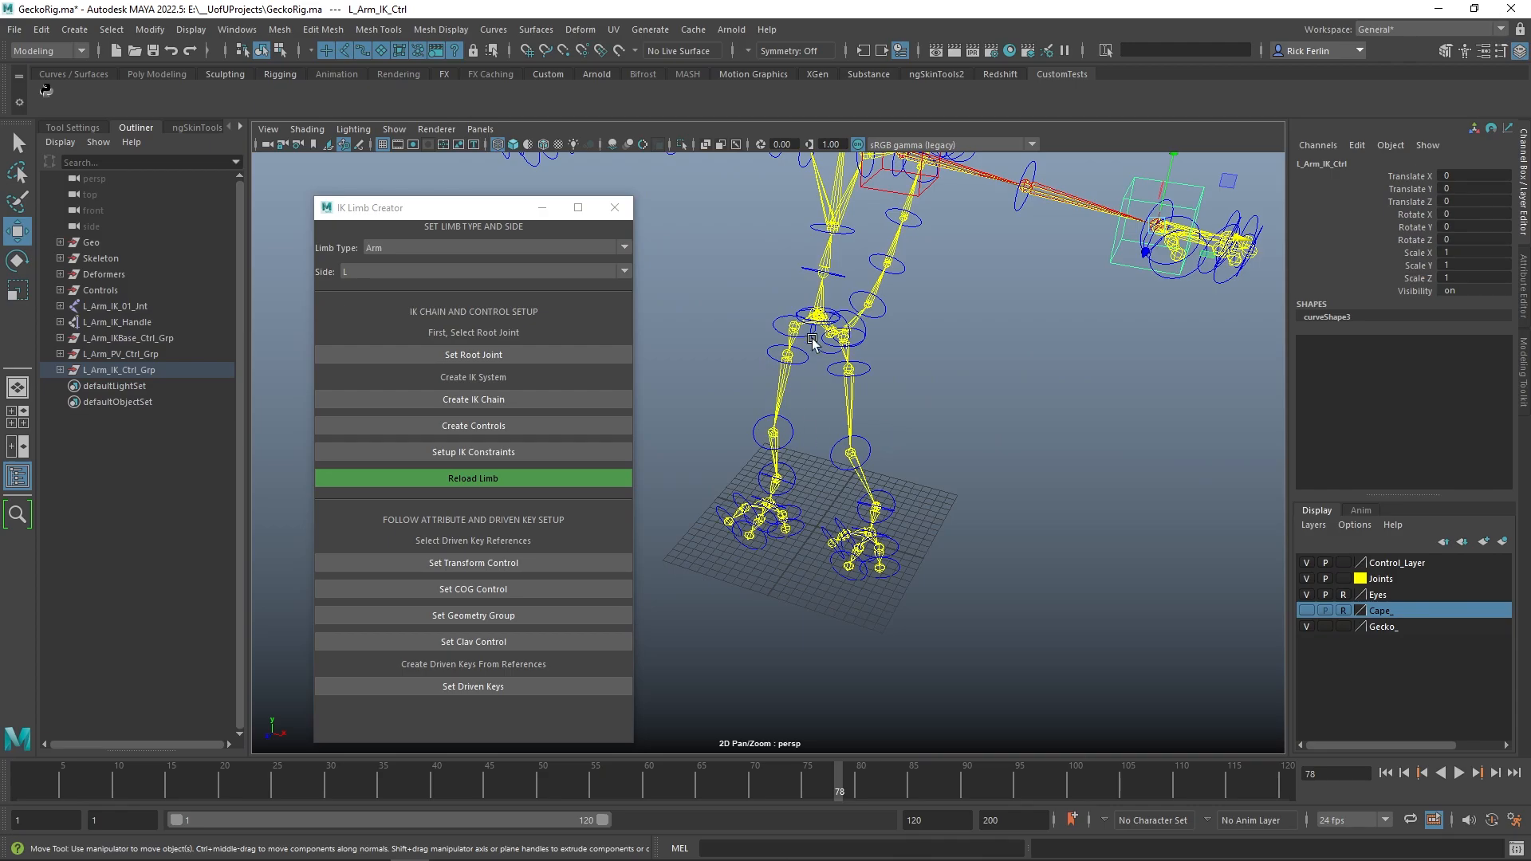
pyautogui.keyDown('alt'); pyautogui.moveTo(812, 342); pyautogui.dragTo(683, 388); pyautogui.keyUp('alt')
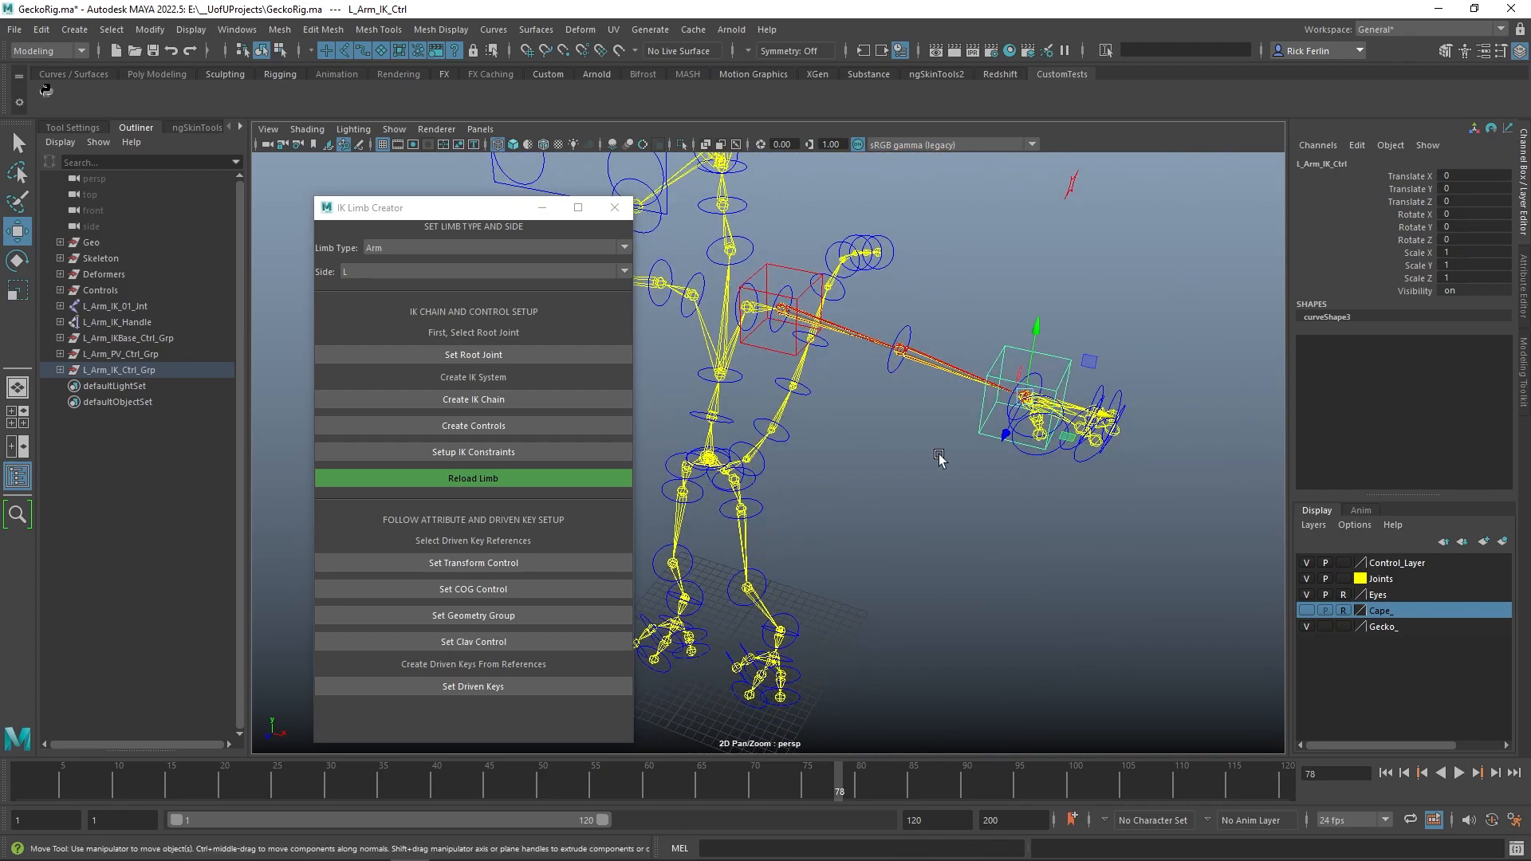
pyautogui.keyDown('alt'); pyautogui.moveTo(939, 459); pyautogui.dragTo(969, 420); pyautogui.keyUp('alt')
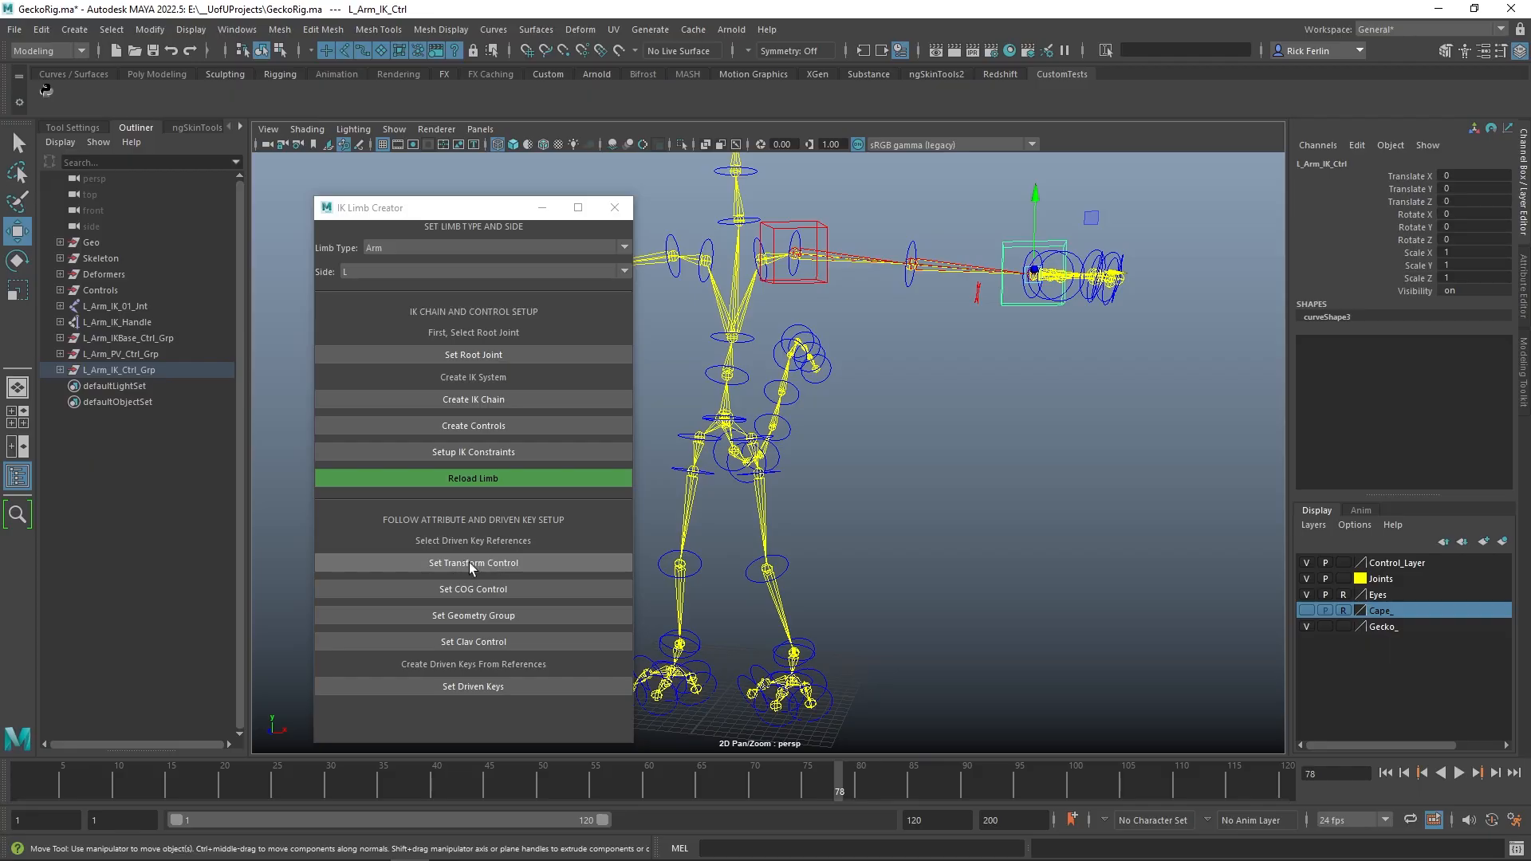
pyautogui.keyDown('alt'); pyautogui.moveTo(830, 395); pyautogui.dragTo(1068, 231); pyautogui.keyUp('alt')
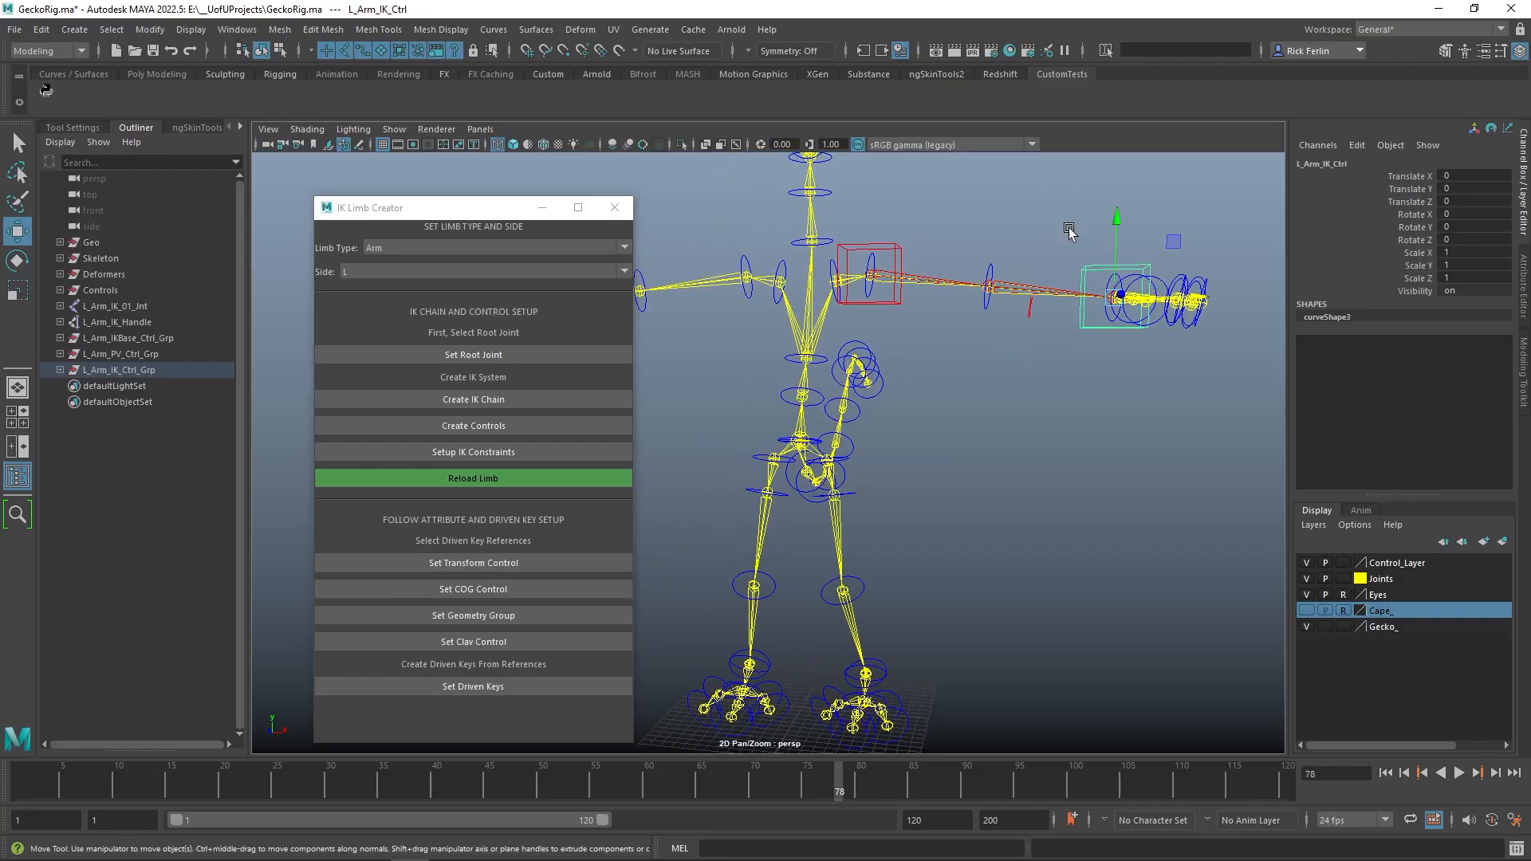
pyautogui.moveTo(891, 232); pyautogui.dragTo(918, 268)
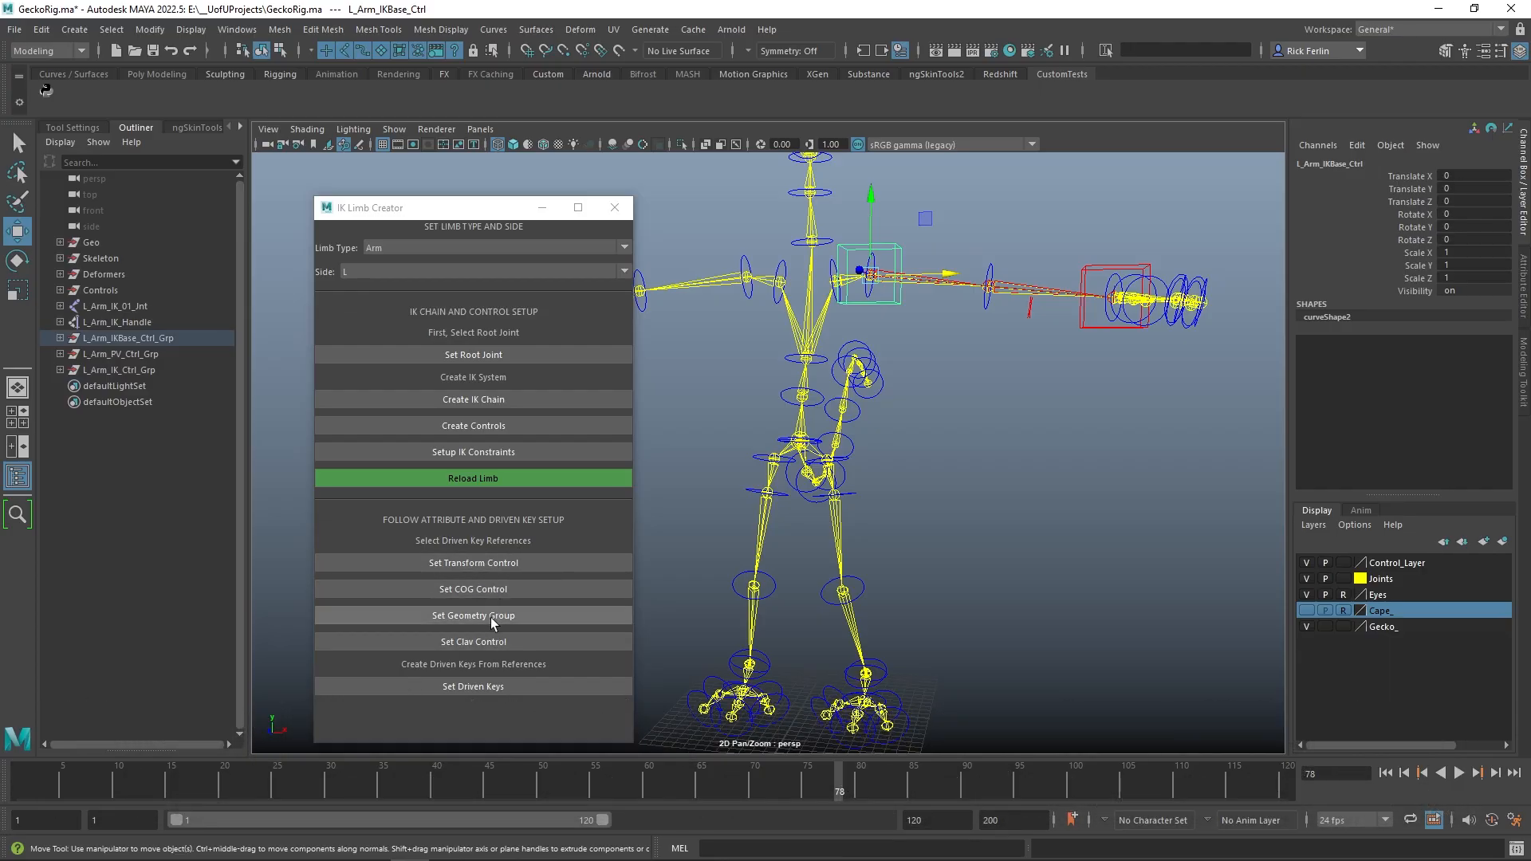
pyautogui.keyDown('alt'); pyautogui.moveTo(1056, 325); pyautogui.dragTo(1053, 384, button='middle'); pyautogui.keyUp('alt')
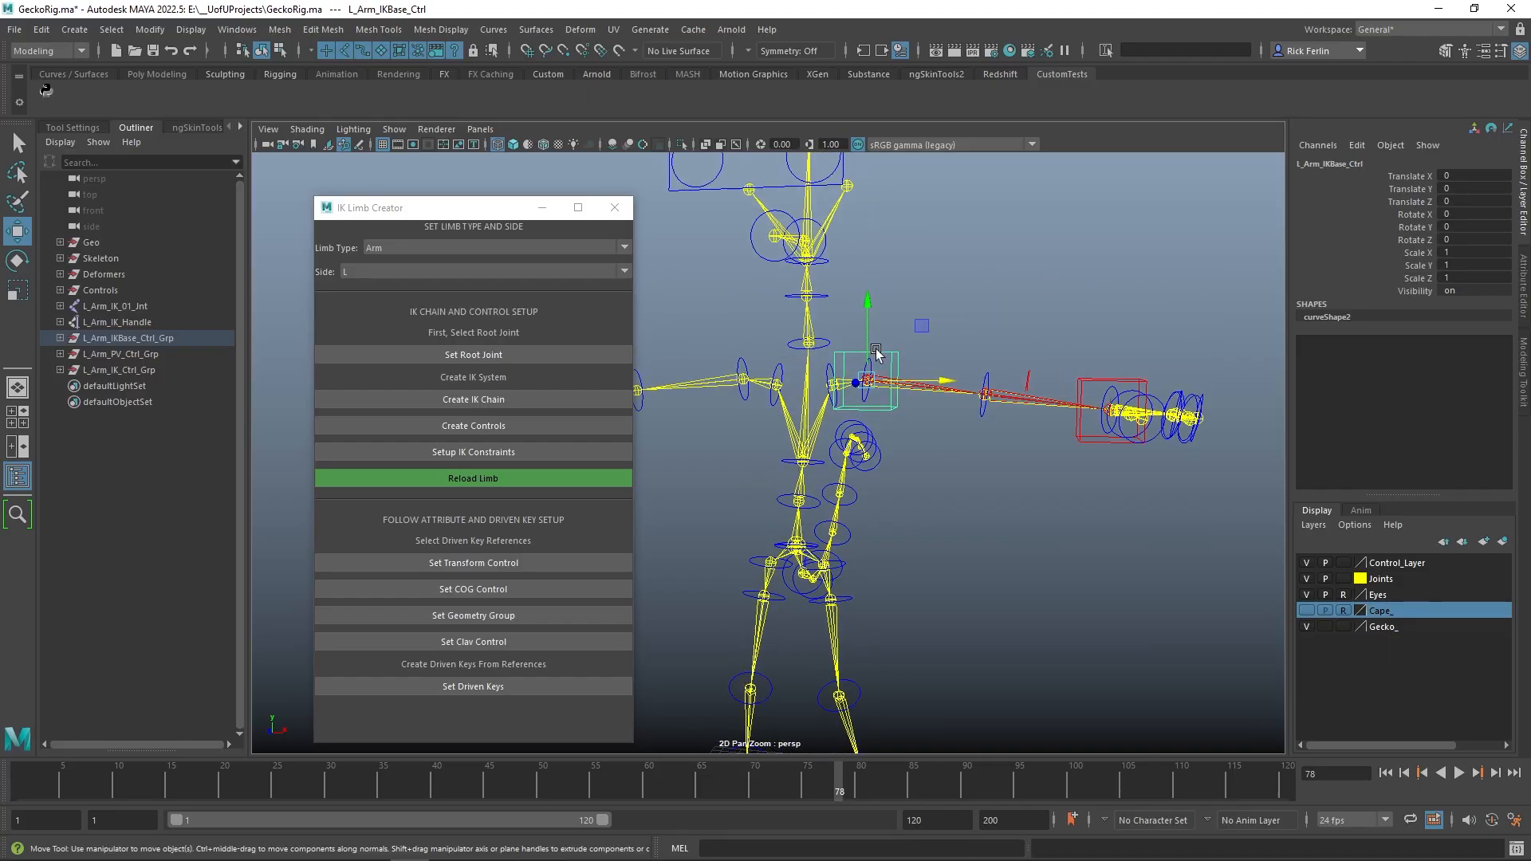
# - Clear the selection and select the left arm's pole vector control to examine its position behind the elbow
pyautogui.click(1004, 608)
pyautogui.keyDown('alt'); pyautogui.moveTo(1059, 393); pyautogui.dragTo(1022, 432); pyautogui.keyUp('alt')
pyautogui.moveTo(1142, 277); pyautogui.dragTo(1203, 393)
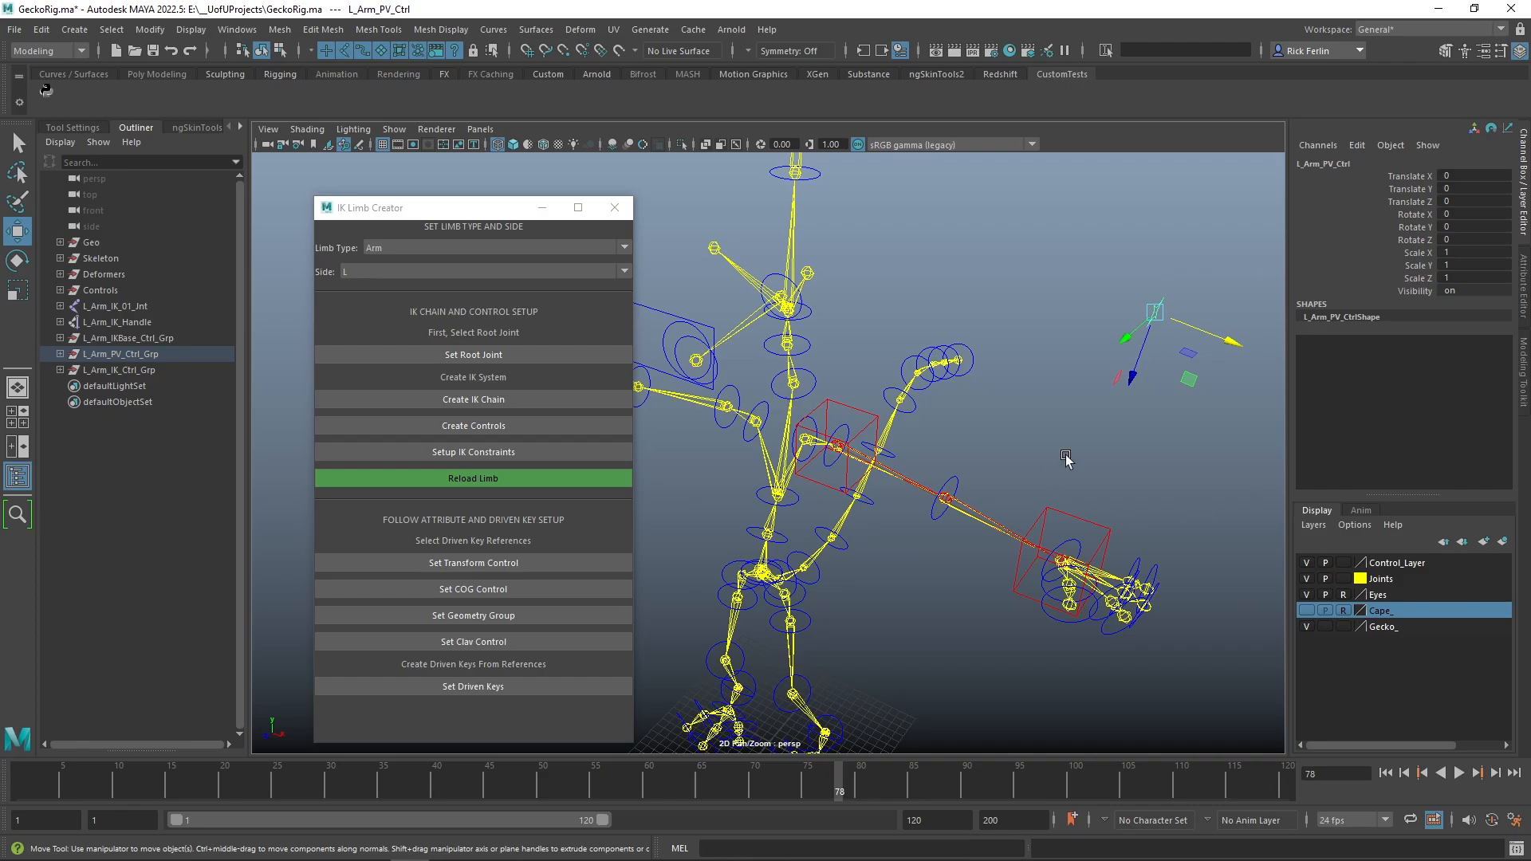
pyautogui.keyDown('alt'); pyautogui.moveTo(1131, 448); pyautogui.dragTo(1124, 407); pyautogui.keyUp('alt')
pyautogui.keyDown('alt'); pyautogui.moveTo(1124, 406); pyautogui.dragTo(1152, 419); pyautogui.keyUp('alt')
# - Examine the left arm's IK setup from several angles and close the IK Limb Creator window
pyautogui.moveTo(424, 209); pyautogui.dragTo(352, 175)
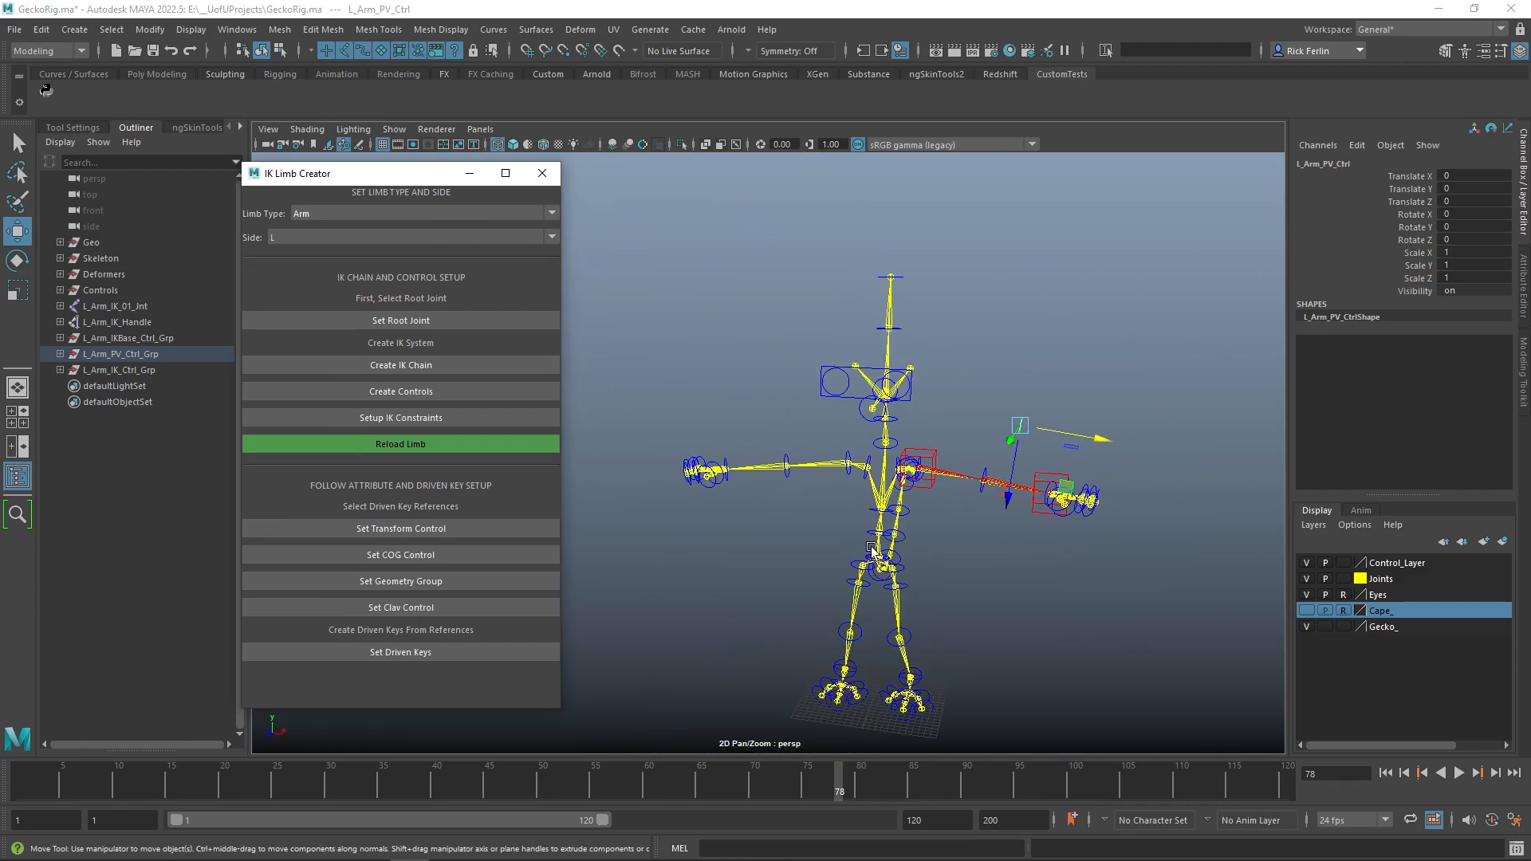
pyautogui.keyDown('alt'); pyautogui.moveTo(1071, 576); pyautogui.dragTo(883, 399); pyautogui.keyUp('alt')
pyautogui.keyDown('alt'); pyautogui.moveTo(984, 552); pyautogui.dragTo(1059, 533, button='right'); pyautogui.keyUp('alt')
pyautogui.keyDown('alt'); pyautogui.moveTo(1059, 532); pyautogui.dragTo(1020, 569, button='middle'); pyautogui.keyUp('alt')
pyautogui.keyDown('alt'); pyautogui.moveTo(1021, 569); pyautogui.dragTo(960, 248); pyautogui.keyUp('alt')
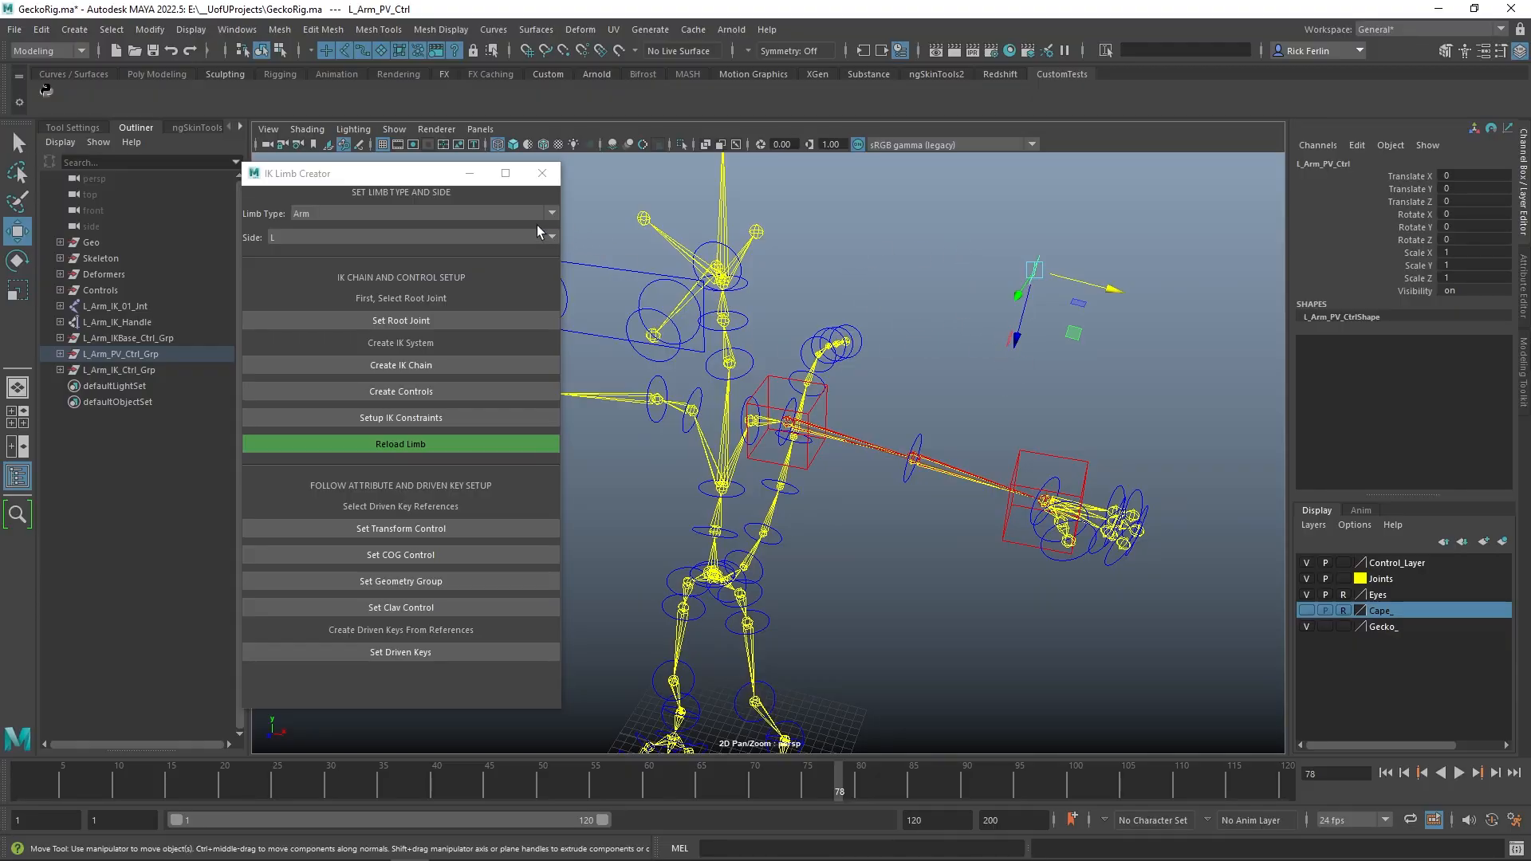
pyautogui.click(542, 173)
pyautogui.keyDown('alt'); pyautogui.moveTo(957, 519); pyautogui.dragTo(905, 476, button='middle'); pyautogui.keyUp('alt')
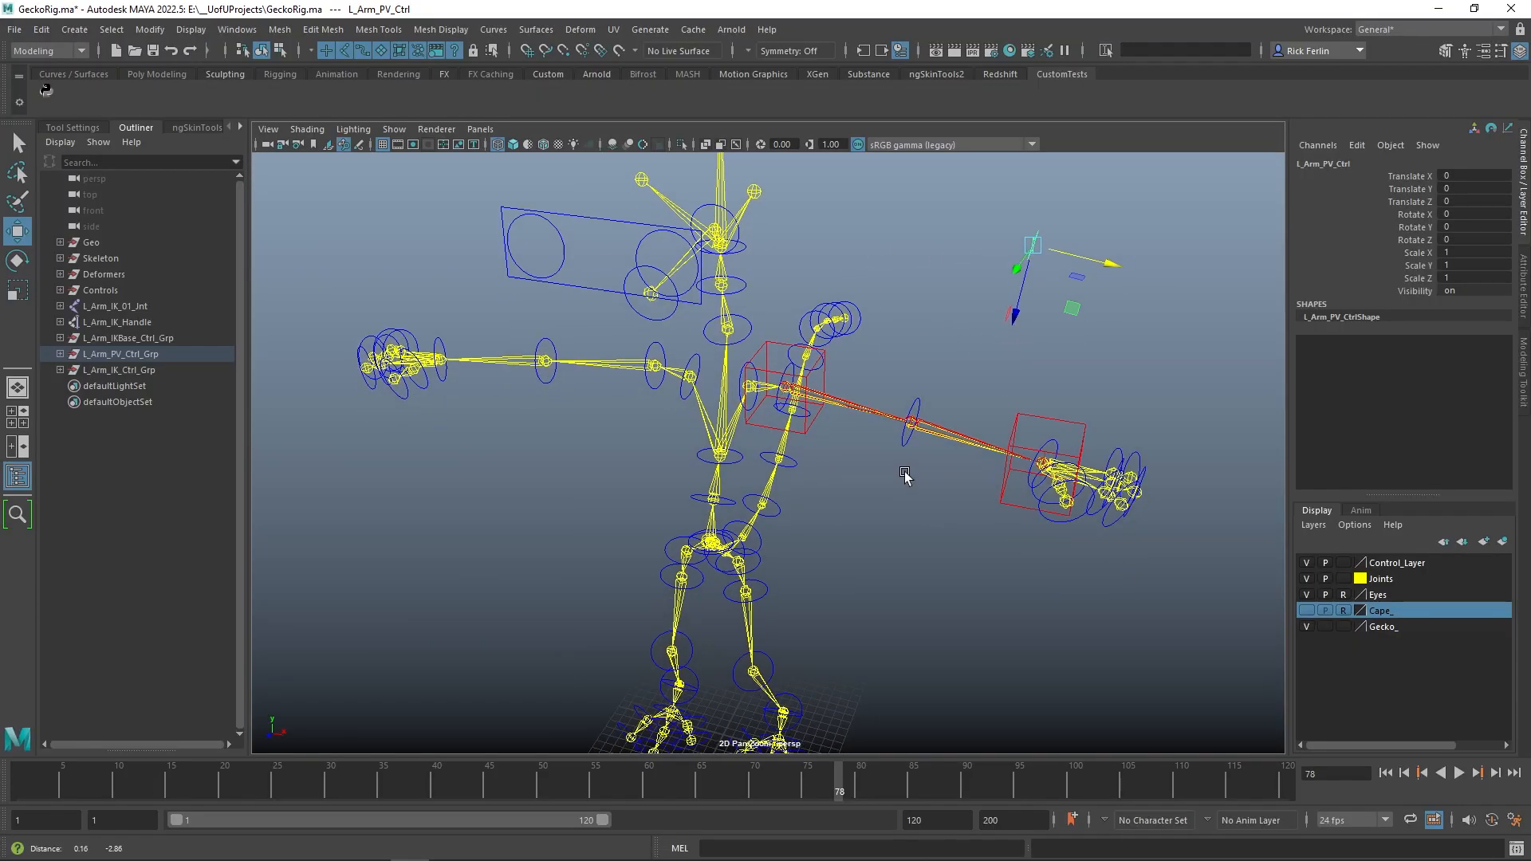
pyautogui.keyDown('alt'); pyautogui.moveTo(905, 476); pyautogui.dragTo(914, 515); pyautogui.keyUp('alt')
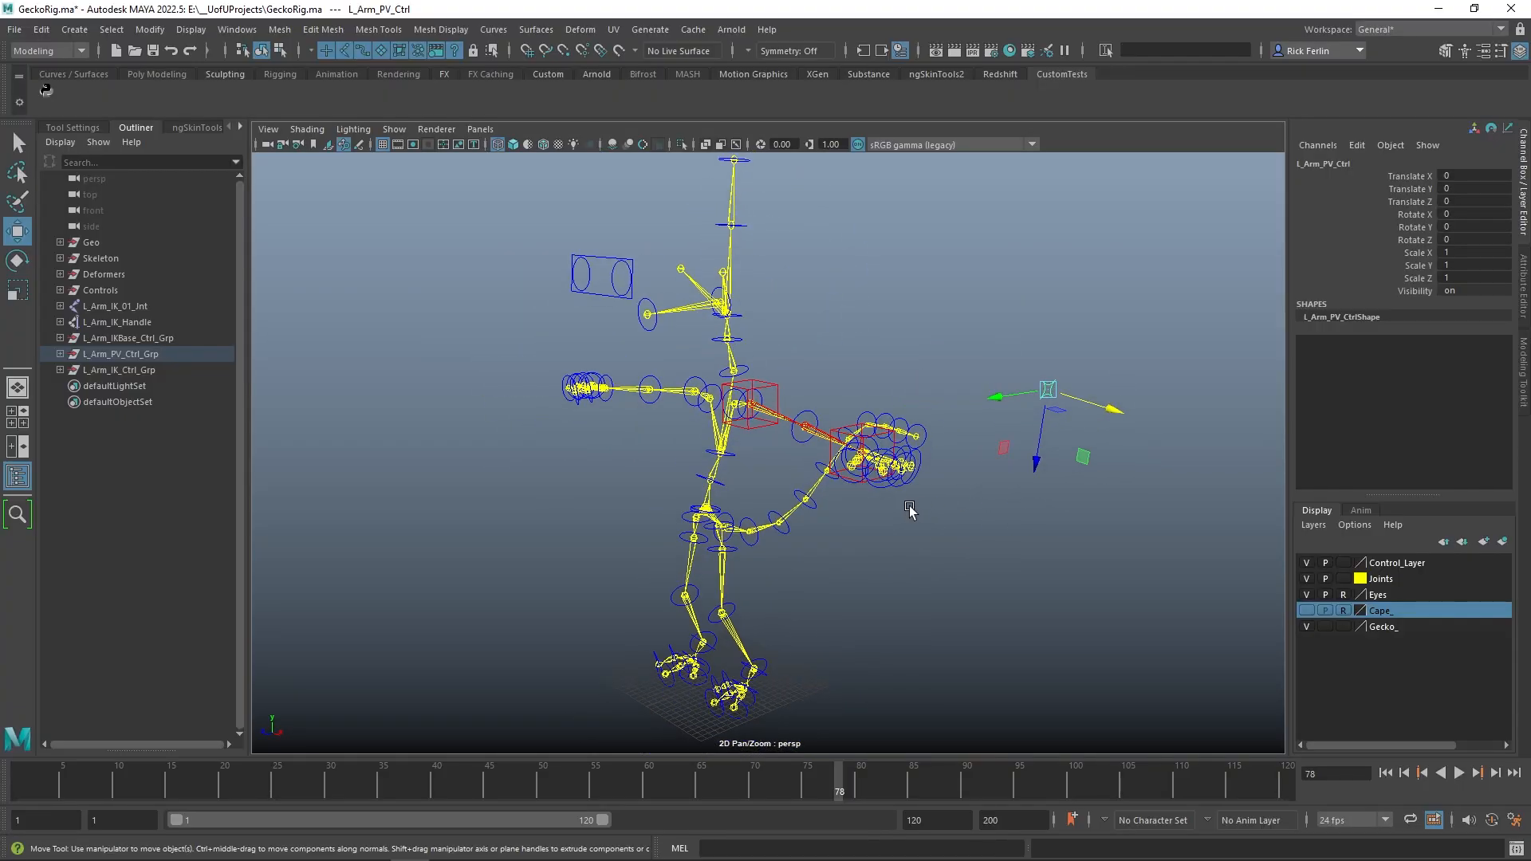